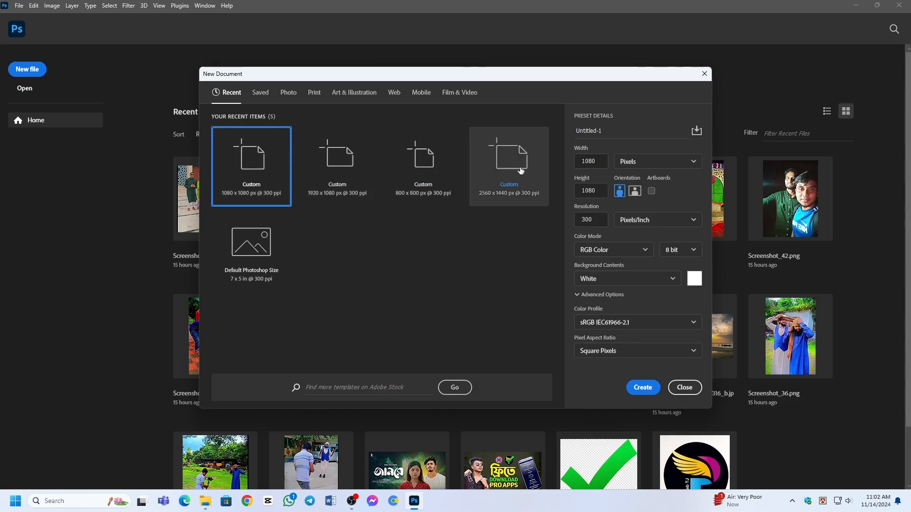
Review the new-document preset categories from Saved through Film & Video, and return to the recent presets.
left_click(261, 93)
left_click(286, 93)
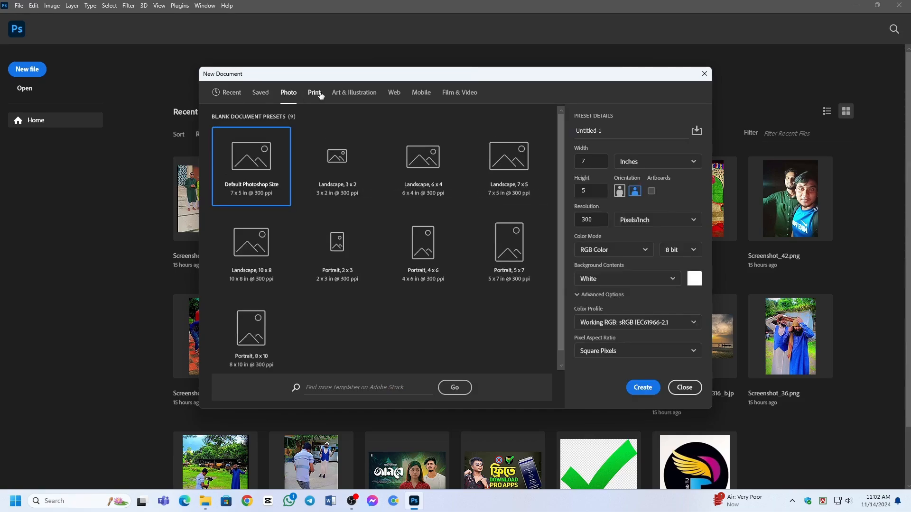
left_click(315, 94)
left_click(366, 94)
left_click(394, 93)
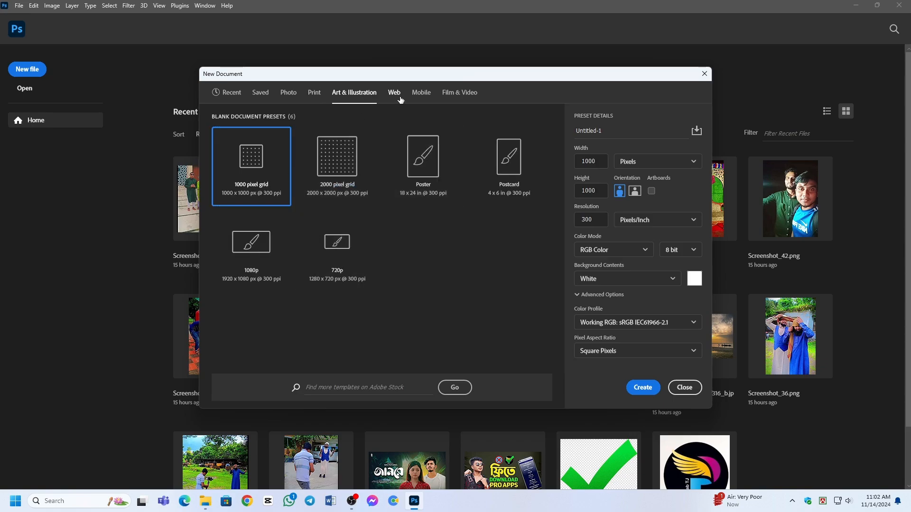
left_click(421, 94)
left_click(455, 93)
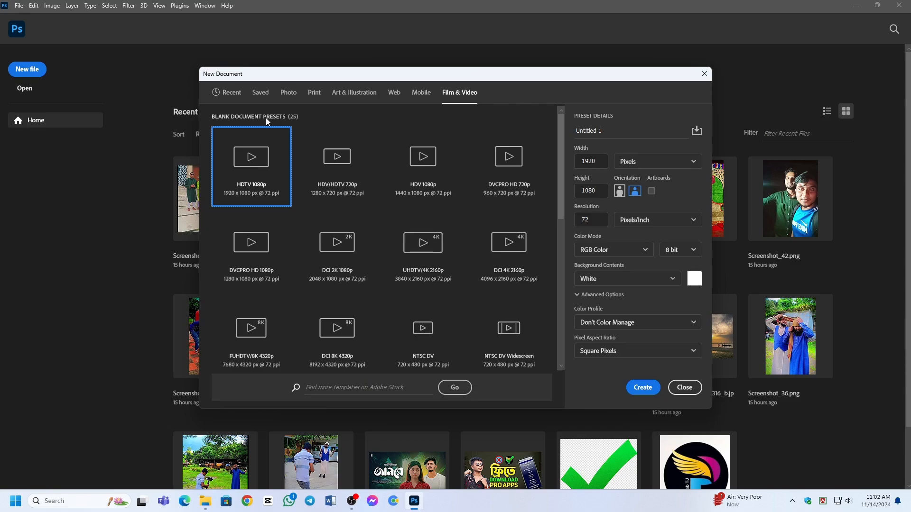
left_click(230, 92)
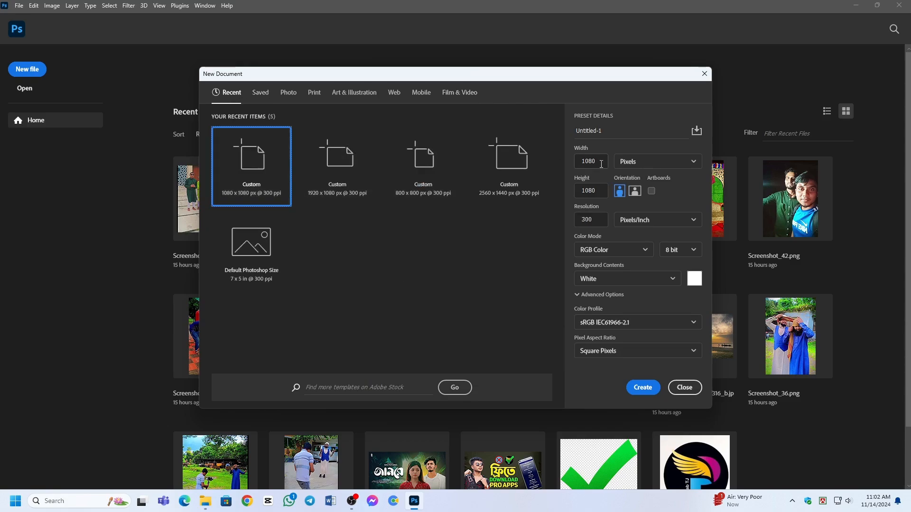
Create a new 1280 × 720 px document and unlock its background layer.
left_click_drag(601, 164, 571, 162)
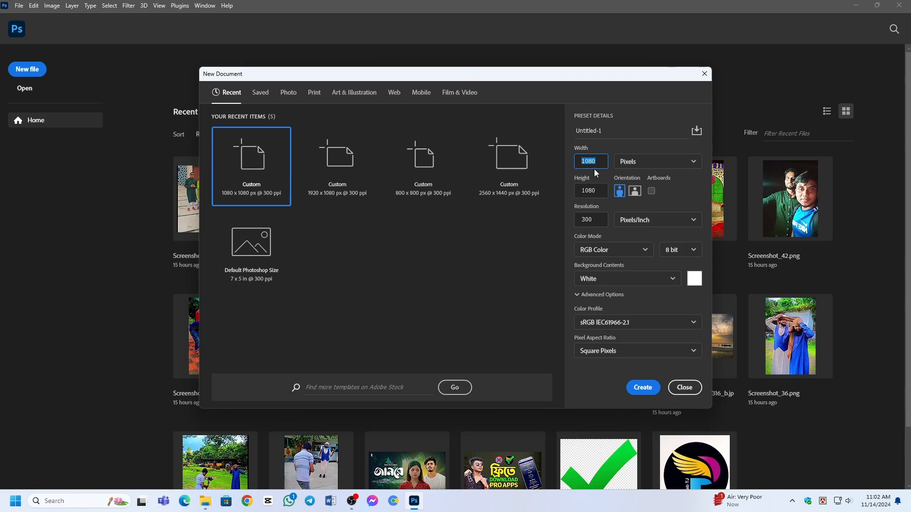
type("12")
left_click(556, 192)
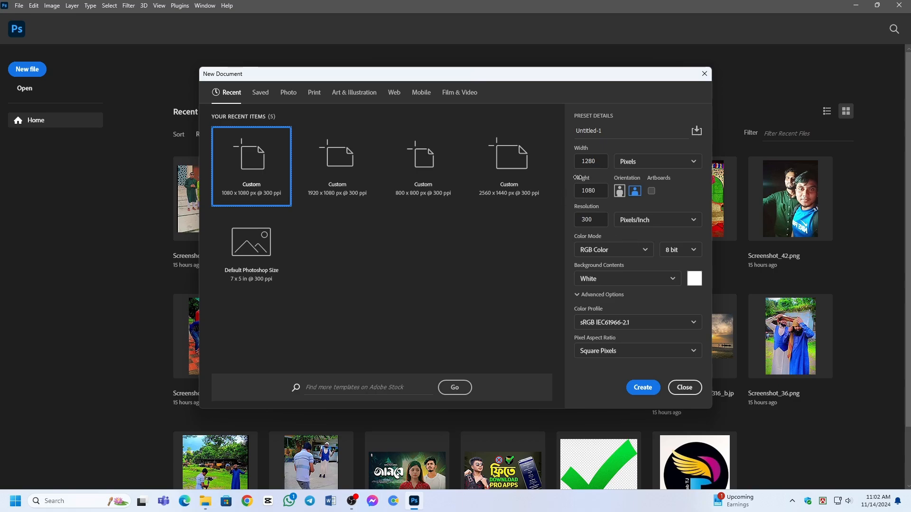
left_click(588, 191)
type("720")
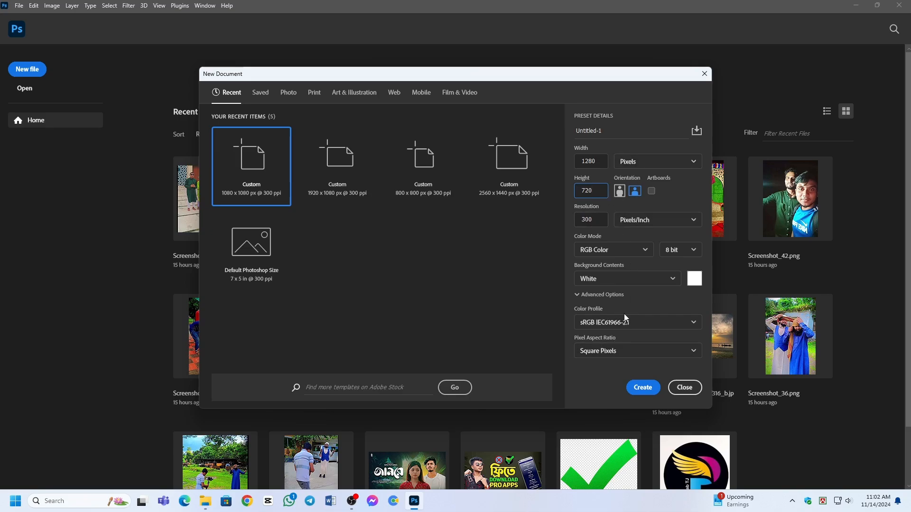
left_click(642, 388)
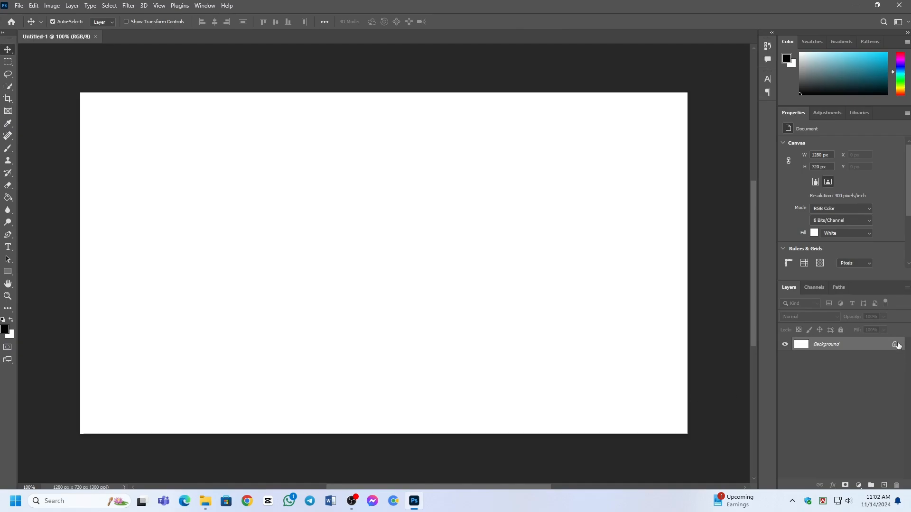
left_click(896, 344)
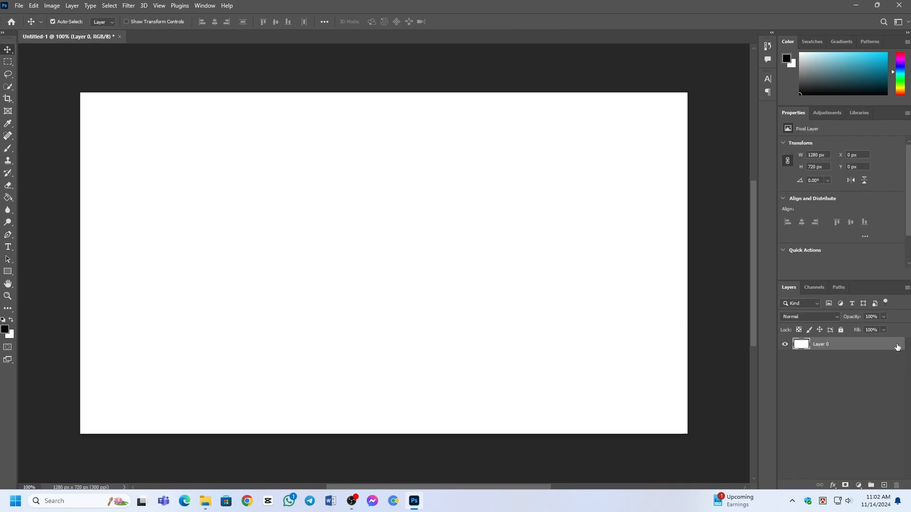
left_click(19, 6)
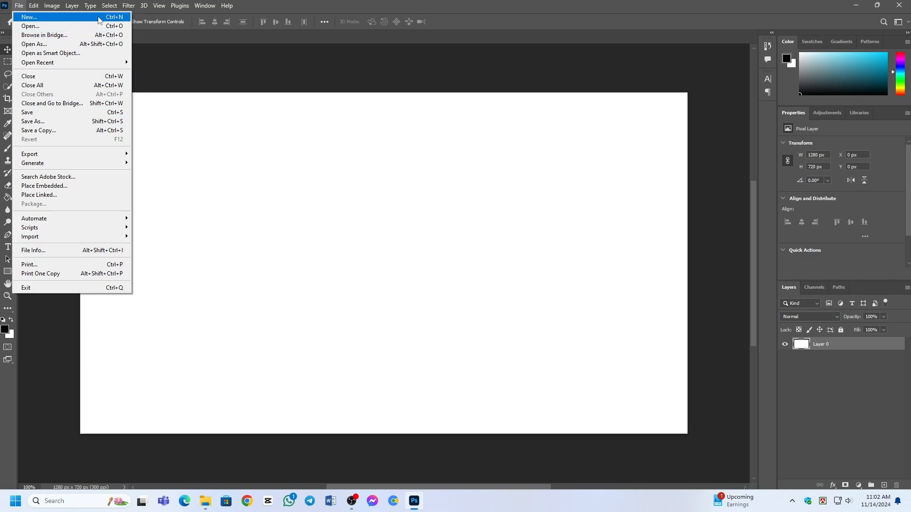
left_click(43, 30)
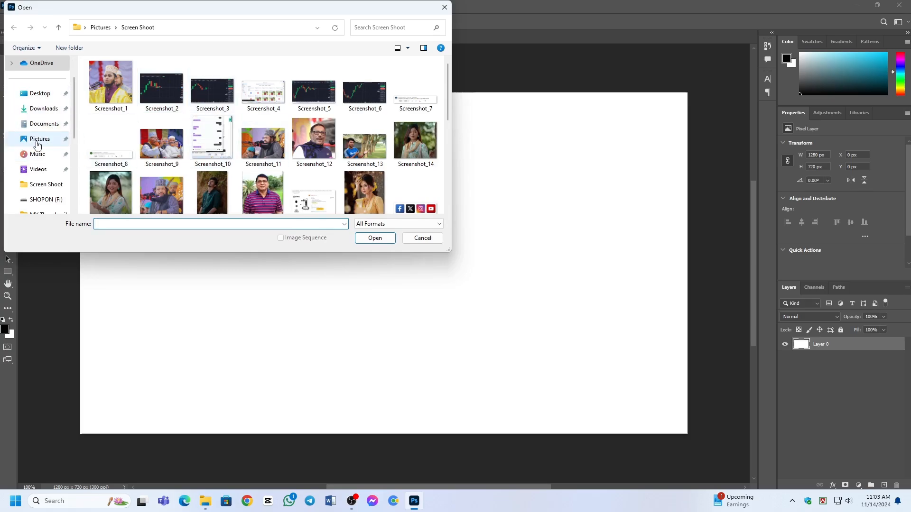
left_click(42, 109)
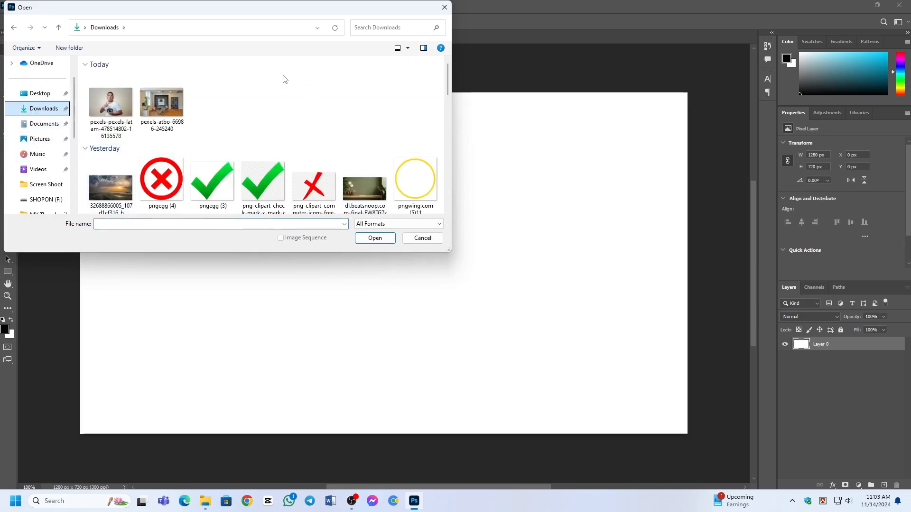
left_click(167, 106)
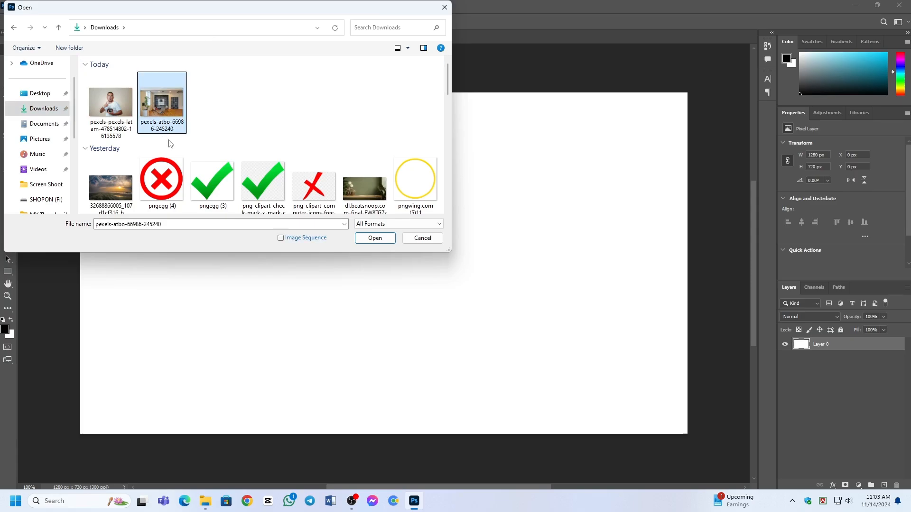
left_click(378, 238)
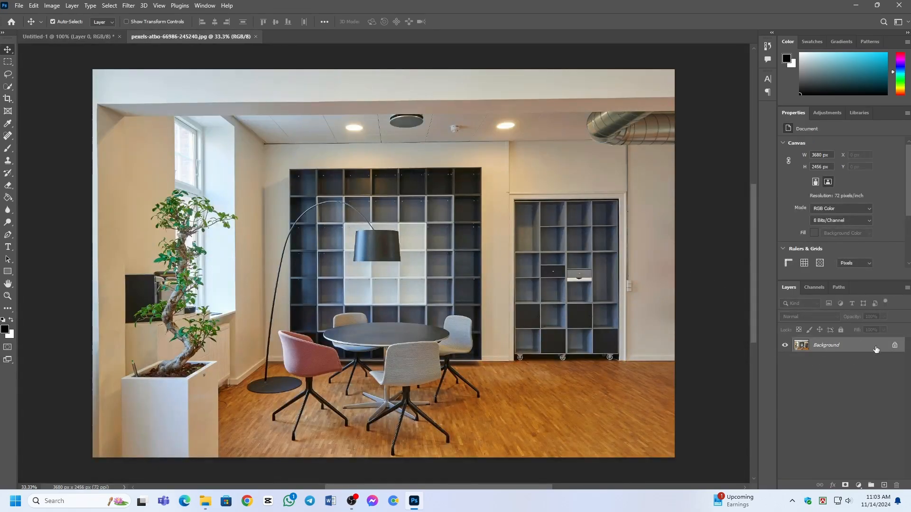
left_click(894, 345)
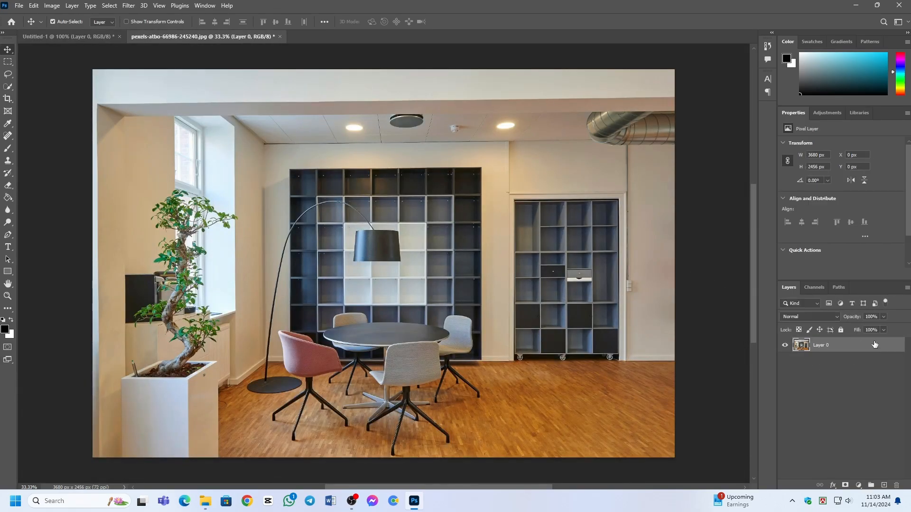
Bring the room photo into the Untitled-1 document as a new layer and shift it lower on the canvas.
left_click(100, 42)
left_click(192, 38)
left_click_drag(290, 166, 399, 243)
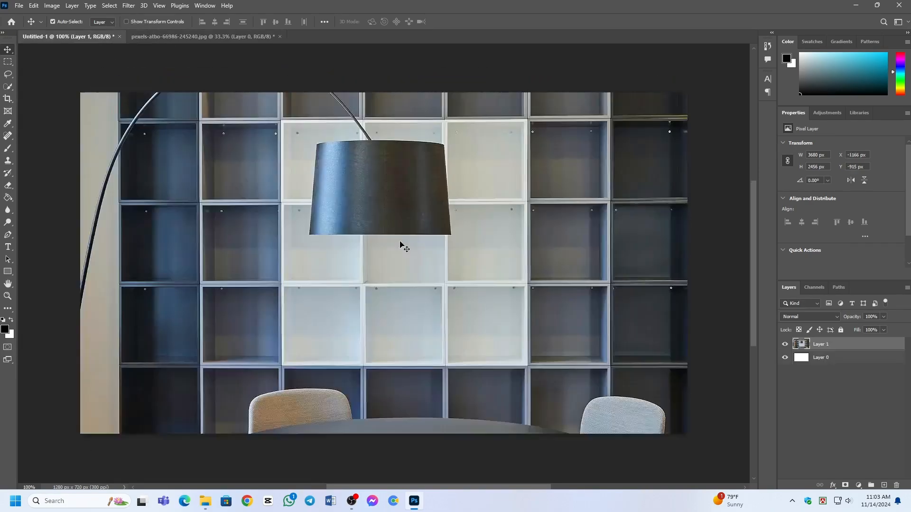
left_click_drag(360, 130, 346, 243)
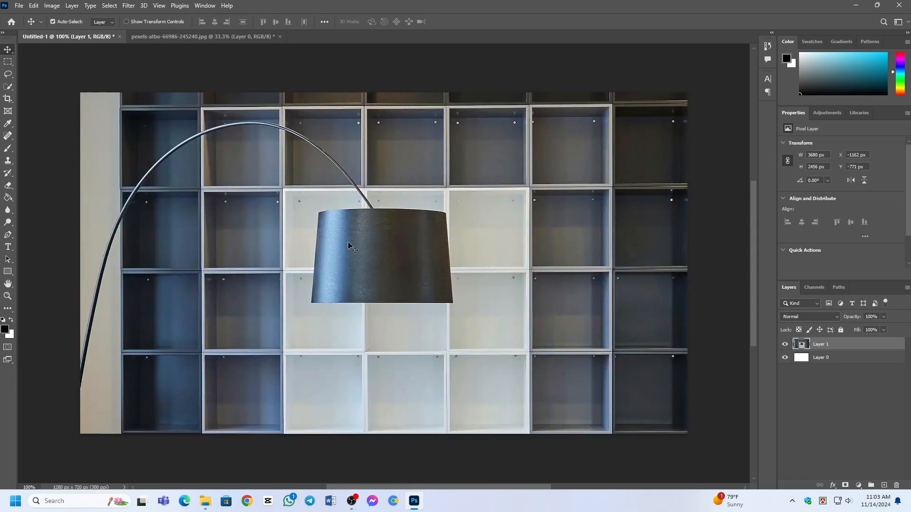
Scale the room photo layer proportionally to about 37.45% with Free Transform and centre it so it covers the canvas.
key("ctrl")
key("ctrl+t")
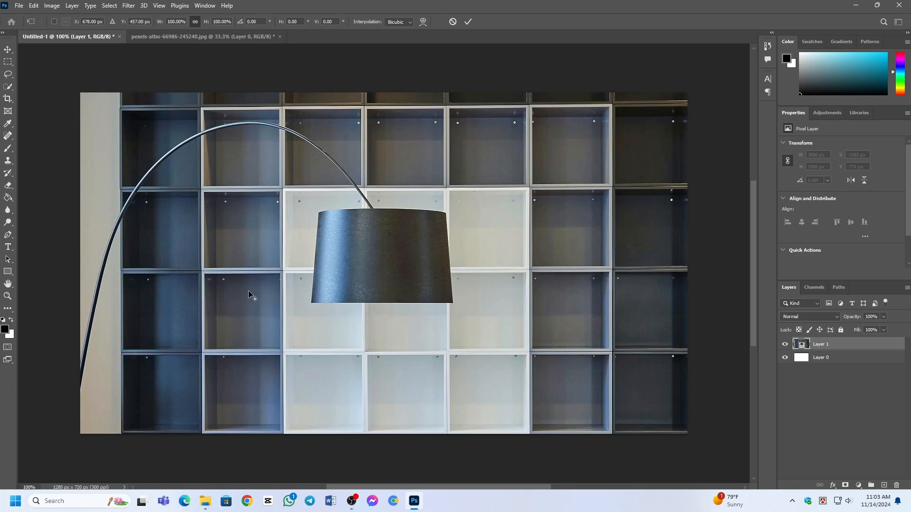
scroll(255, 294, "down", 1)
scroll(255, 291, "down", 4)
scroll(271, 295, "up", 2)
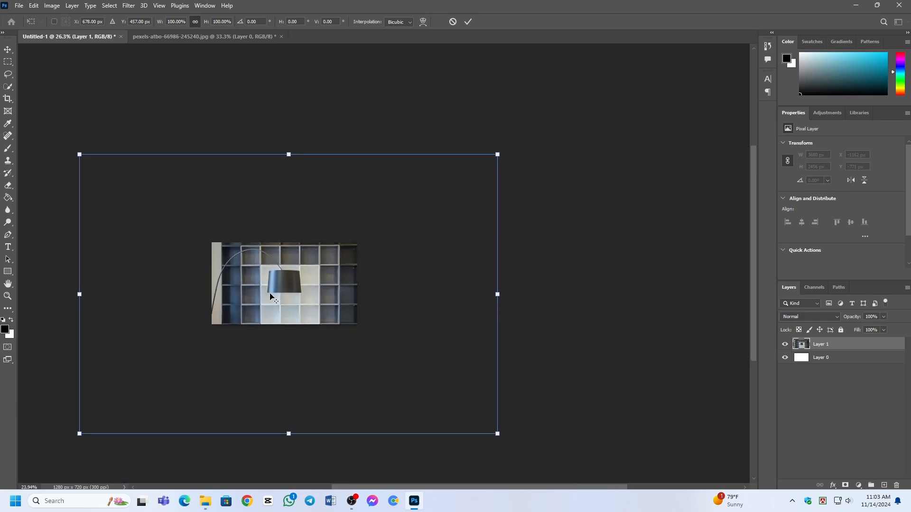
scroll(280, 304, "down", 1)
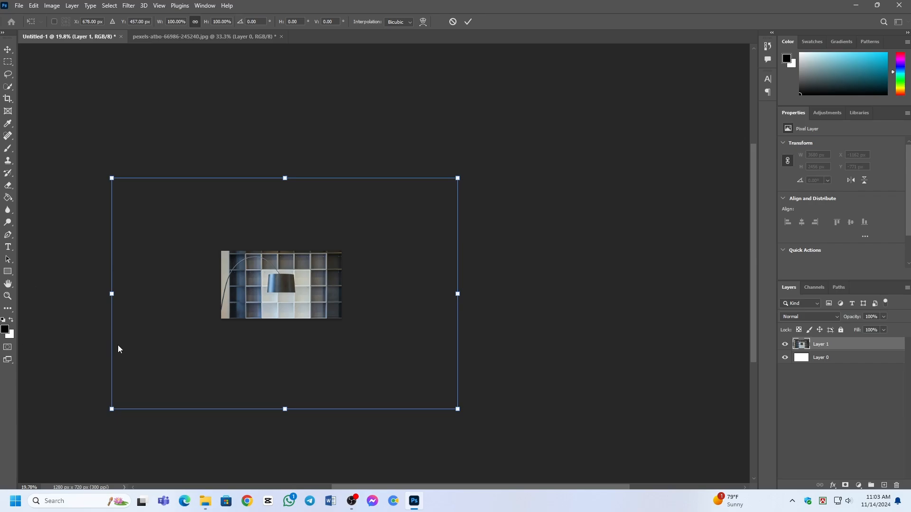
scroll(169, 317, "up", 1)
scroll(214, 327, "down", 1)
scroll(266, 335, "up", 2)
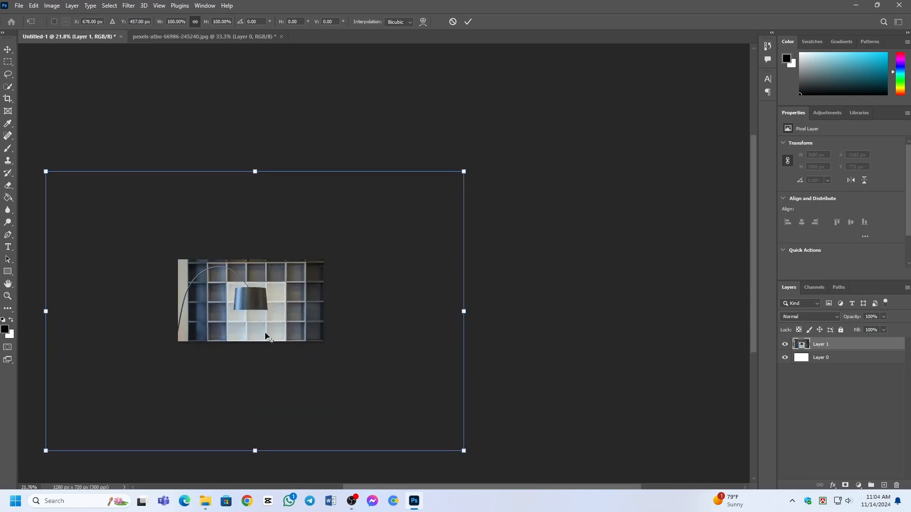
scroll(360, 338, "down", 1)
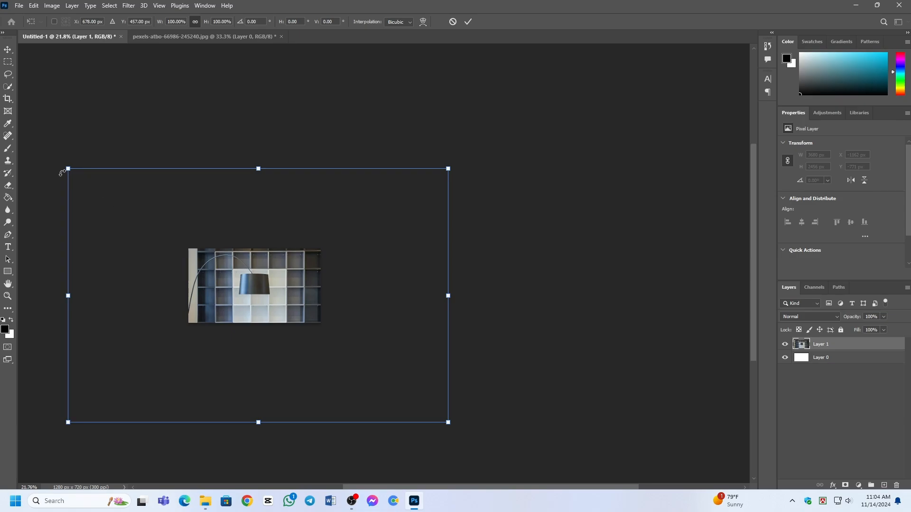
left_click_drag(65, 168, 193, 269)
left_click_drag(314, 285, 294, 289)
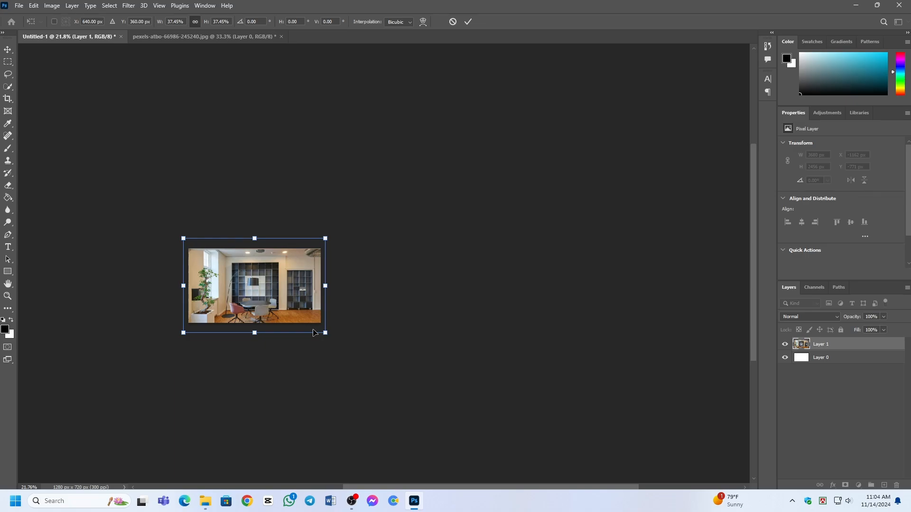
key("Return")
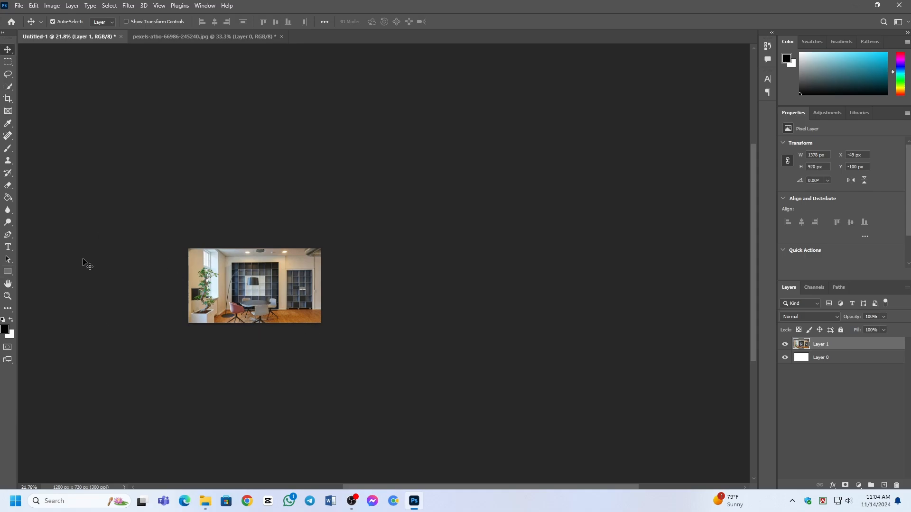
Make a rectangular marquee selection about 406 × 391 px over the window and the upper part of the plant.
scroll(85, 261, "up", 5)
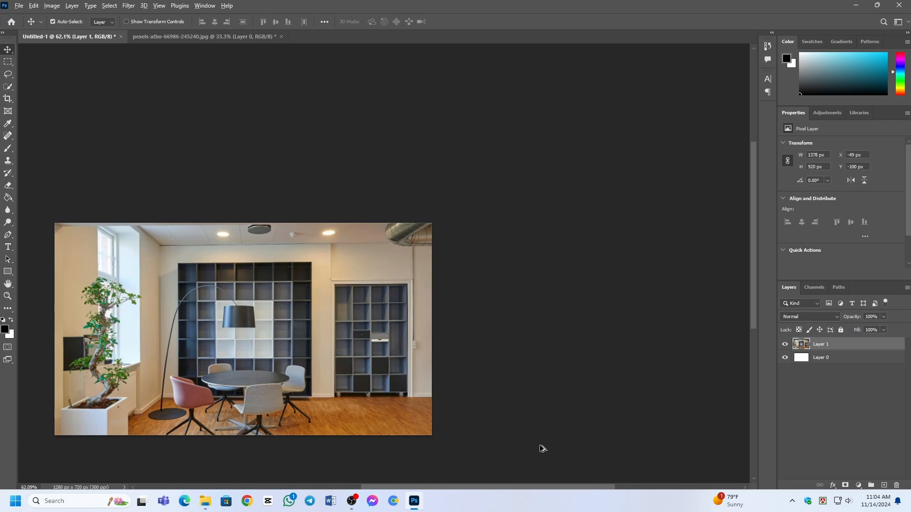
left_click_drag(481, 487, 448, 487)
scroll(347, 326, "down", 1)
scroll(346, 328, "up", 1)
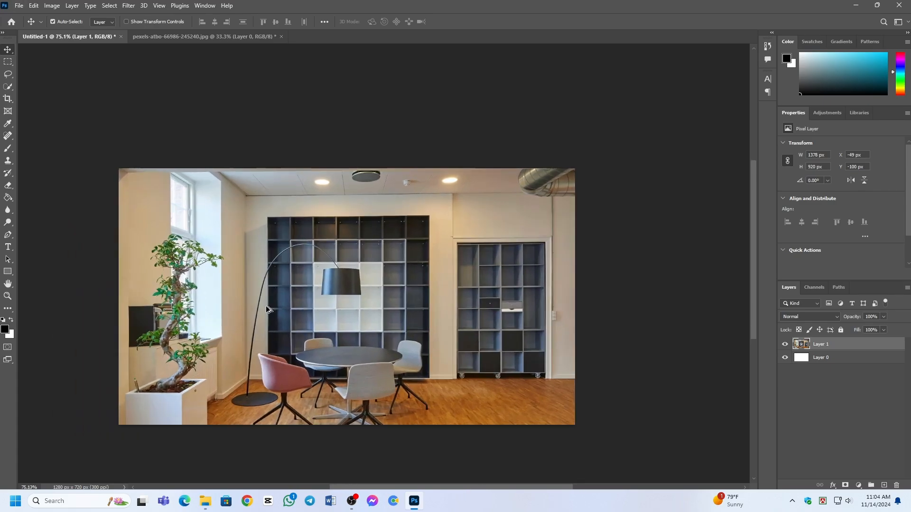
scroll(285, 308, "down", 2)
scroll(266, 301, "up", 4)
scroll(249, 300, "down", 2)
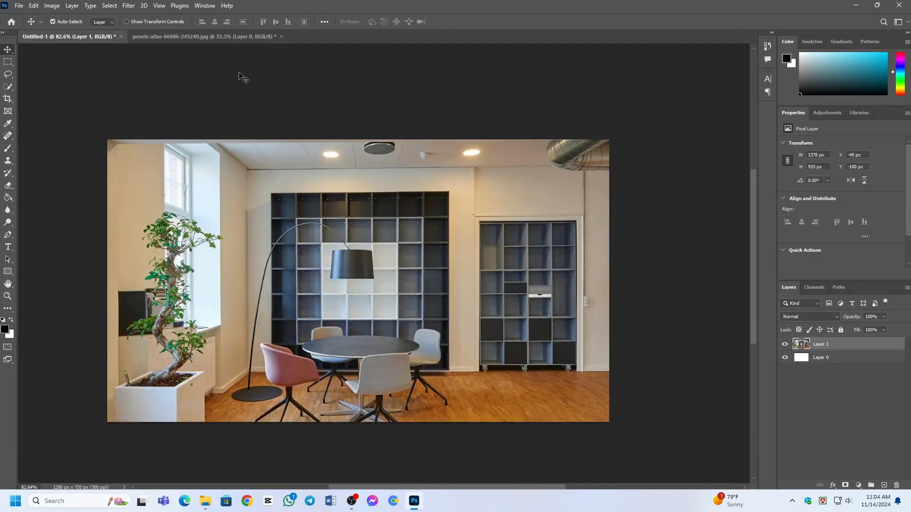
left_click(8, 63)
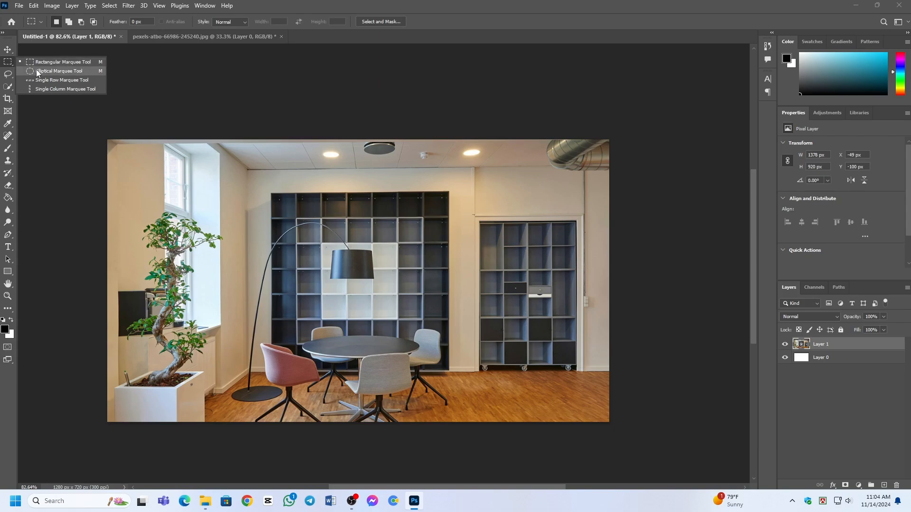
left_click(10, 61)
left_click_drag(133, 156, 291, 308)
Make an elliptical marquee selection about 444 × 392 px over the lampshade and the right part of the large shelf.
right_click(8, 62)
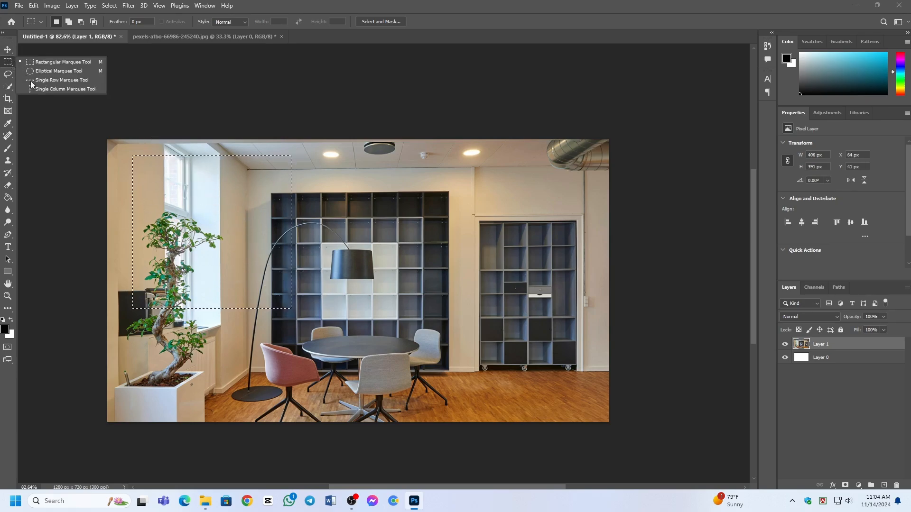
left_click(41, 72)
left_click_drag(320, 162, 495, 314)
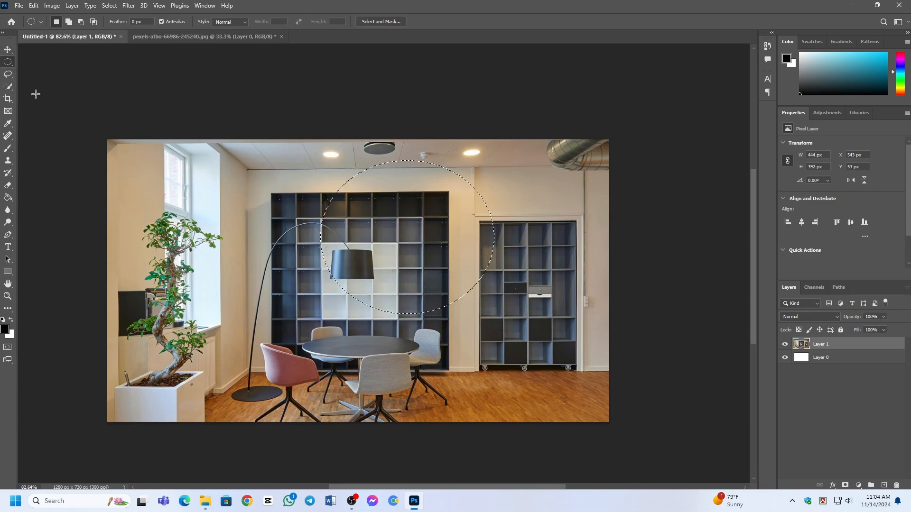
Select a single pixel row across the photo at about Y 201 px, through the upper part of the large shelf.
right_click(8, 62)
left_click(41, 81)
left_click(319, 244)
left_click_drag(320, 244, 439, 219)
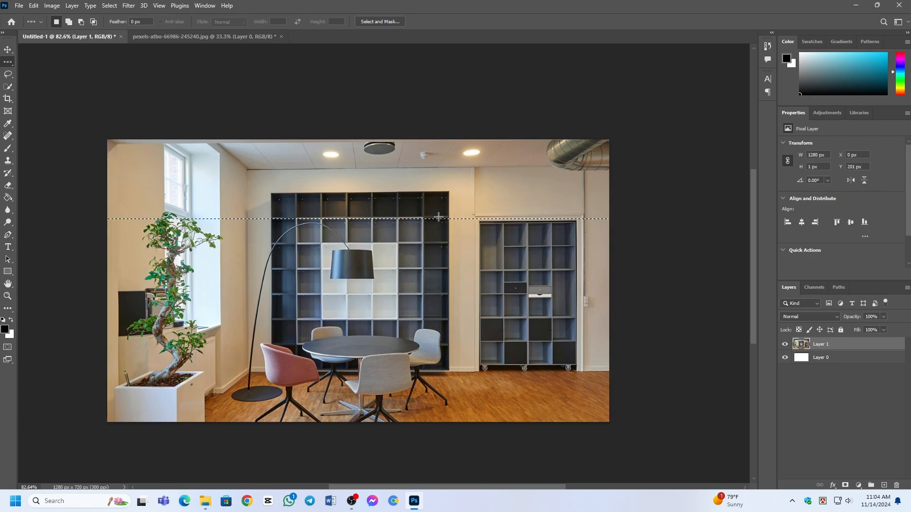
Make a freehand Lasso selection about 650 × 441 px around the arc lamp and most of the large shelf.
left_click(8, 76)
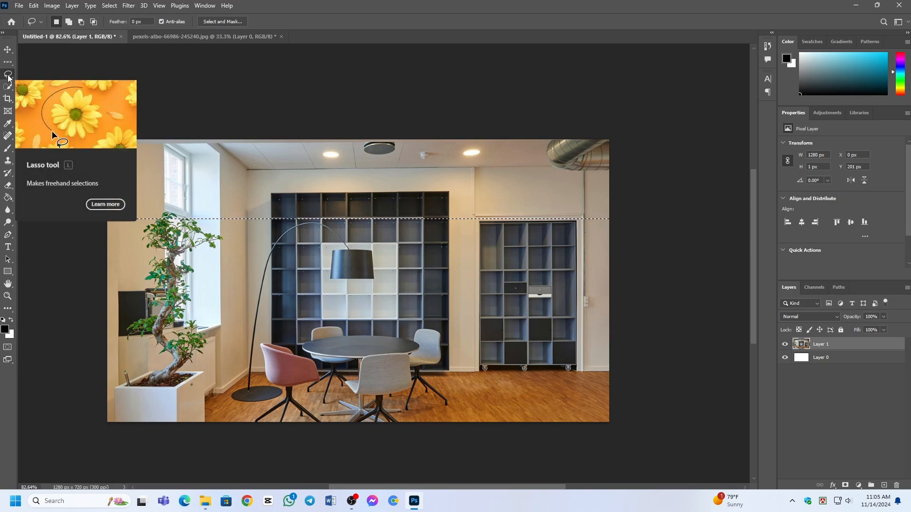
mouse_move(223, 169)
left_mouse_down()
mouse_move(178, 248)
mouse_move(313, 341)
mouse_move(428, 271)
mouse_move(350, 181)
mouse_move(235, 172)
left_mouse_up()
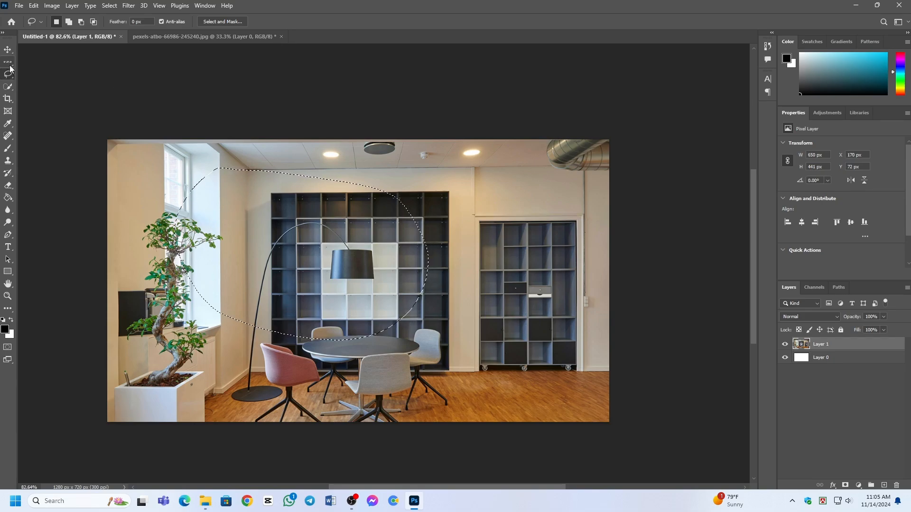
Switch to the Downloads folder in File Explorer and preview pexels-pexels-latam-478514802-16135578.jpg after activating the Quick Selection tool.
left_click(7, 89)
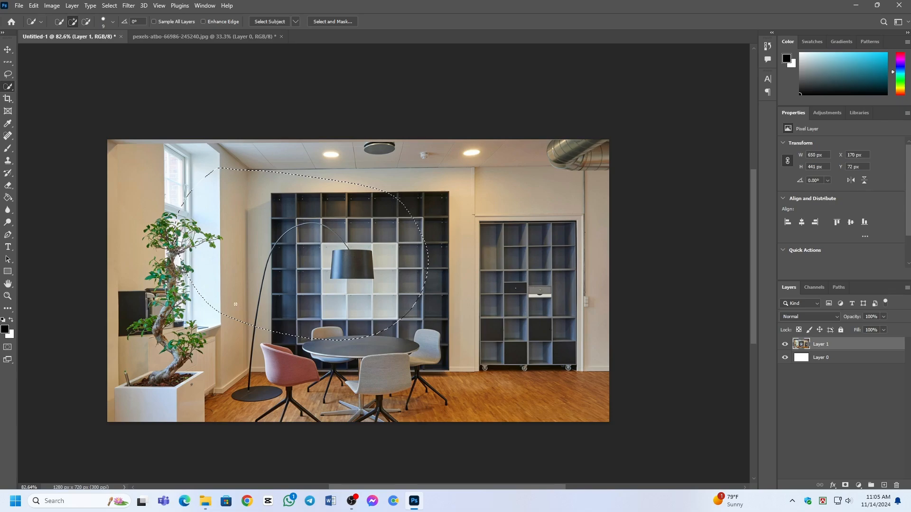
left_click(209, 502)
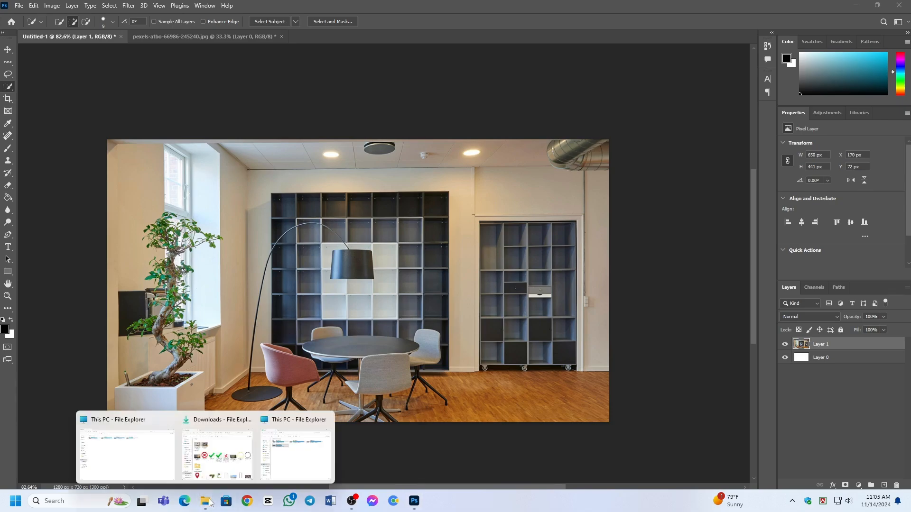
left_click(204, 454)
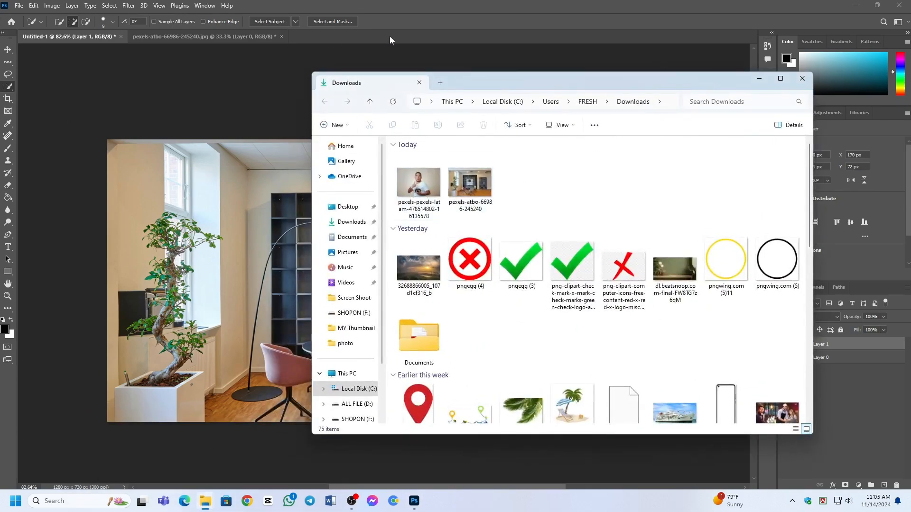
left_click(428, 193)
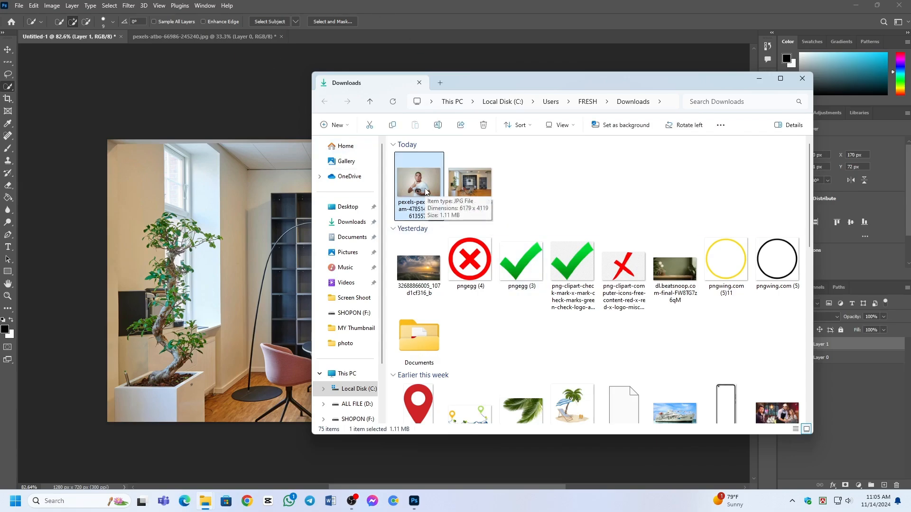
double_click(425, 191)
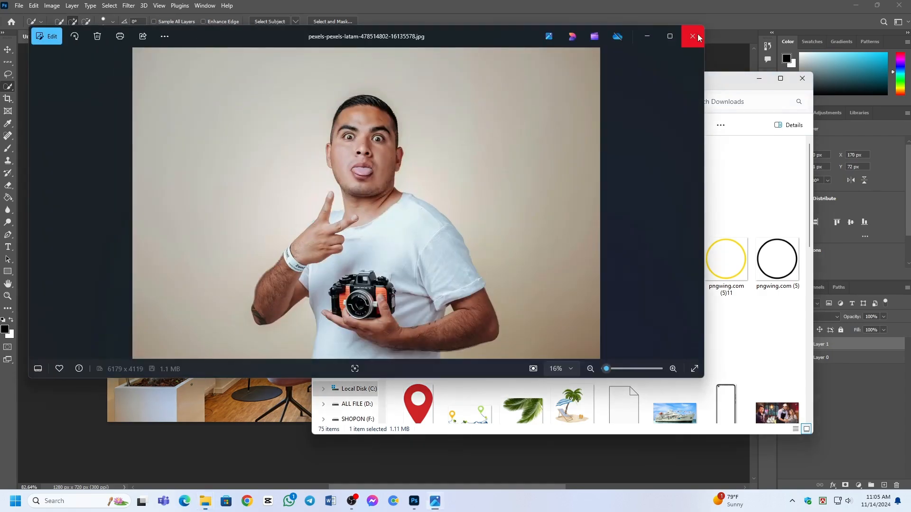
left_click(692, 34)
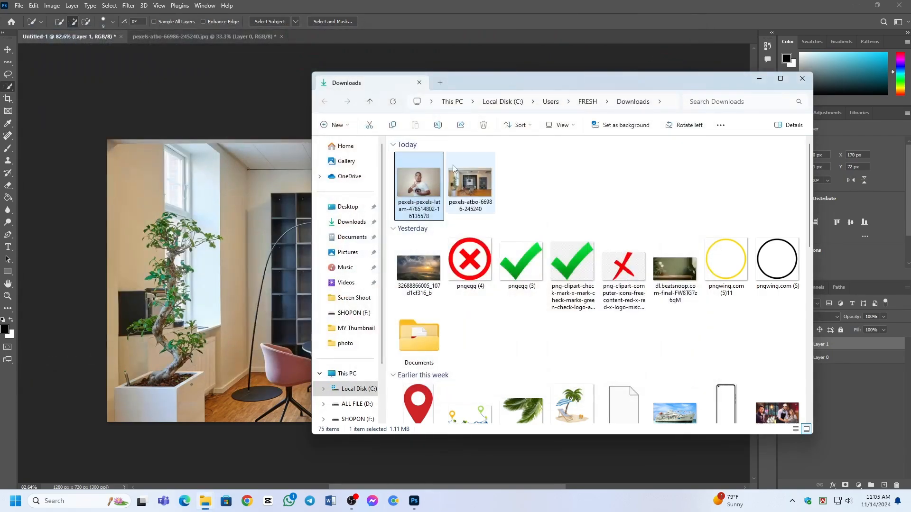
Open the previewed portrait in Photoshop as its own tabbed document and unlock its background layer.
left_click_drag(424, 186, 438, 36)
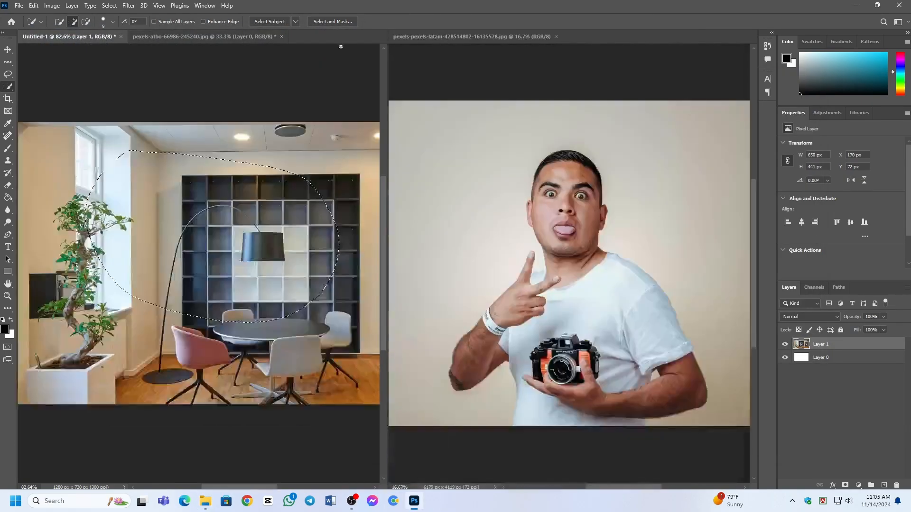
left_click_drag(493, 36, 373, 101)
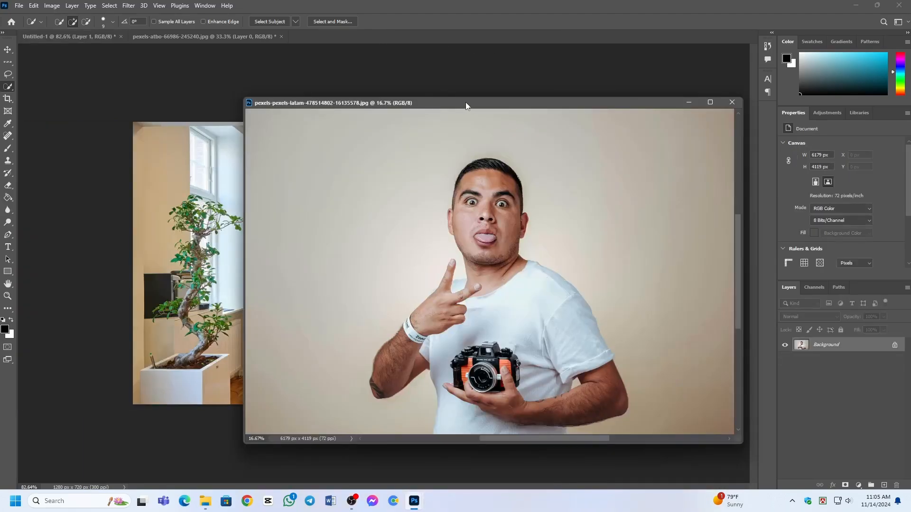
left_click_drag(465, 101, 488, 43)
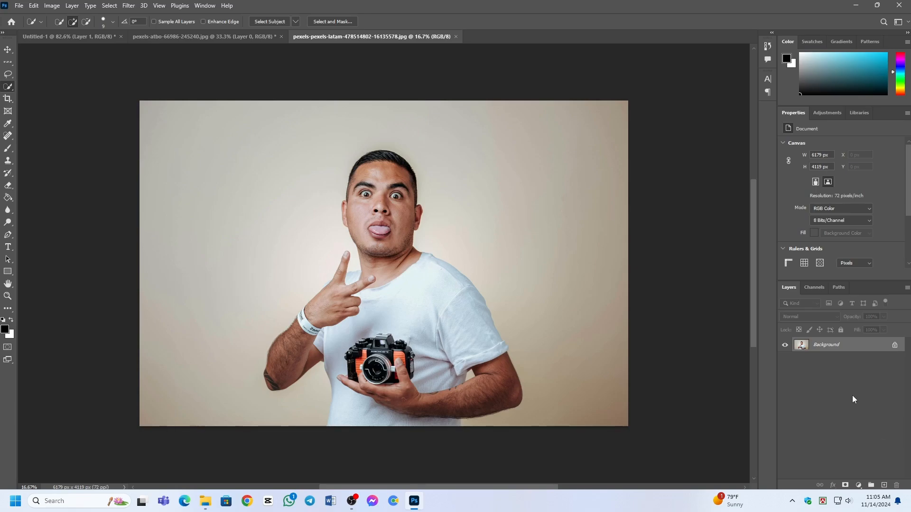
left_click(895, 347)
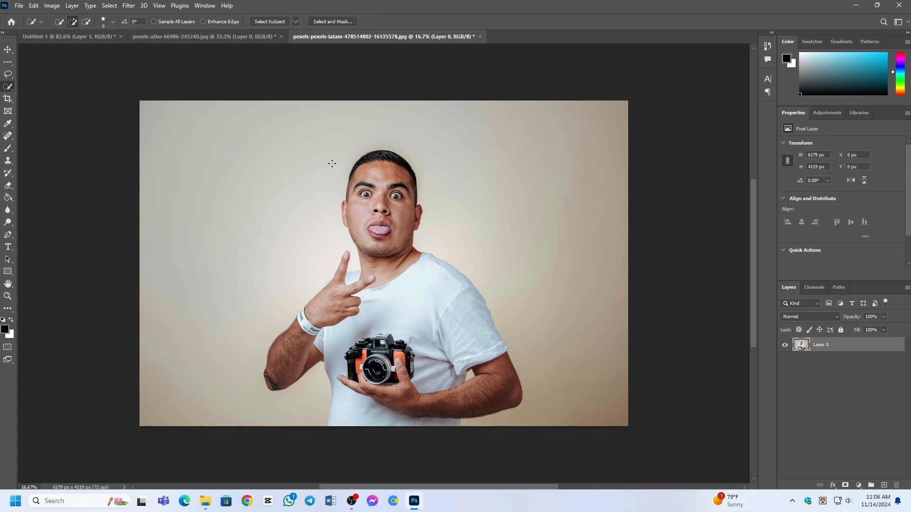
Try to select the man with the Object Selection tool using a rectangle about 3001 × 3797 px around him.
right_click(7, 90)
left_click(7, 90)
right_click(15, 87)
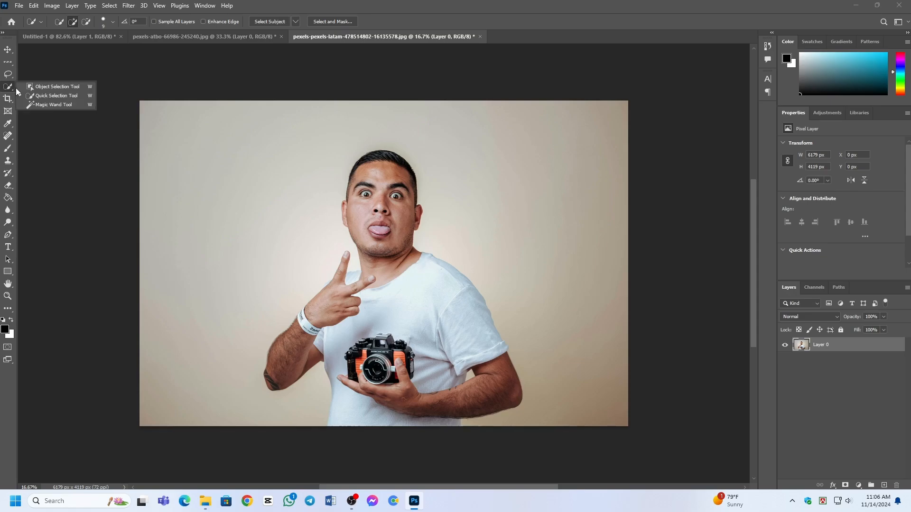
left_click(46, 87)
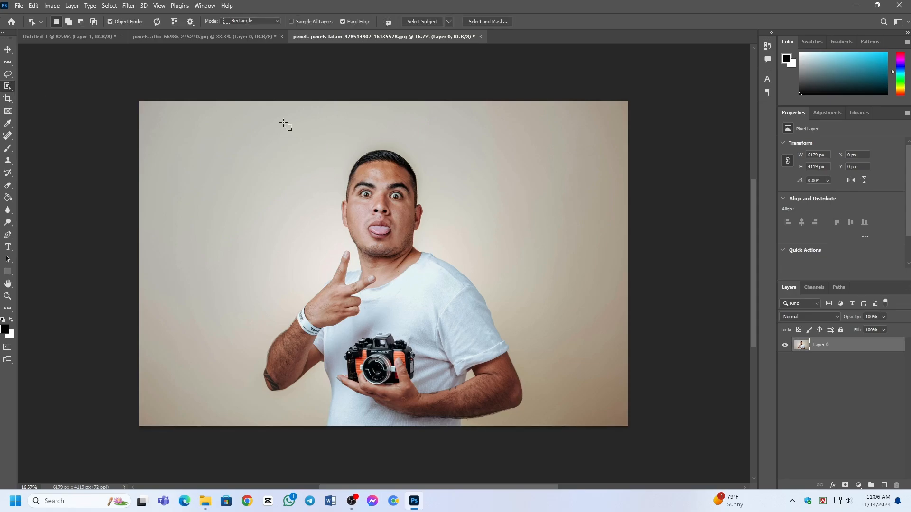
left_click_drag(283, 122, 521, 423)
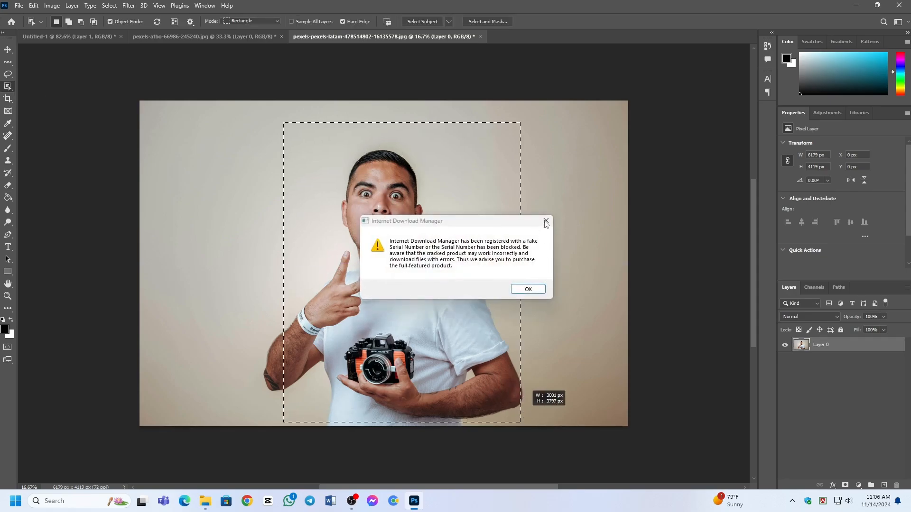
left_click(545, 220)
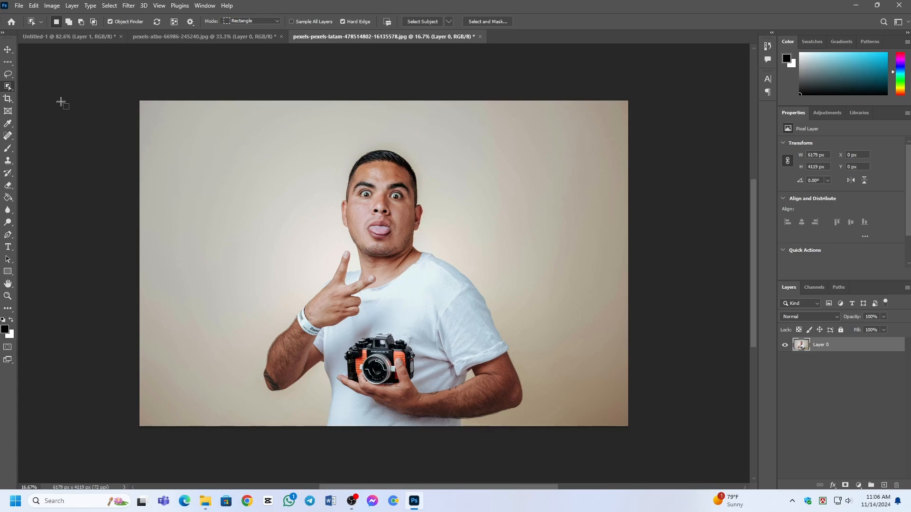
key("v")
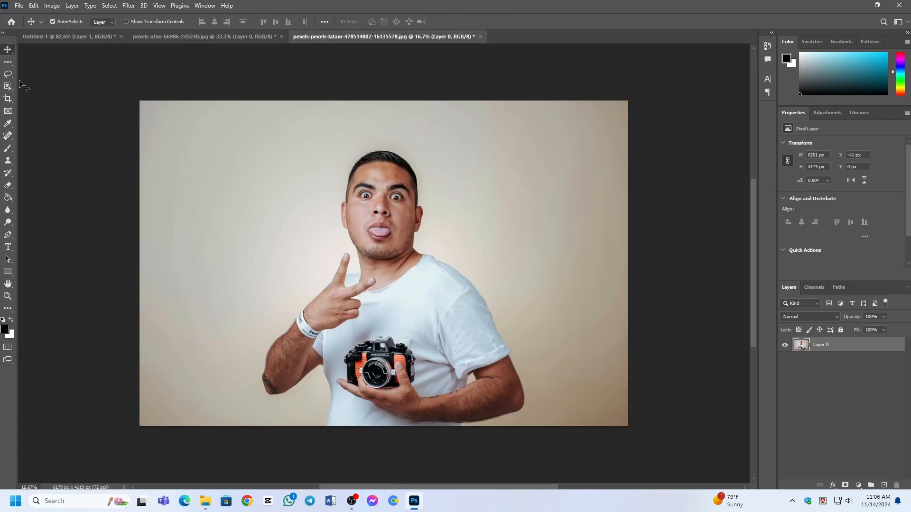
Select the man from his hair down to his shirt with the Quick Selection tool, about 3330 × 3504 px.
left_click(12, 85)
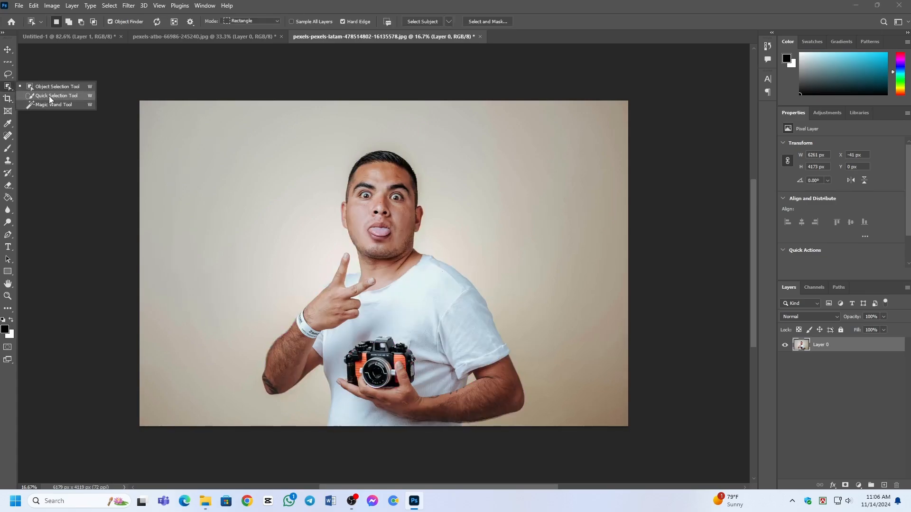
left_click(49, 96)
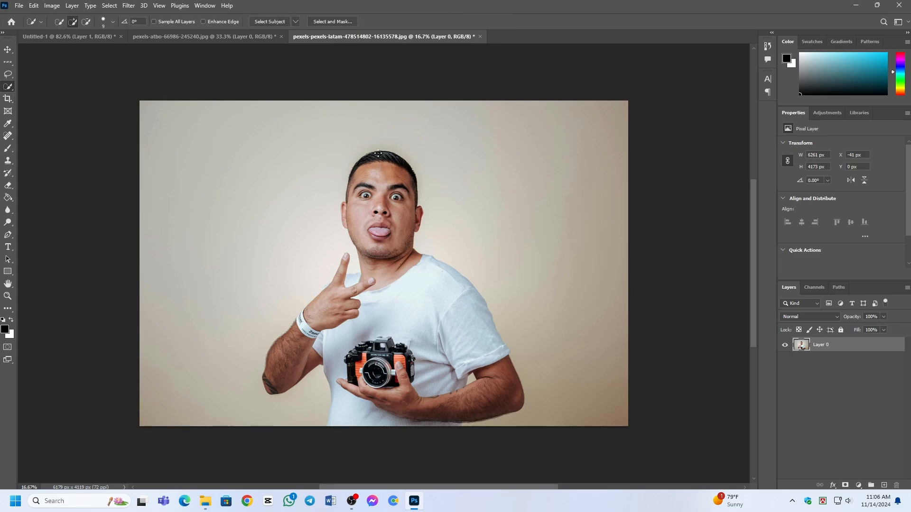
mouse_move(378, 158)
left_mouse_down()
mouse_move(365, 249)
mouse_move(464, 282)
mouse_move(455, 377)
mouse_move(408, 403)
mouse_move(313, 355)
mouse_move(328, 308)
mouse_move(365, 314)
left_mouse_up()
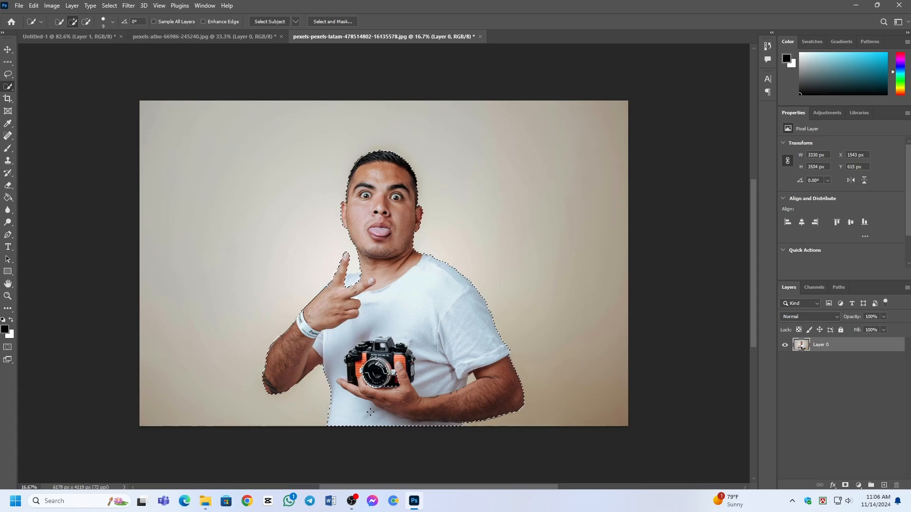
Select similar tones on the man's face and on the beige backdrop with the Magic Wand, clearing each selection.
right_click(7, 87)
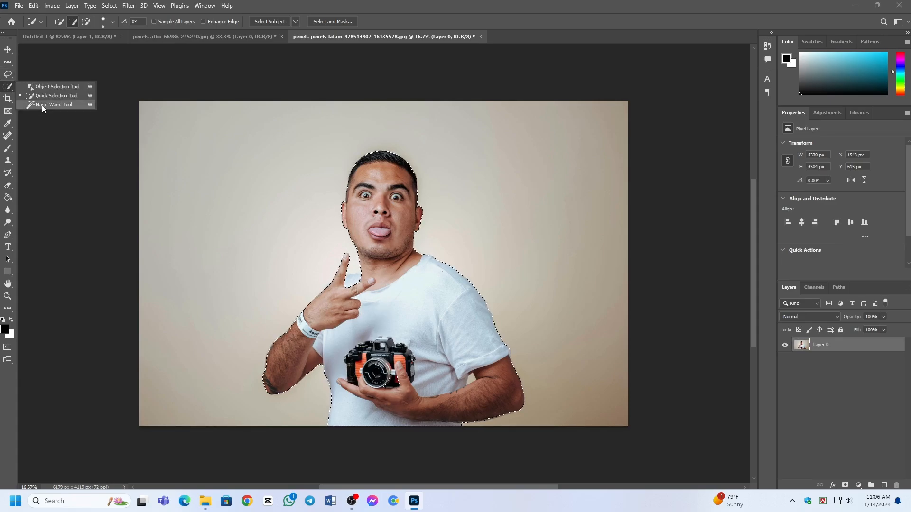
left_click(41, 104)
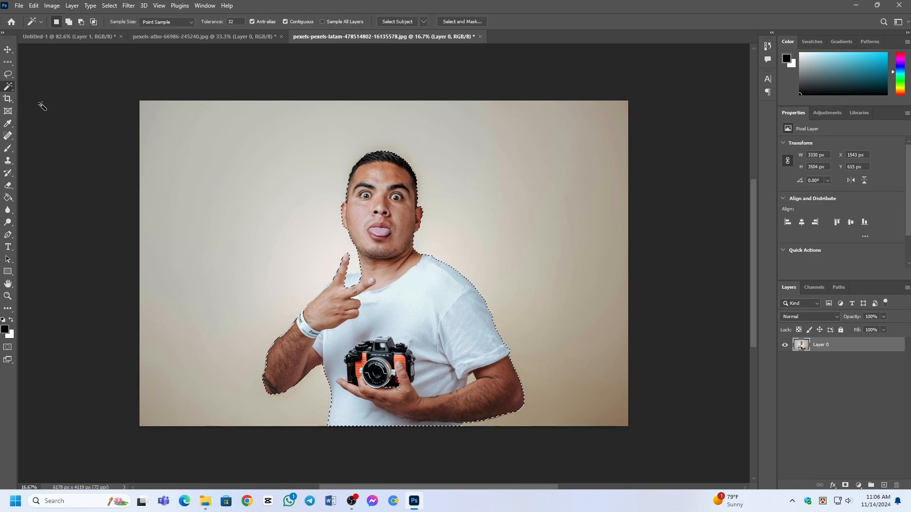
left_click(374, 199)
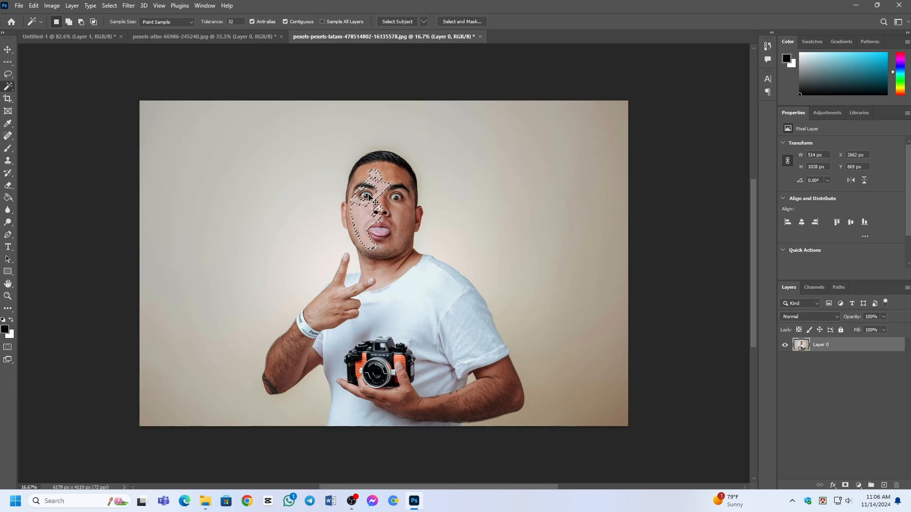
key("ctrl+d")
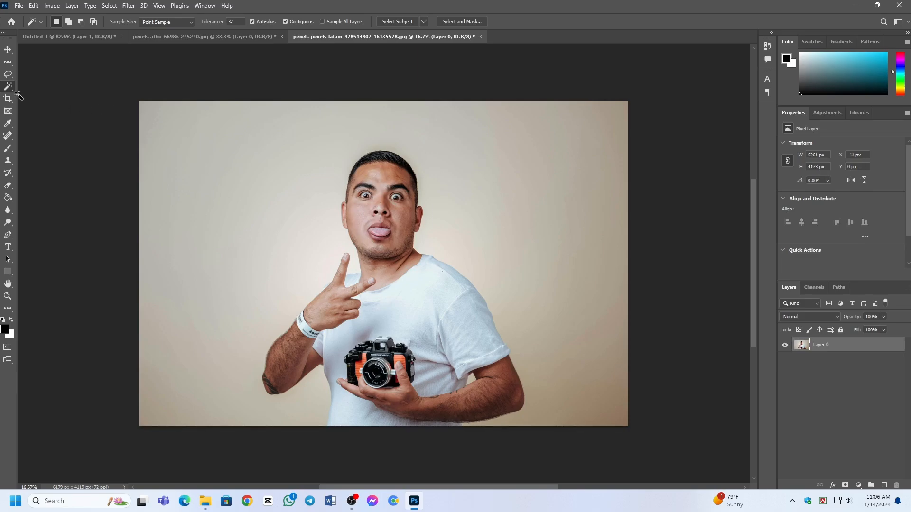
left_click(314, 195)
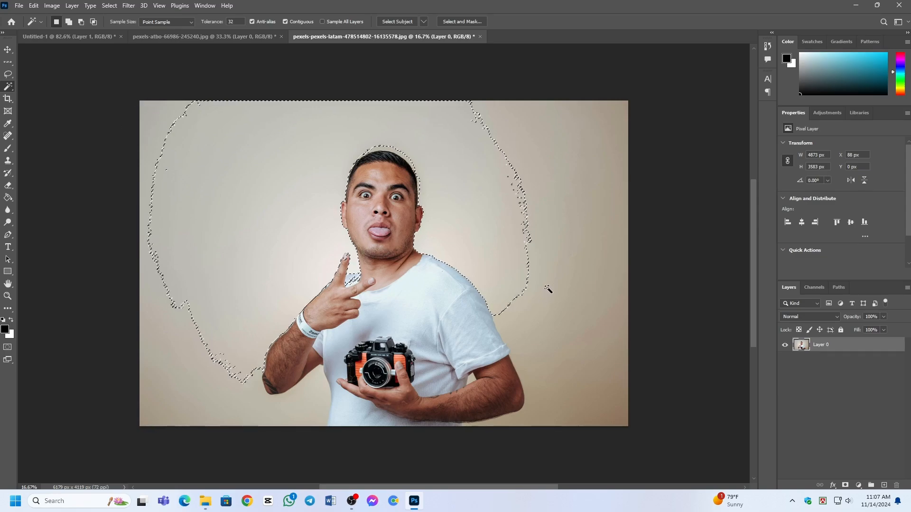
key("ctrl+d")
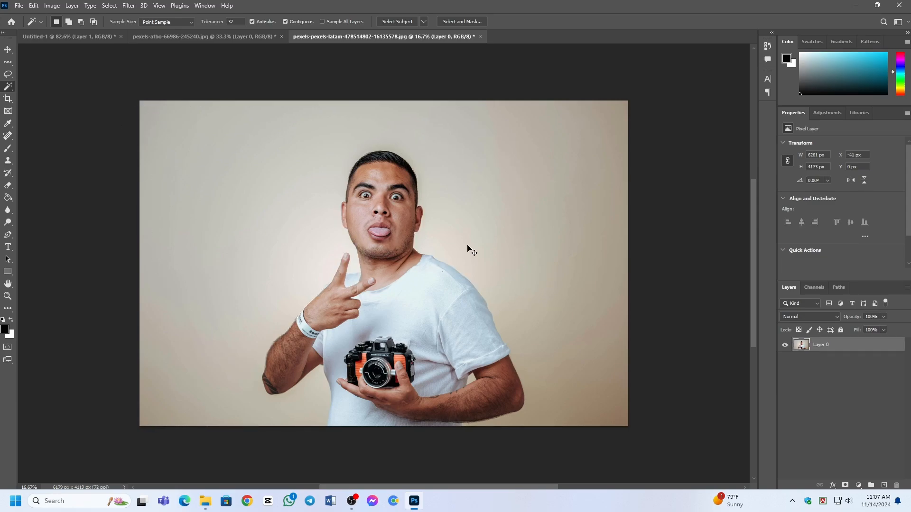
Crop both sides of the portrait close to the man, to about 3587 × 4119 px.
left_click(8, 98)
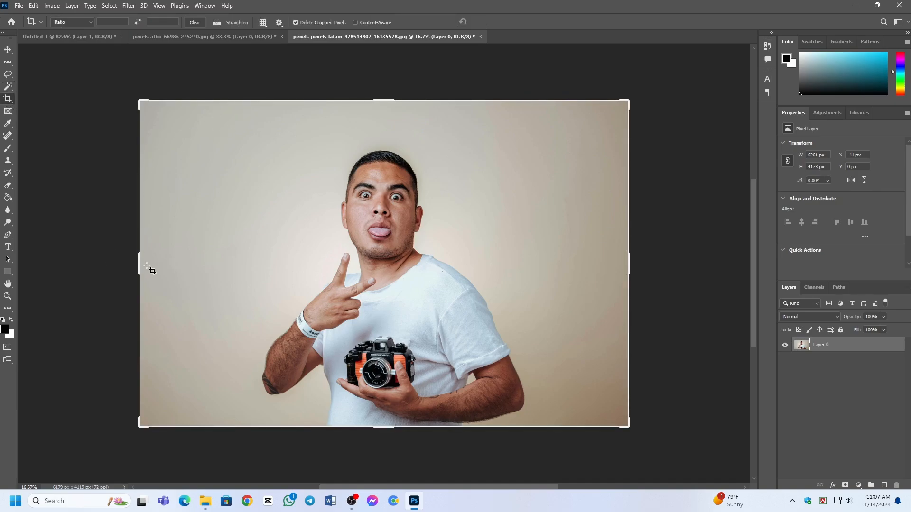
left_click_drag(138, 258, 178, 256)
left_click_drag(577, 263, 531, 262)
left_click_drag(230, 260, 242, 259)
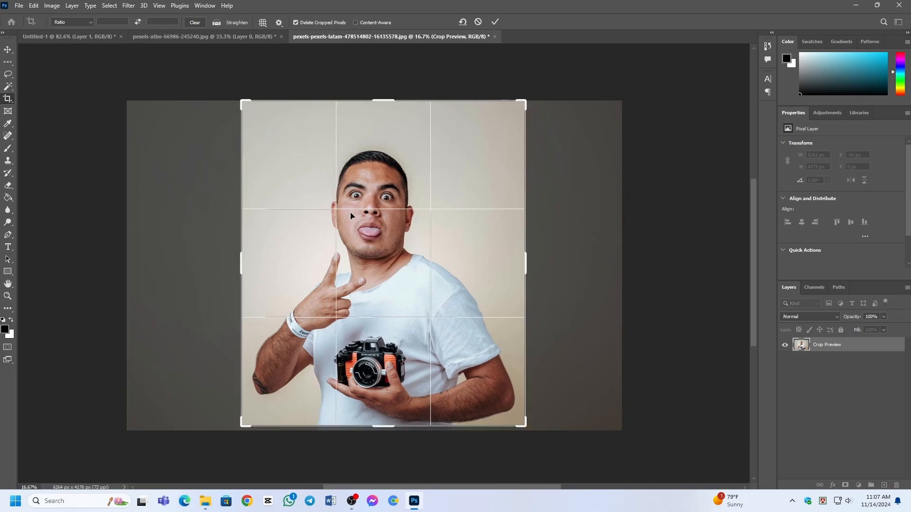
key("Return")
Undo the crop of the portrait.
key("ctrl")
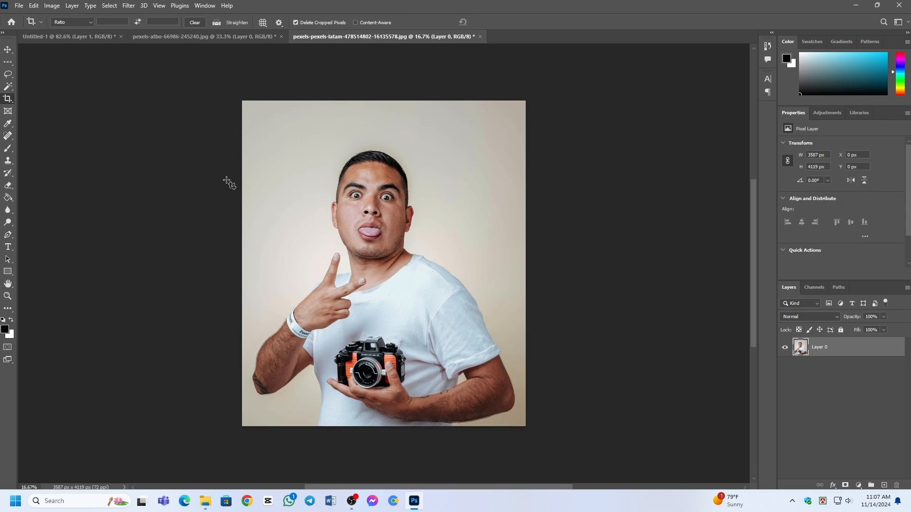
key("ctrl")
key("ctrl+z")
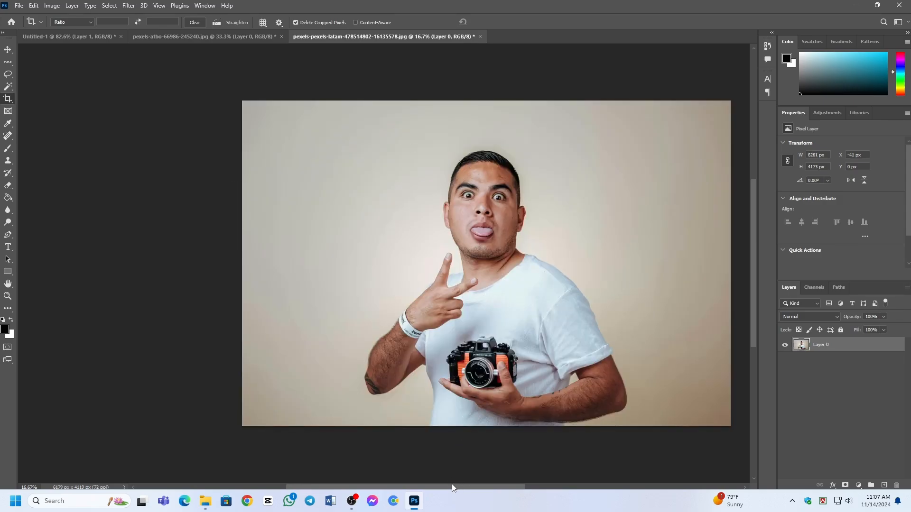
left_click_drag(452, 488, 486, 487)
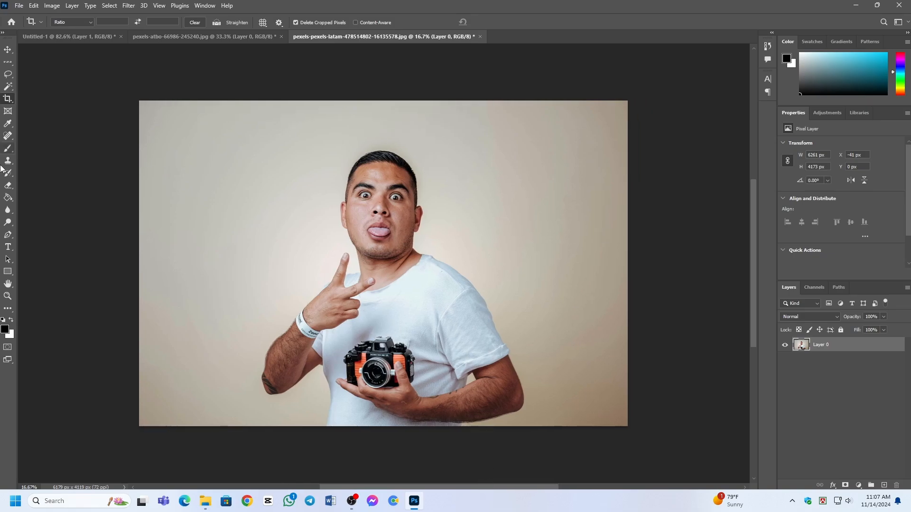
Mask the portrait with a rectangular frame inset from the photo's edges using the Frame tool, and undo it.
left_click(8, 111)
left_click_drag(173, 125, 612, 380)
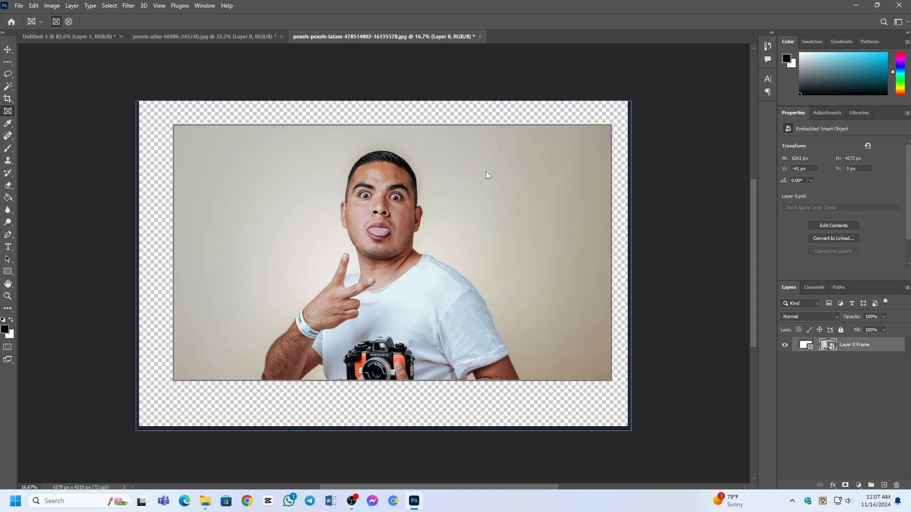
key("ctrl+z")
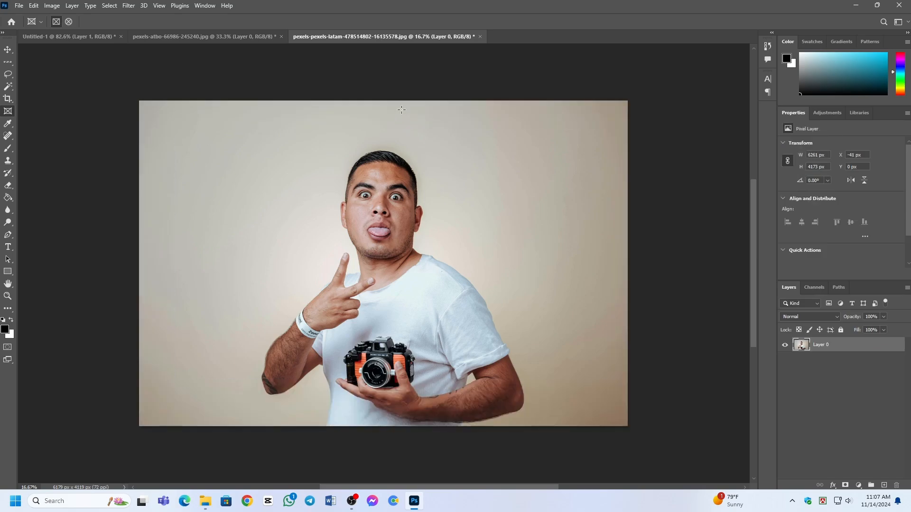
Sample skin tones below the man's eye and on his forehead with the Eyedropper, ending with the forehead tone as foreground colour.
left_click(7, 125)
left_click(366, 206)
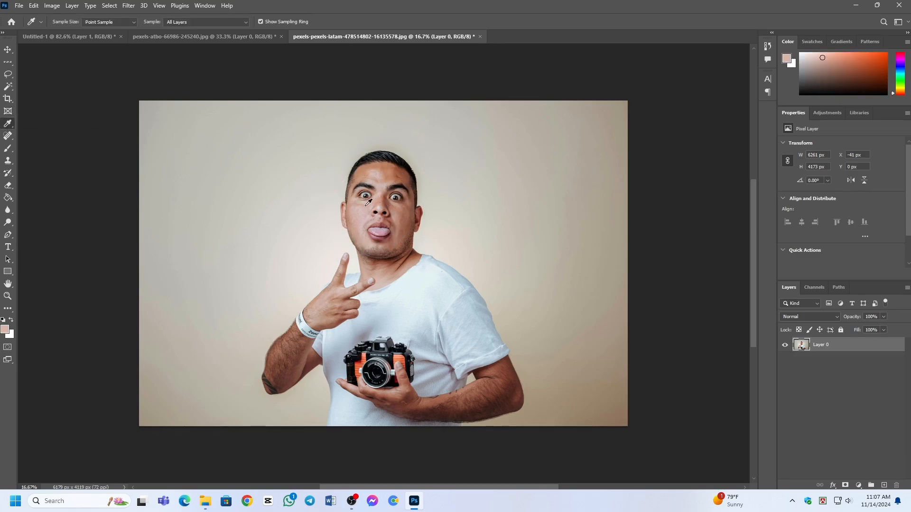
left_click(385, 172)
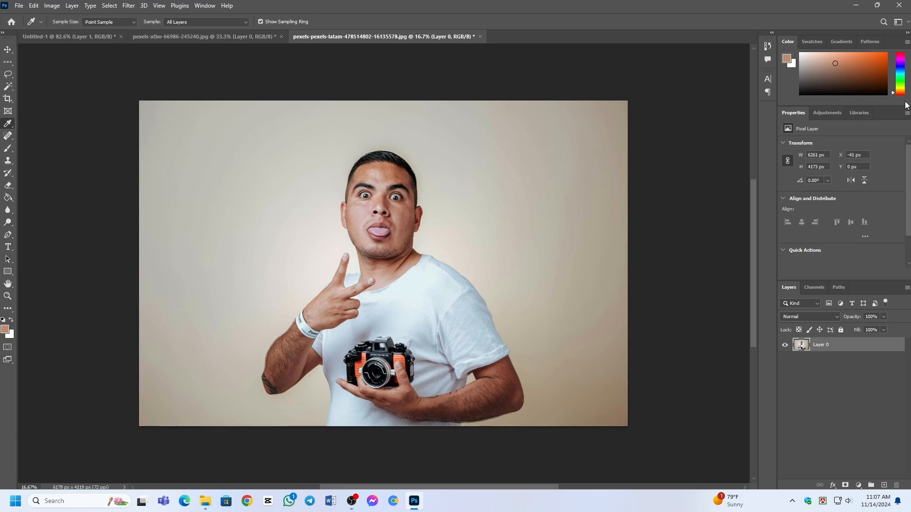
Remove small blemishes from the man's cheeks with the Spot Healing Brush.
left_click(8, 137)
scroll(381, 173, "up", 6)
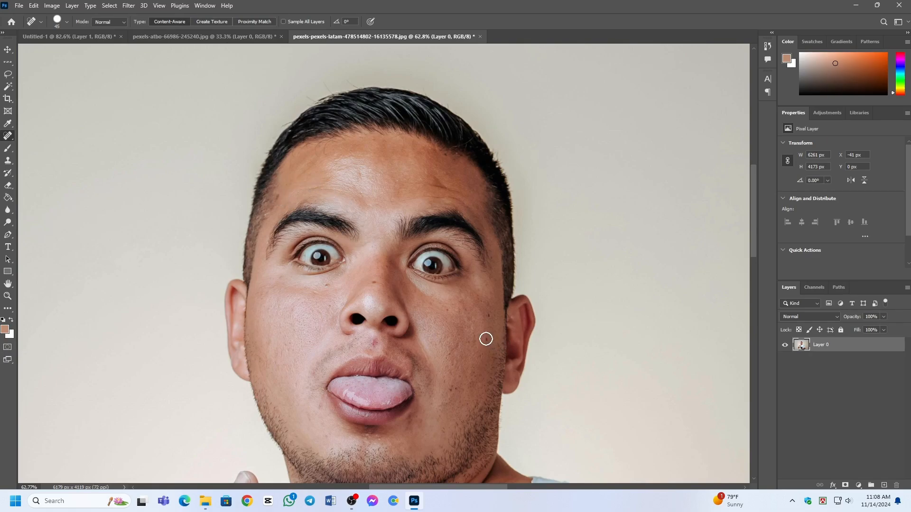
left_click(330, 285)
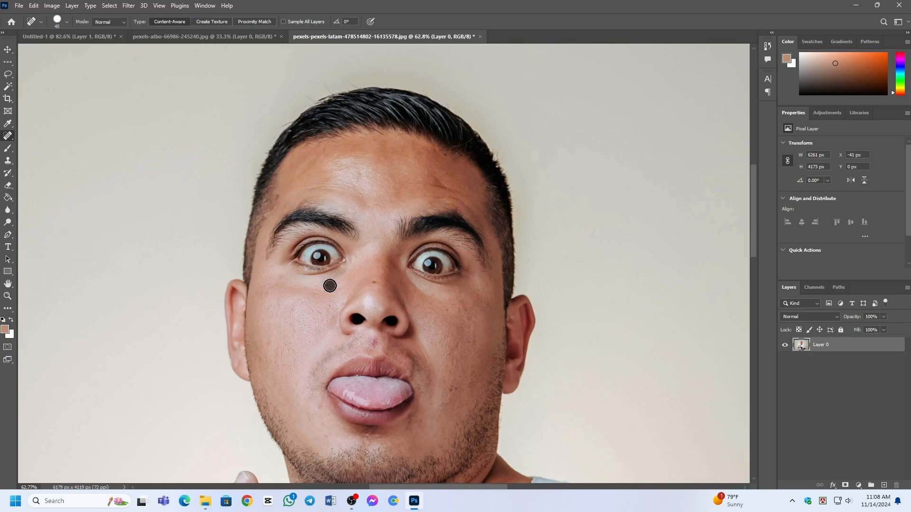
Patch the small marks on the man's forehead with nearby clean skin using the Patch tool, and clear the selection.
right_click(12, 139)
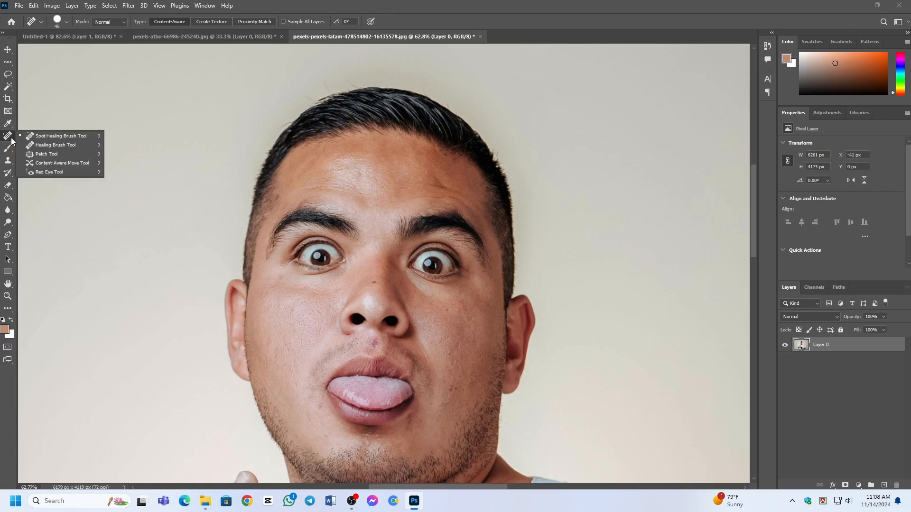
left_click(47, 152)
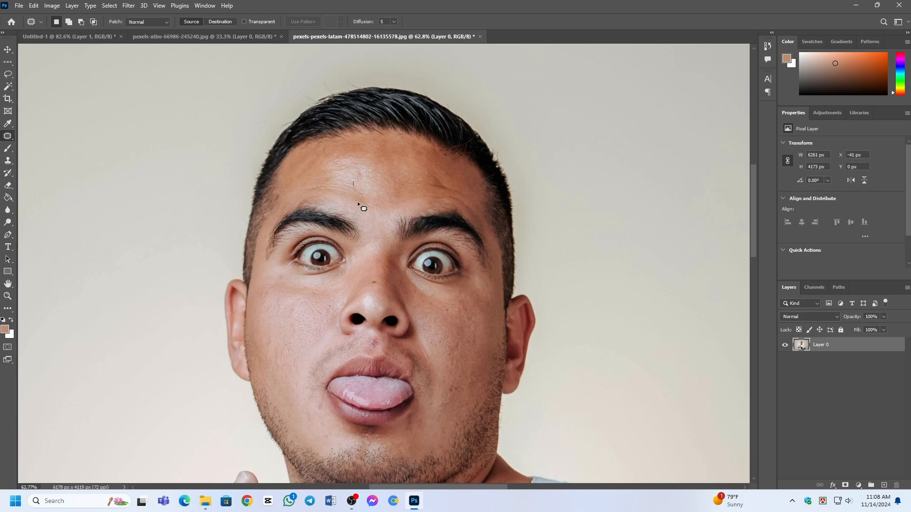
mouse_move(358, 204)
left_mouse_down()
mouse_move(338, 172)
mouse_move(380, 179)
mouse_move(400, 166)
left_mouse_up()
mouse_move(403, 200)
left_mouse_down()
mouse_move(405, 157)
mouse_move(363, 189)
left_mouse_up()
key("ctrl+d")
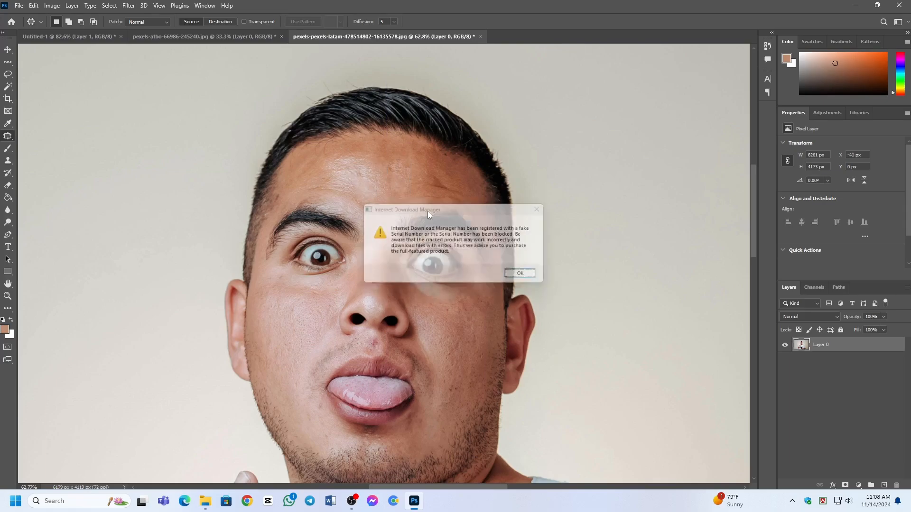
Dismiss the Internet Download Manager warning and registration dialogs, and switch back to the Spot Healing Brush.
left_click(545, 209)
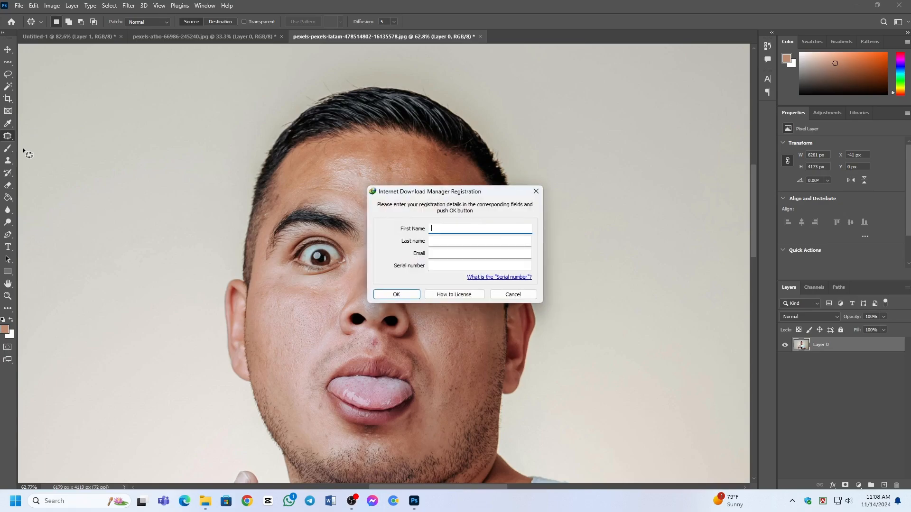
left_click(535, 191)
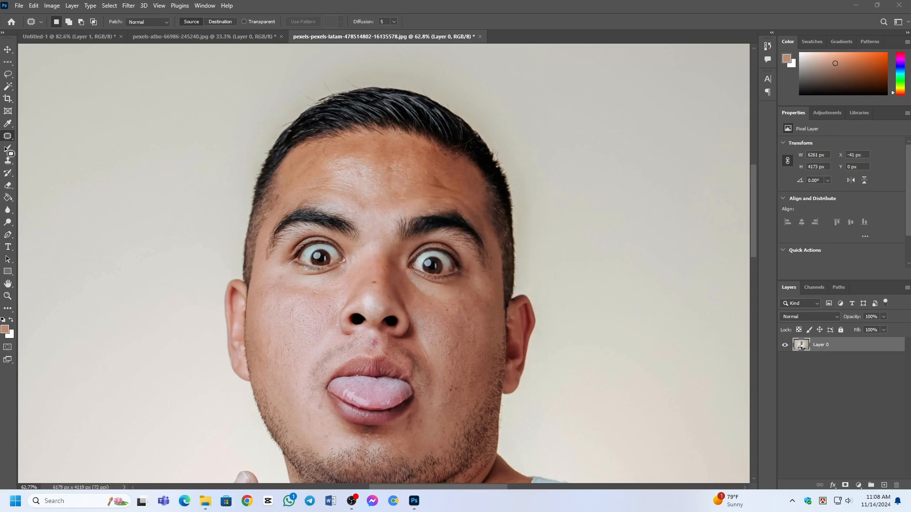
right_click(10, 140)
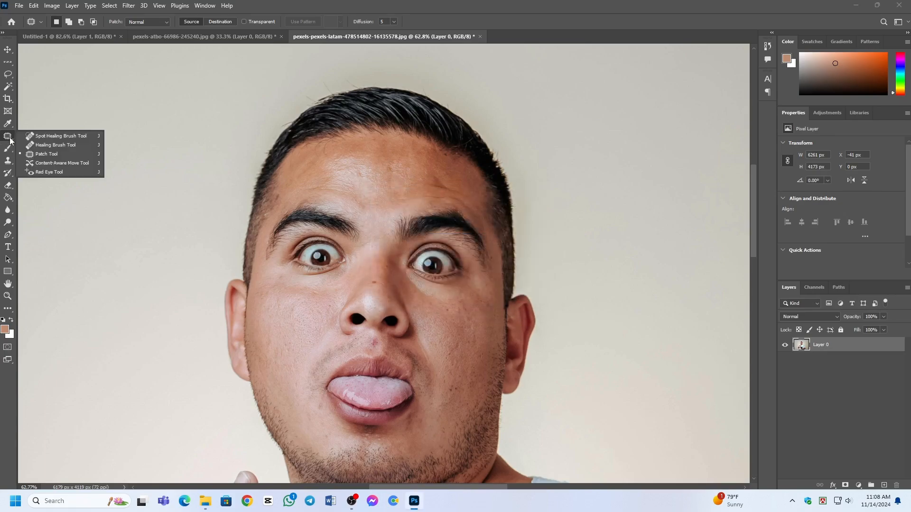
left_click(43, 137)
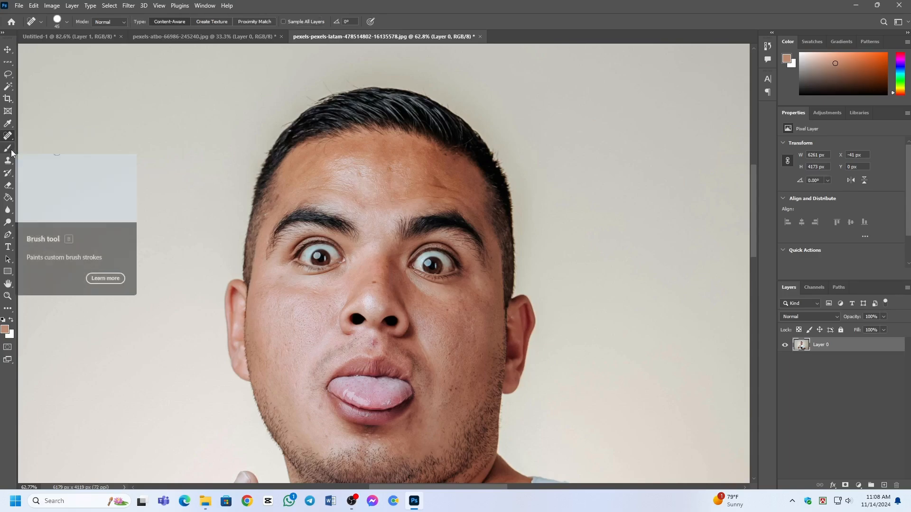
Paint a soft 1000 px Brush stroke in the sampled skin tone from the forehead out across the background.
left_click(11, 150)
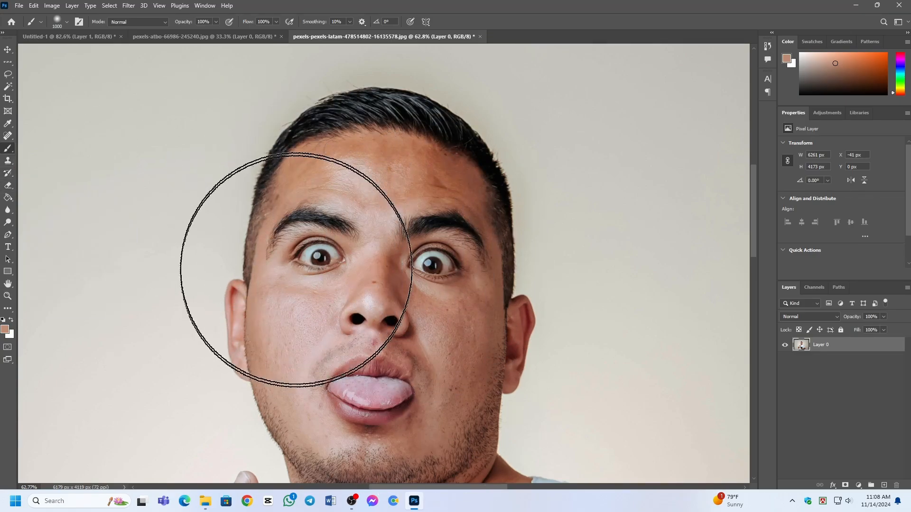
left_click_drag(359, 214, 170, 170)
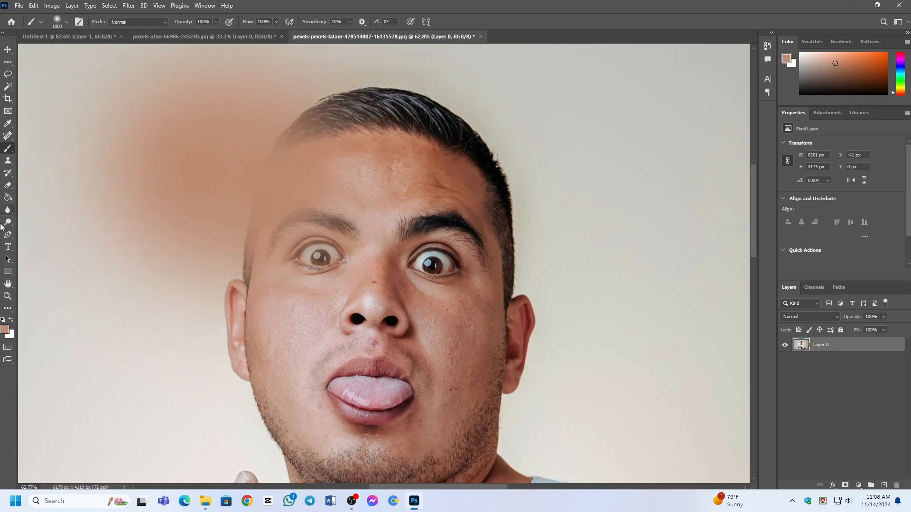
key("o")
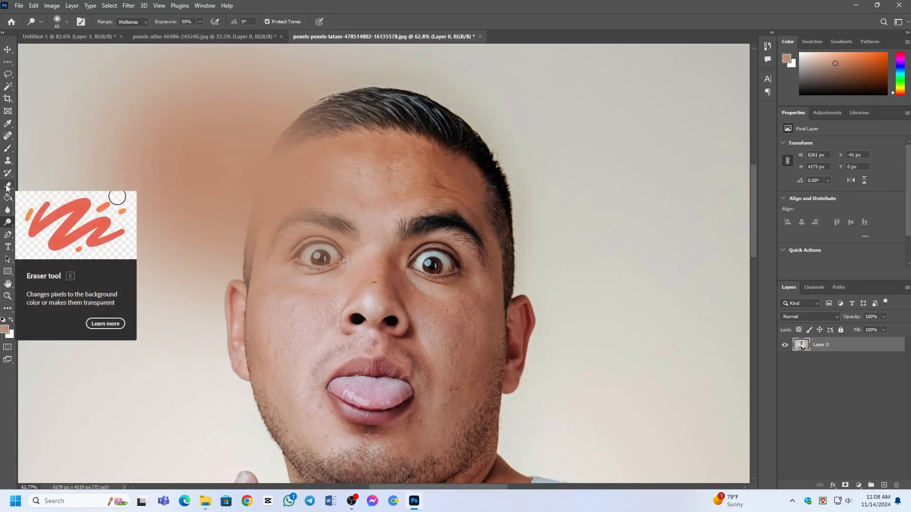
Erase most of the man's face and hair to transparency using the Eraser enlarged to 200 px.
left_click(7, 186)
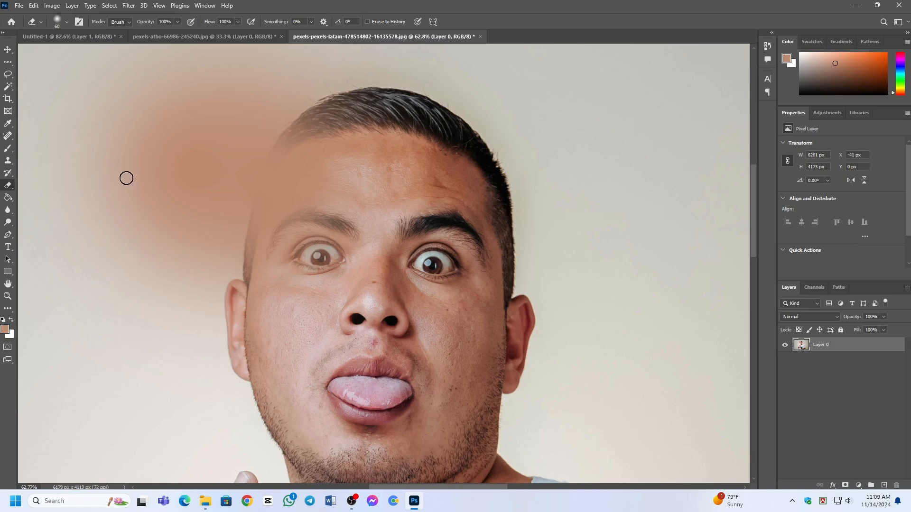
scroll(174, 157, "down", 3)
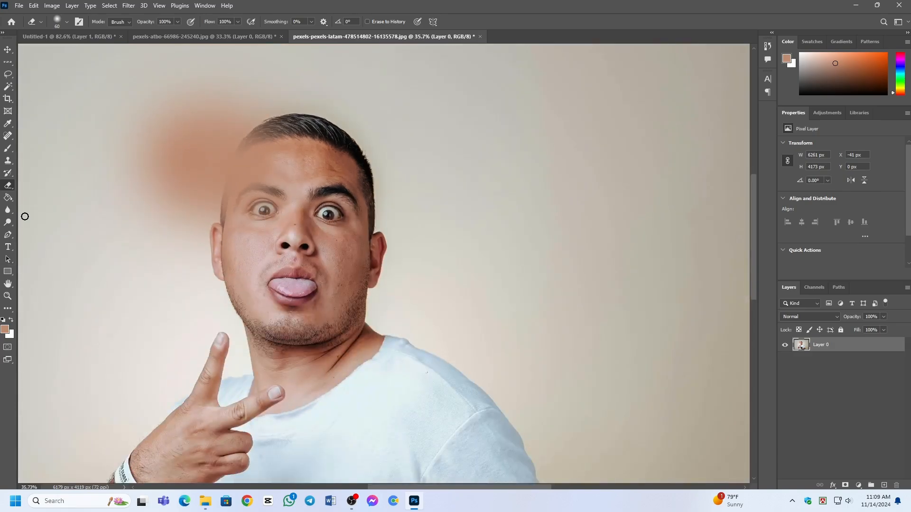
key("bracketright")
key("bracketright")
key("bracketright")
key("bracketright")
mouse_move(185, 147)
left_mouse_down()
mouse_move(221, 273)
mouse_move(230, 177)
mouse_move(287, 132)
mouse_move(349, 291)
mouse_move(301, 252)
mouse_move(331, 156)
mouse_move(234, 163)
left_mouse_up()
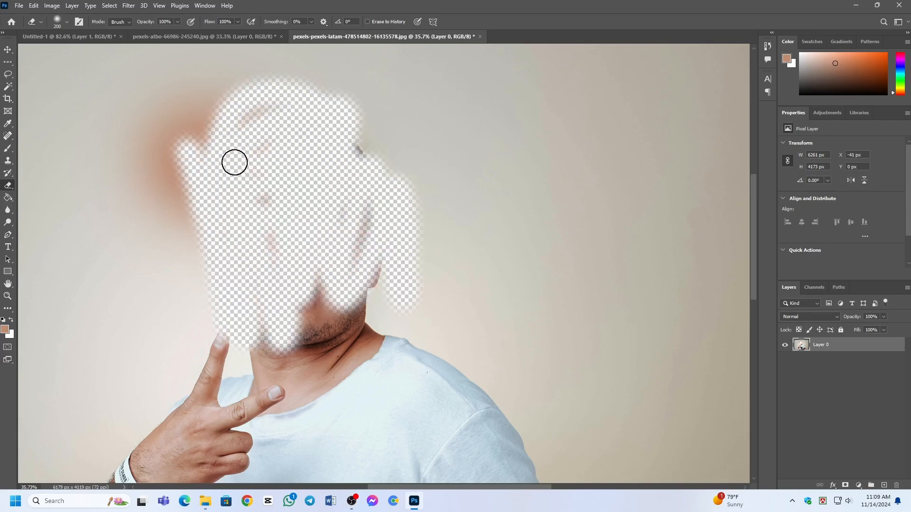
Check the available eraser variants, and undo the eraser and brush strokes on the portrait.
right_click(12, 188)
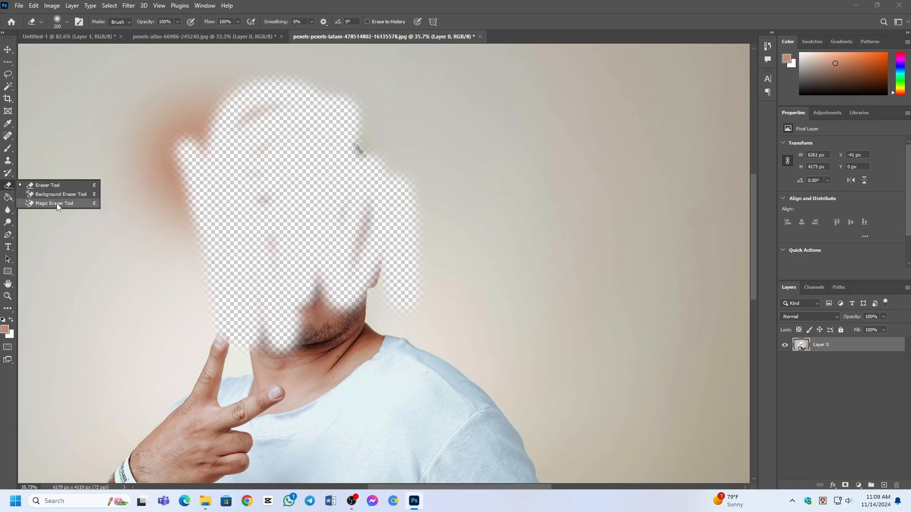
left_click(8, 187)
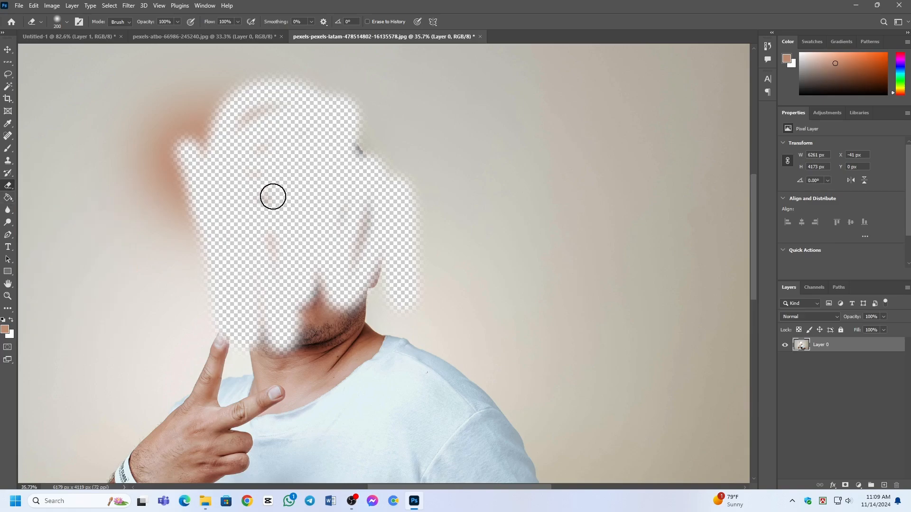
key("ctrl+z")
key("ctrl+z")
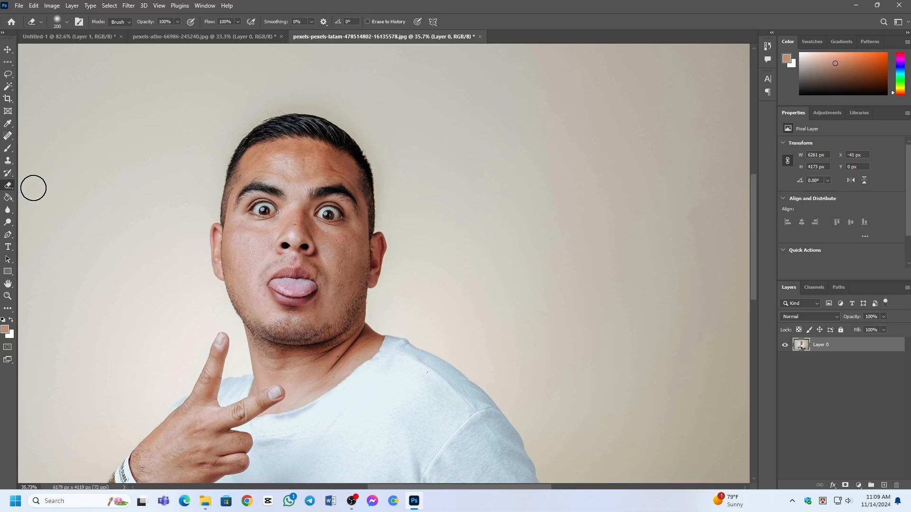
Add a new layer and draw a rectangular selection about 650 × 815 px on the background beside the man's head.
left_click(11, 201)
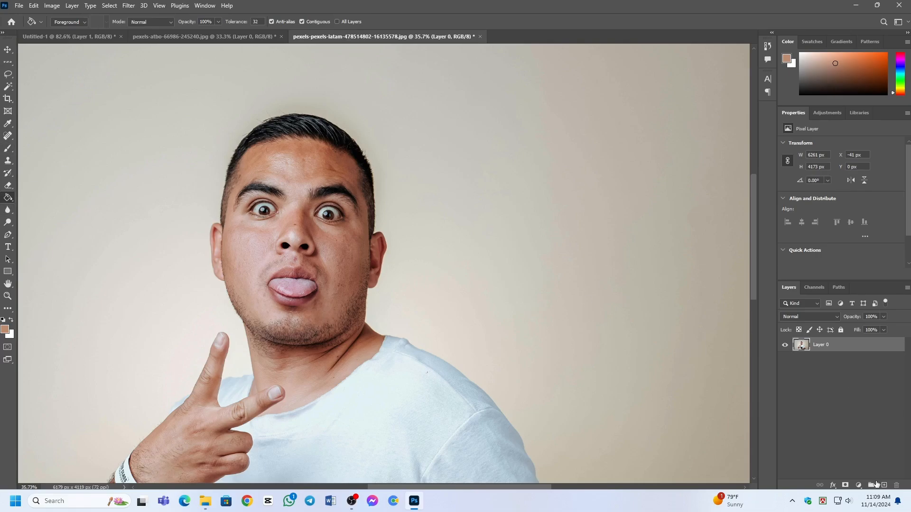
left_click(884, 486)
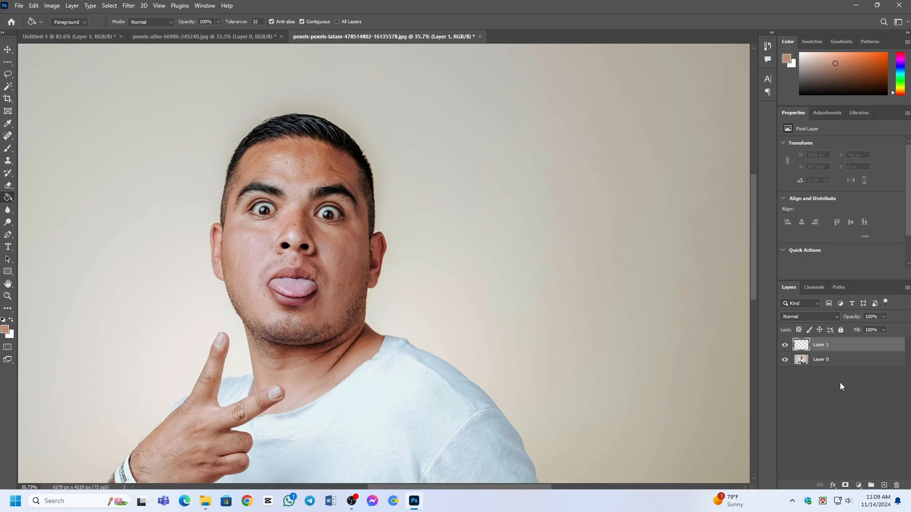
right_click(7, 75)
right_click(7, 62)
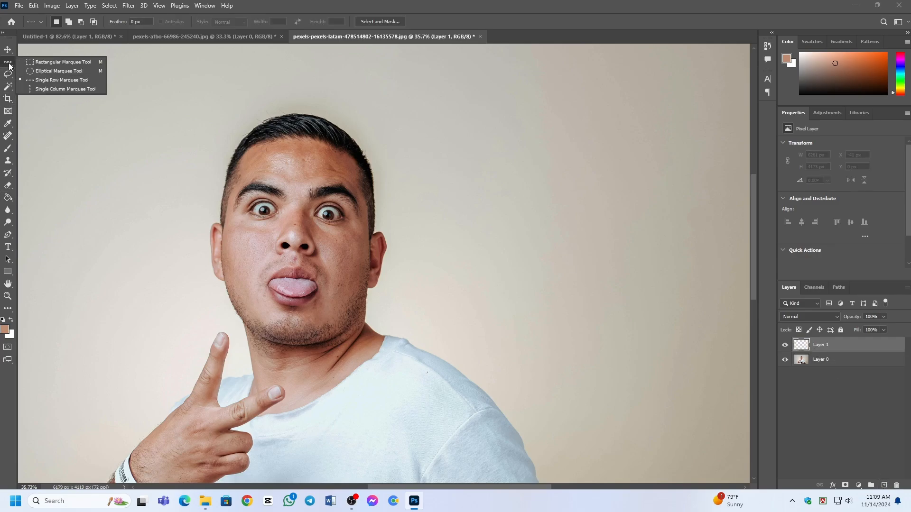
left_click(33, 61)
left_click_drag(474, 150, 584, 287)
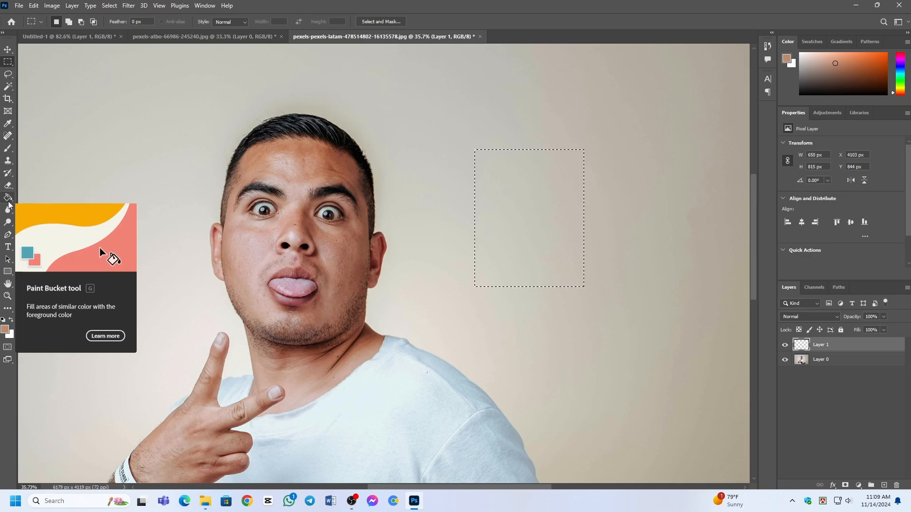
Set the foreground colour to skin tone b87f6e sampled beside the man's eye, fill the rectangular selection with the Paint Bucket, and deselect.
left_click(5, 329)
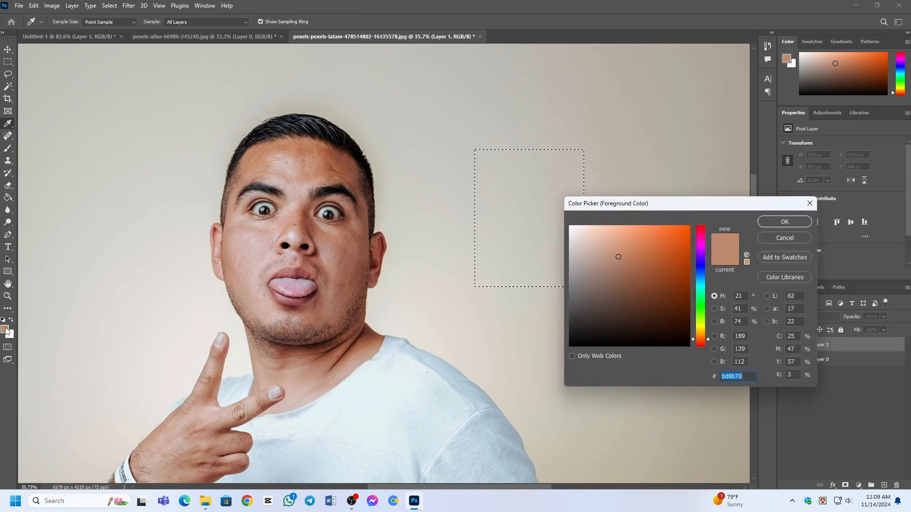
left_click(338, 263)
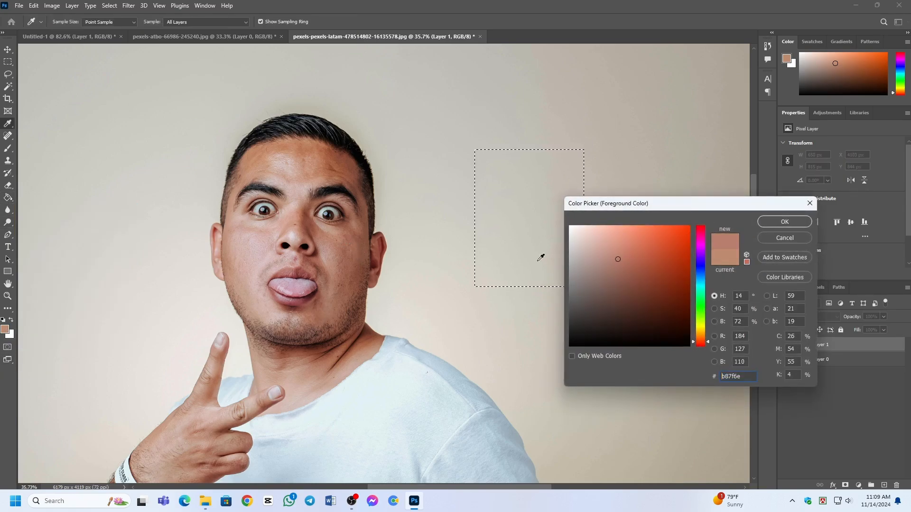
left_click(785, 222)
key("g")
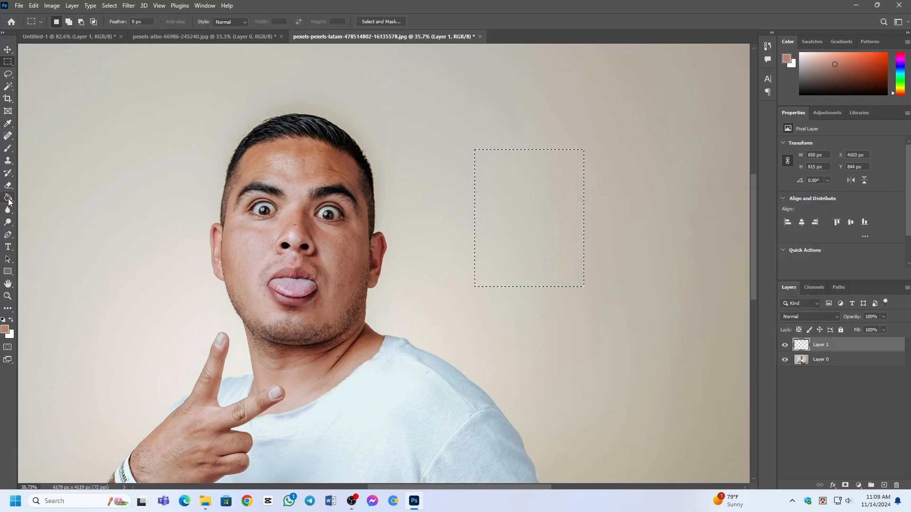
left_click(565, 198)
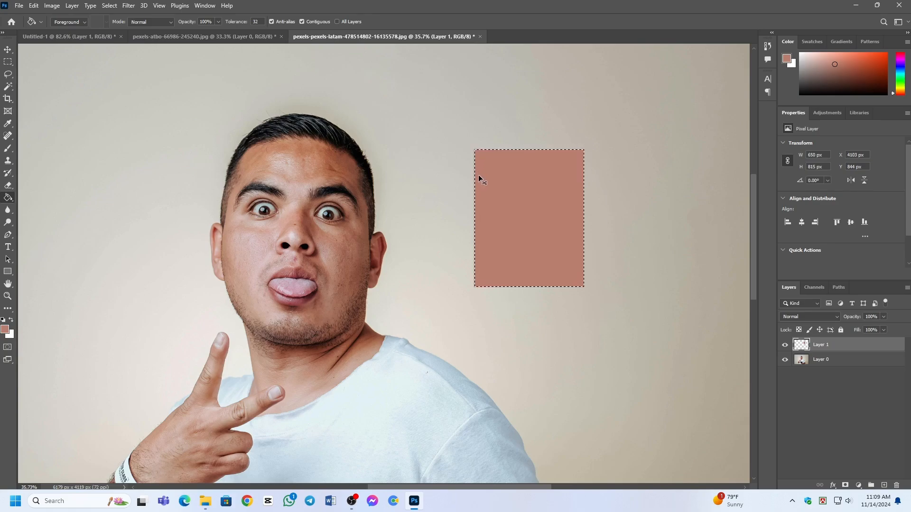
key("ctrl+d")
Fill the whole new layer with the foreground colour using the Paint Bucket, and delete that layer.
left_click(617, 325)
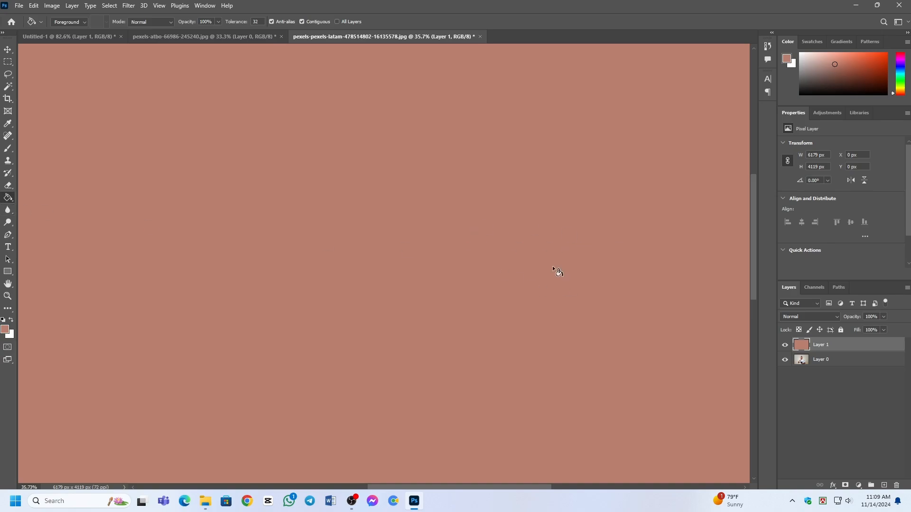
scroll(527, 254, "down", 5)
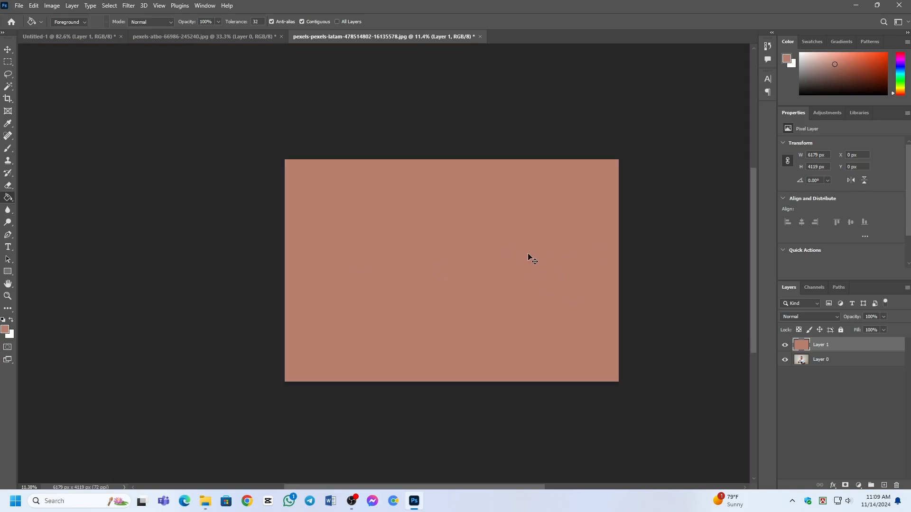
key("Delete")
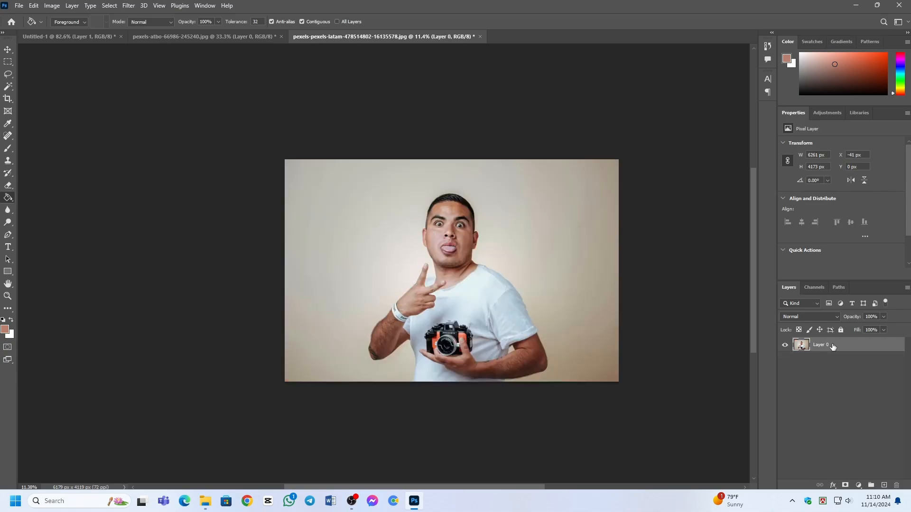
Blur the area around one of the man's eyes using the Blur tool with a 133 px brush.
left_click(8, 213)
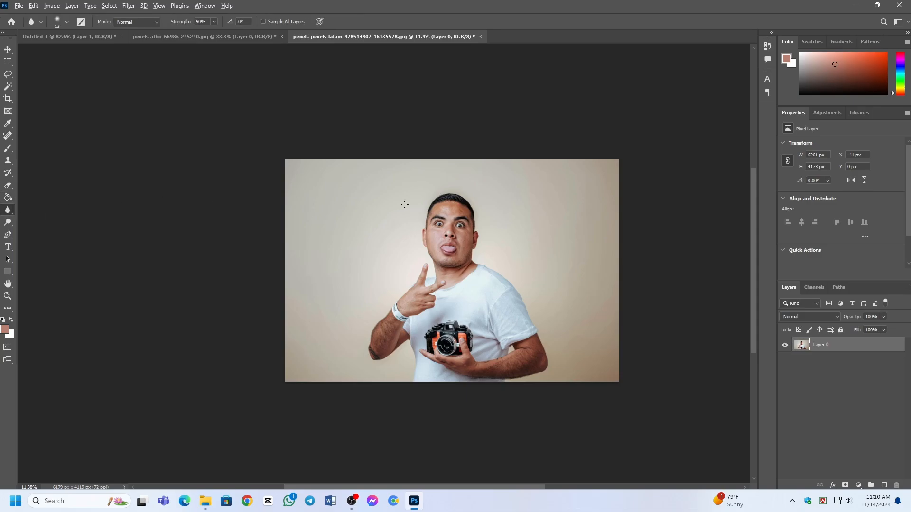
scroll(455, 218, "up", 3)
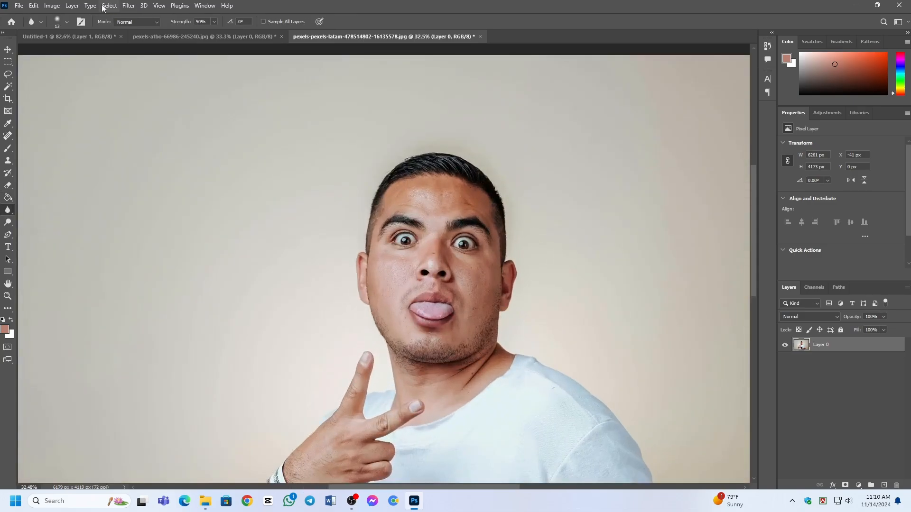
left_click(67, 22)
left_click(84, 50)
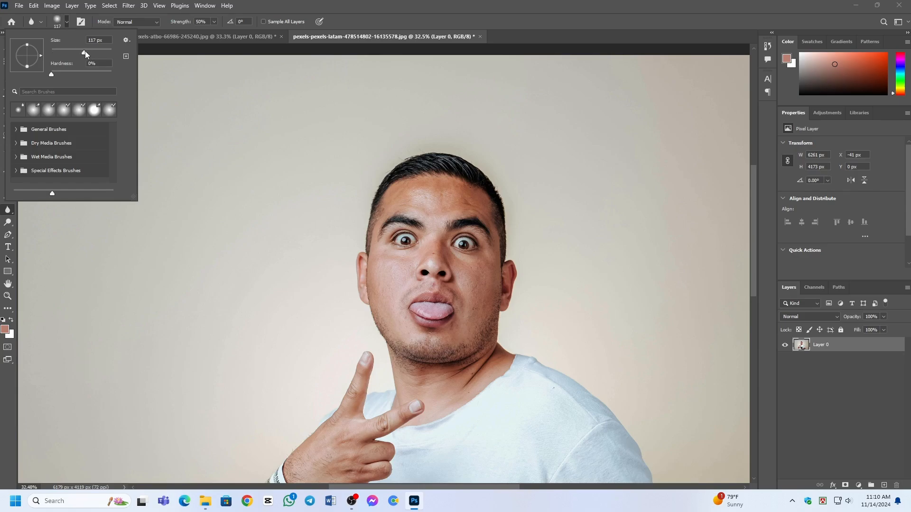
left_click(310, 4)
mouse_move(385, 256)
left_mouse_down()
mouse_move(420, 225)
mouse_move(391, 253)
mouse_move(412, 235)
mouse_move(398, 226)
mouse_move(391, 262)
mouse_move(418, 222)
mouse_move(383, 243)
left_mouse_up()
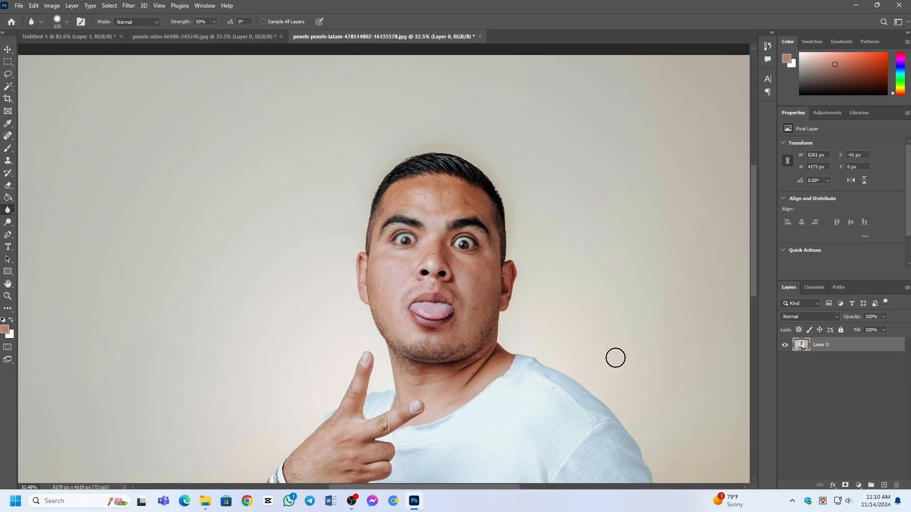
Lighten the skin on one side of the man's face, from temple to jaw, using the Dodge tool with a 200 px brush.
left_click(8, 224)
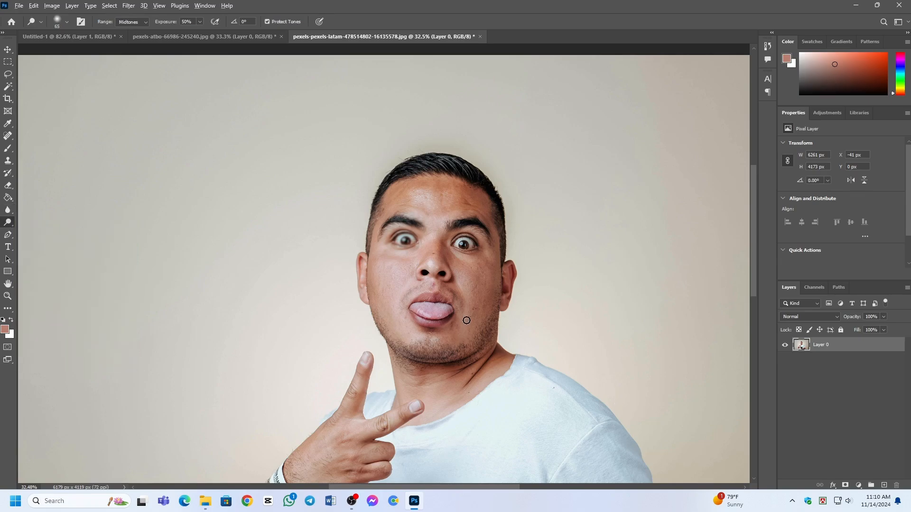
scroll(466, 321, "up", 3)
scroll(433, 282, "down", 3)
scroll(450, 295, "up", 3)
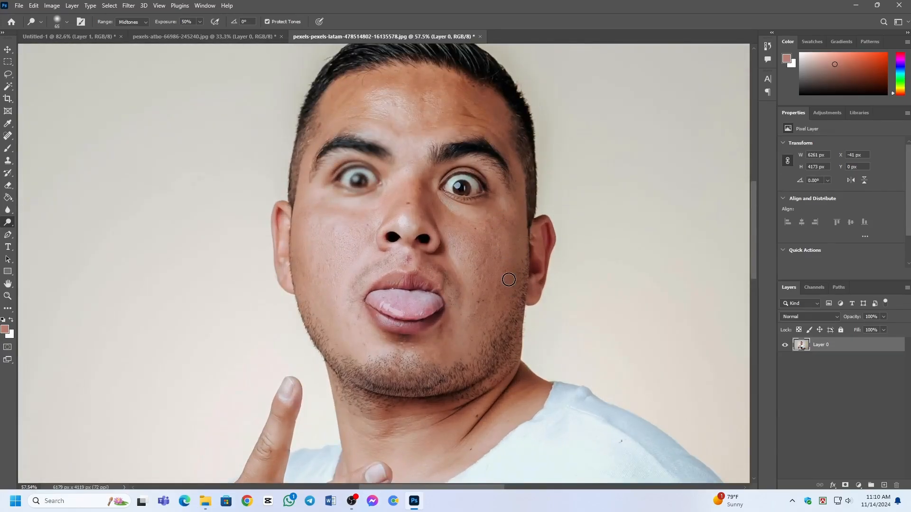
key("bracketright")
key("bracketright")
key("bracketright")
key("bracketright")
key("bracketright")
key("bracketright")
key("bracketright")
mouse_move(506, 232)
left_mouse_down()
mouse_move(505, 324)
mouse_move(486, 285)
left_mouse_up()
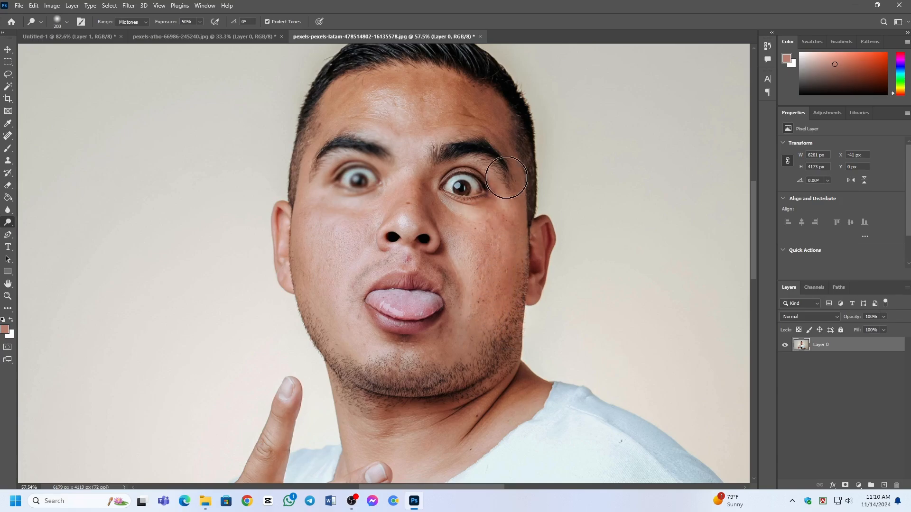
mouse_move(507, 177)
left_mouse_down()
mouse_move(496, 121)
mouse_move(507, 171)
mouse_move(404, 82)
mouse_move(436, 95)
mouse_move(404, 101)
mouse_move(495, 222)
mouse_move(476, 331)
mouse_move(475, 418)
left_mouse_up()
scroll(476, 418, "down", 1)
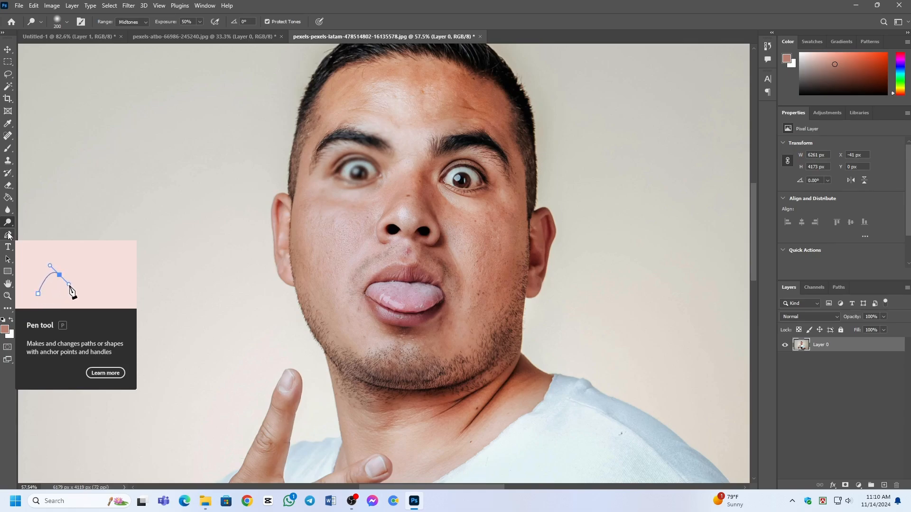
Trace a Pen tool path from the man's neck up along his jaw to the ear, and undo the last curved segment.
left_click(8, 236)
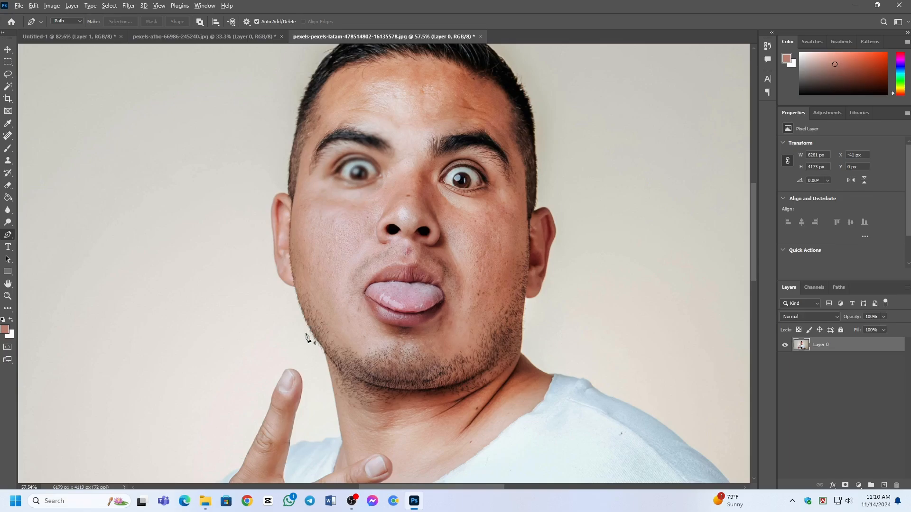
scroll(325, 375, "up", 2)
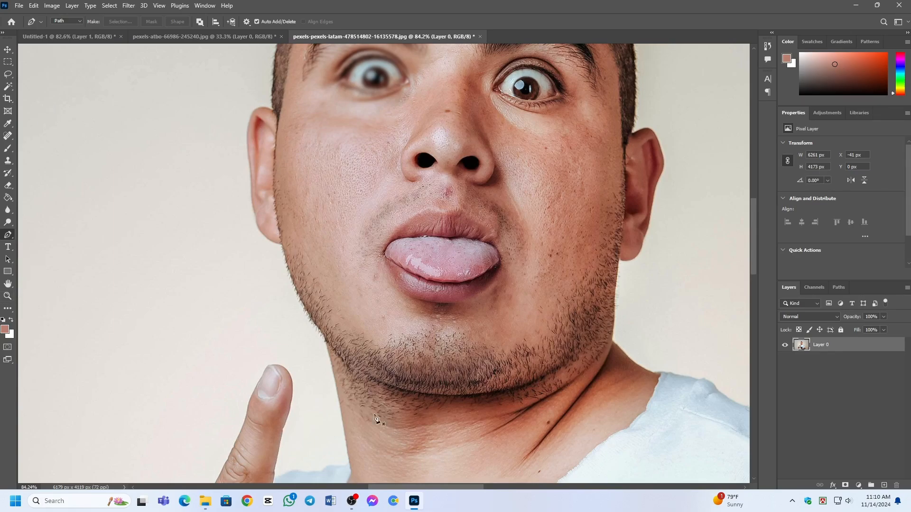
left_click(343, 423)
left_click(326, 343)
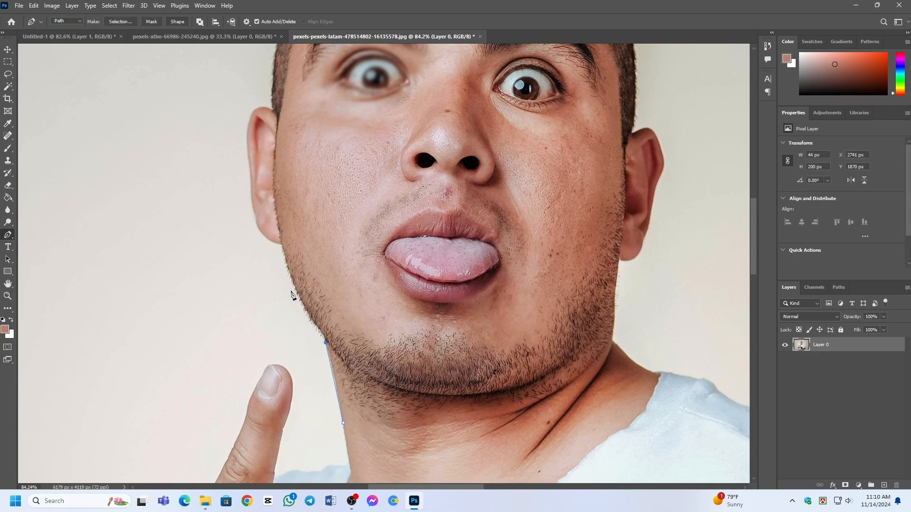
left_click(286, 263)
left_click_drag(249, 159, 255, 75)
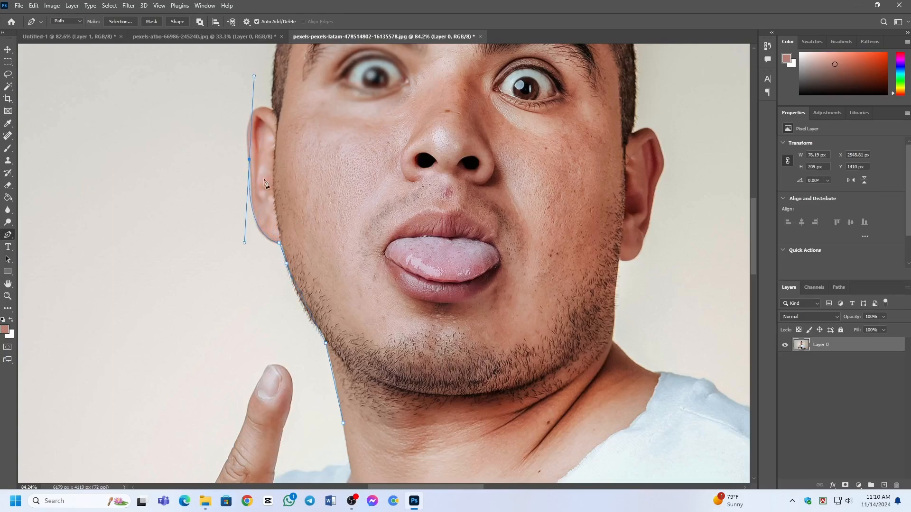
scroll(266, 183, "down", 5)
key("ctrl+z")
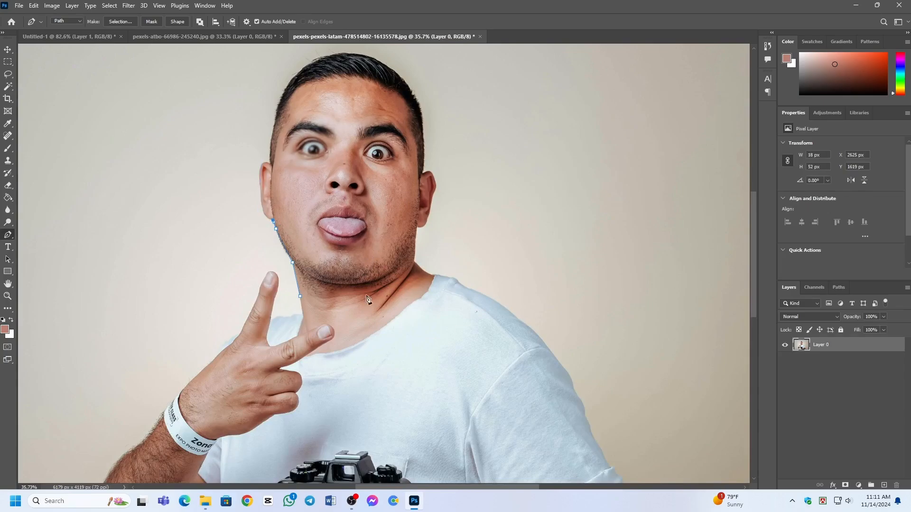
Add the horizontal text "dfasdfasf" at 60 pt on the background beside the man's blurred eye.
left_click(9, 235)
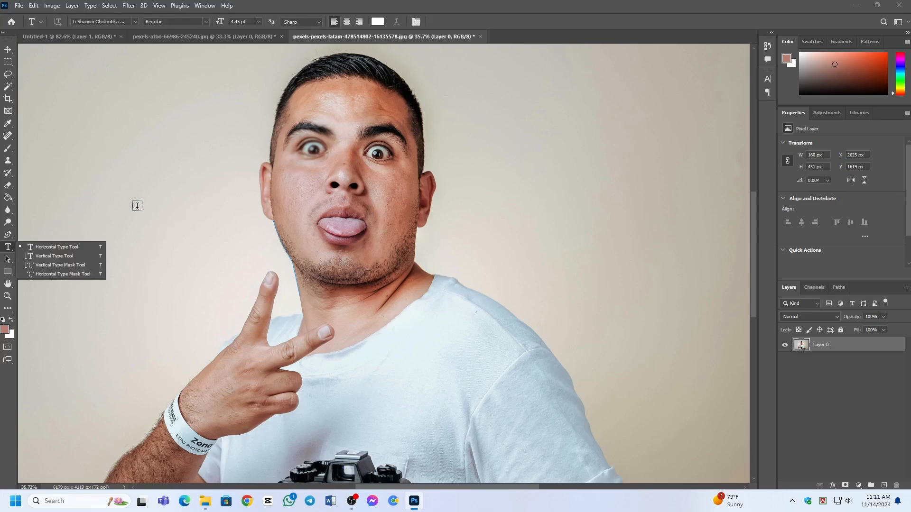
left_click(72, 170)
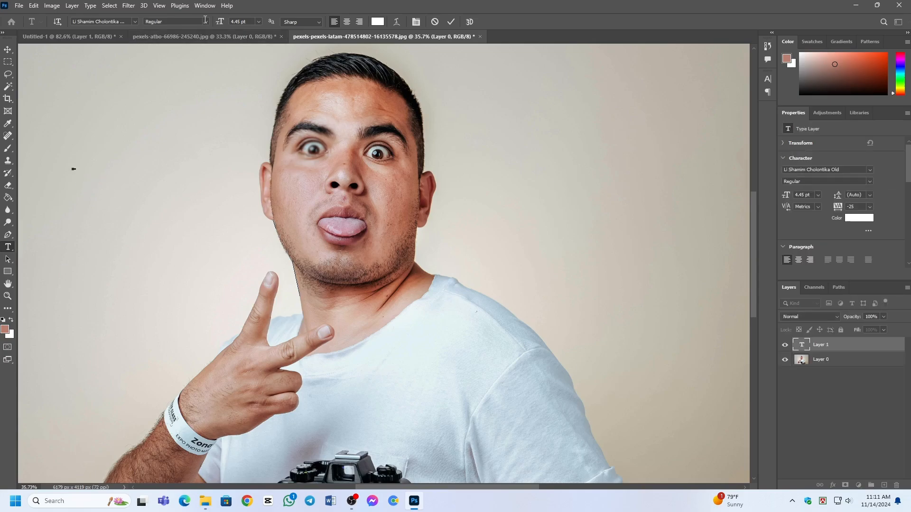
left_click(258, 22)
left_click(248, 138)
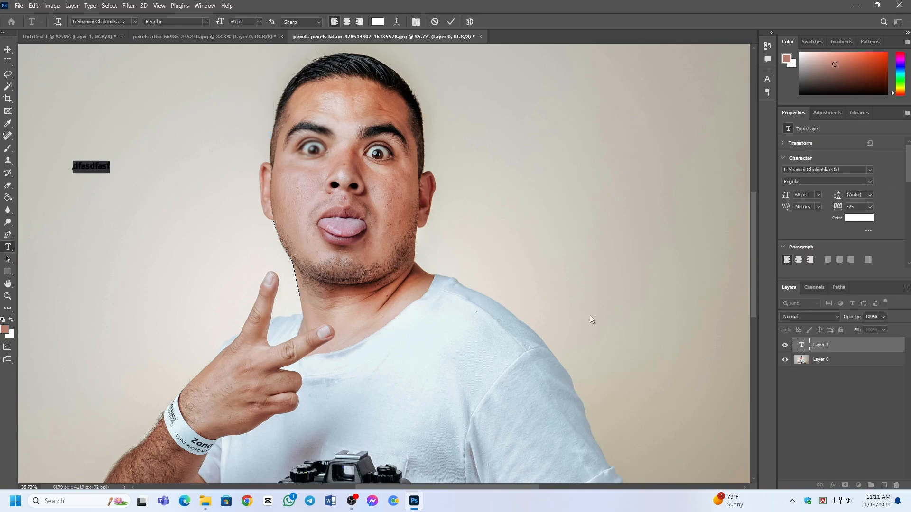
left_click(95, 169)
double_click(94, 168)
left_click(851, 346)
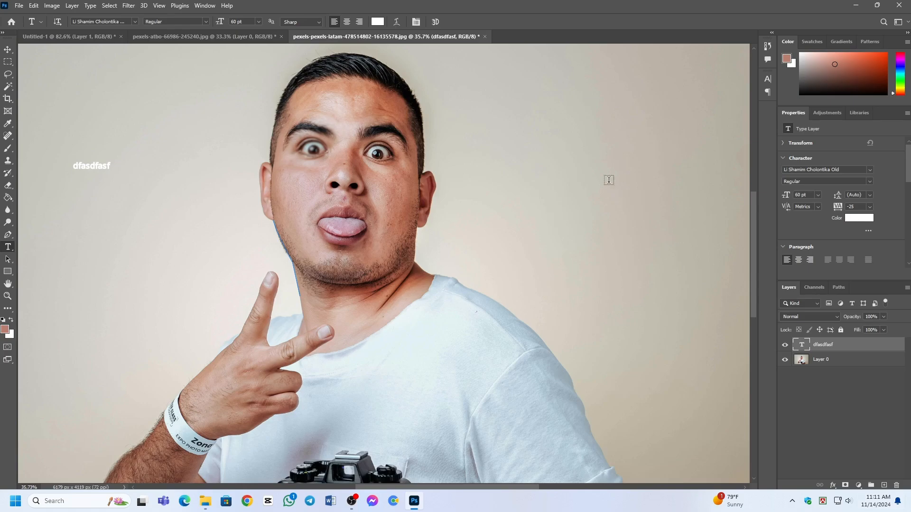
Add a second text layer reading "amar" on the opposite side of the man's head and set its size to 72 pt.
left_click(531, 172)
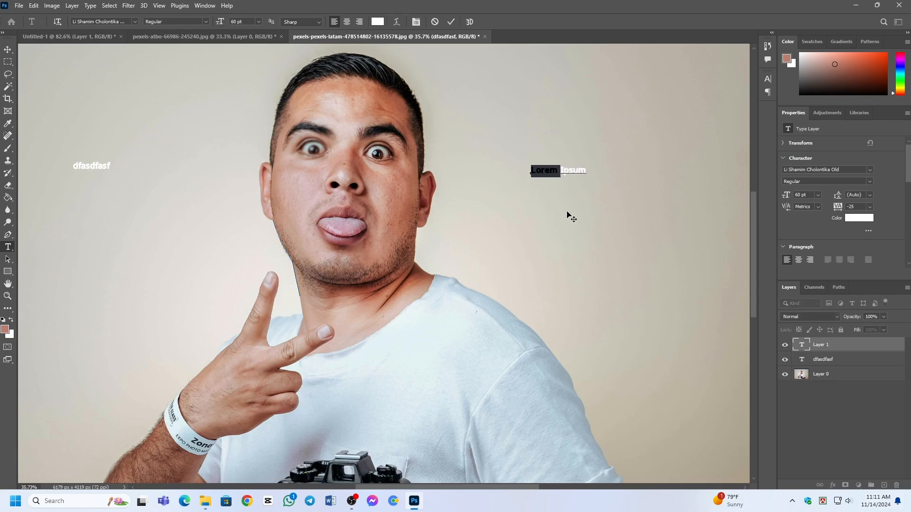
type("smar")
left_click_drag(554, 166, 630, 169)
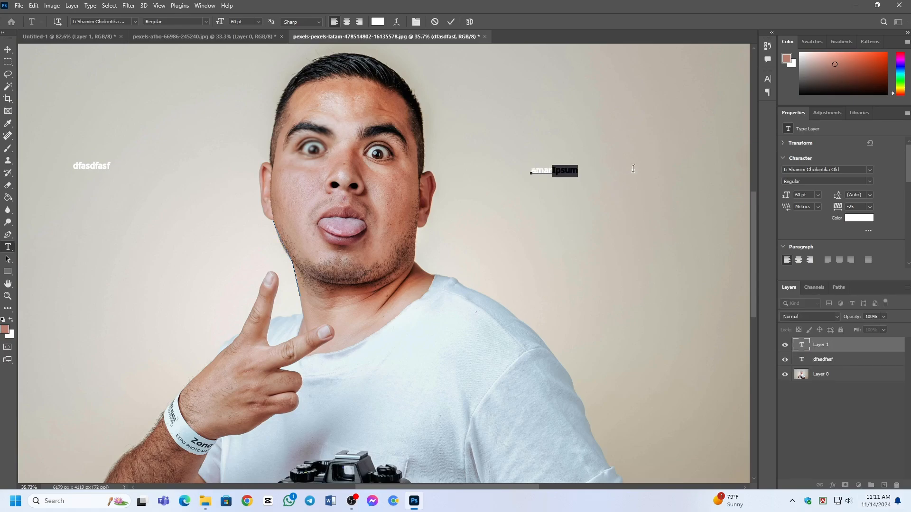
key("Delete")
double_click(549, 167)
left_click(258, 22)
left_click(245, 141)
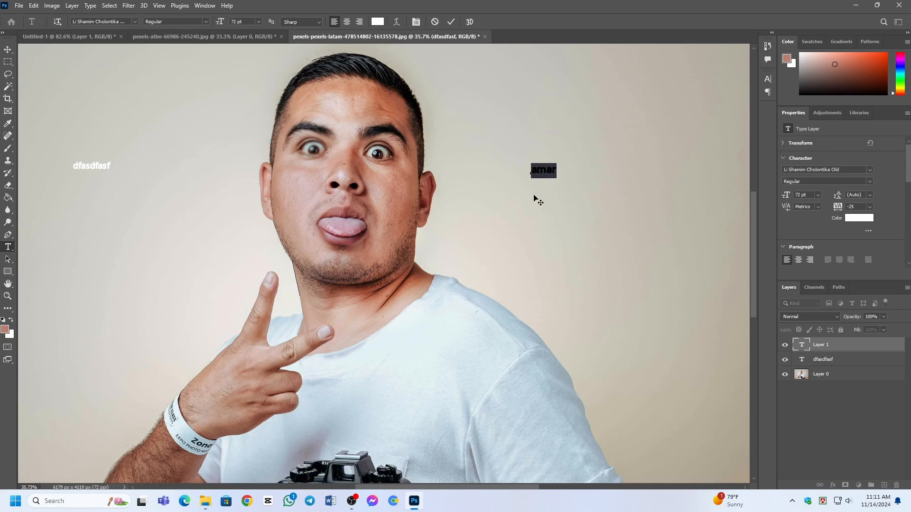
left_click(555, 172)
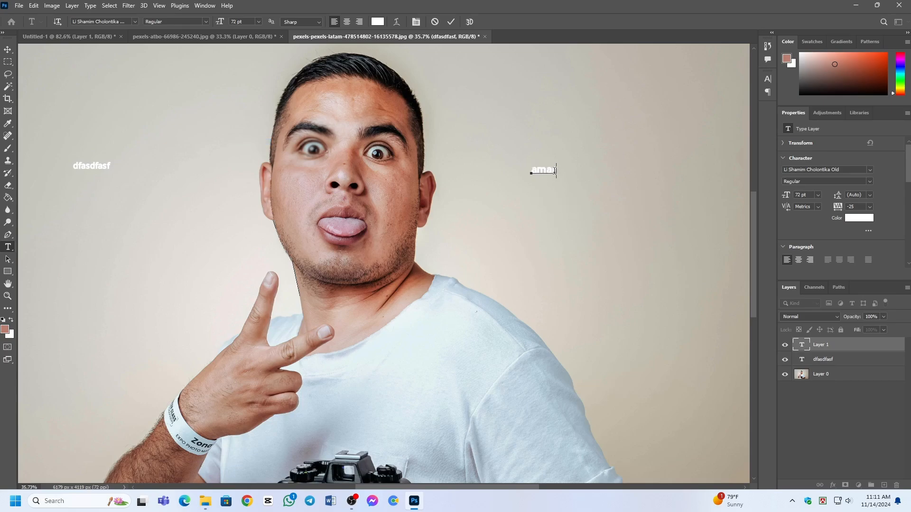
left_click(837, 345)
key("ctrl+t")
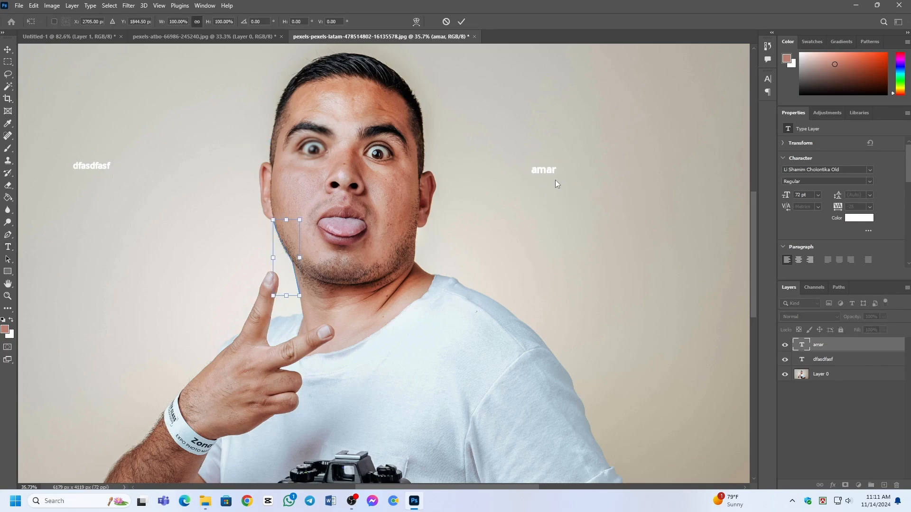
key("Escape")
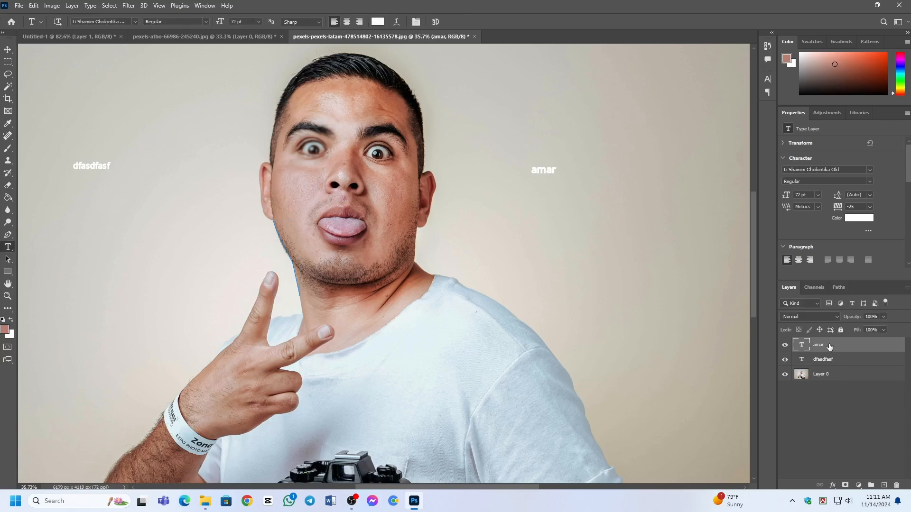
key("ctrl+t")
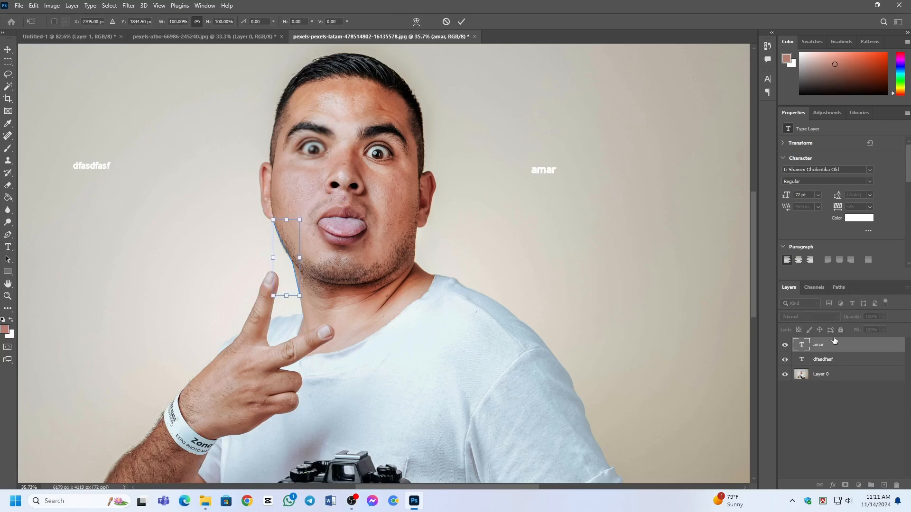
key("Escape")
Delete both text layers, leaving only the photo layer.
key("Delete")
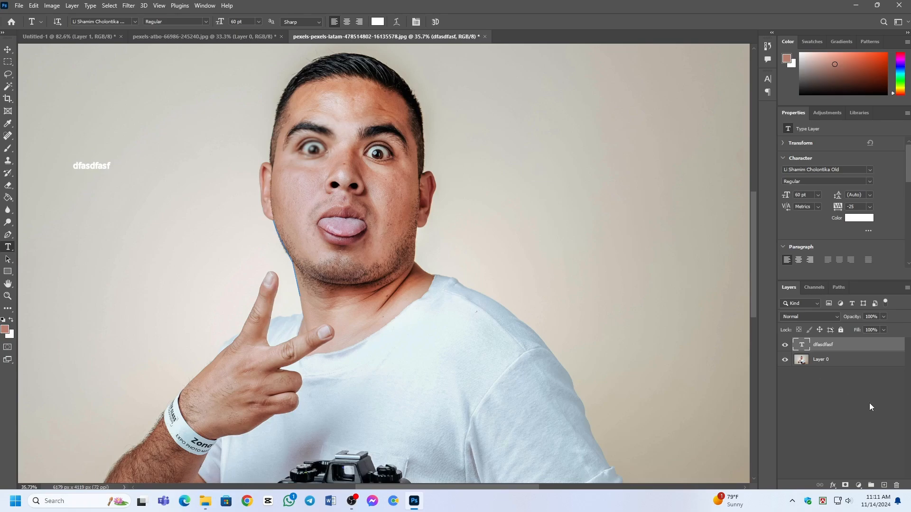
key("Delete")
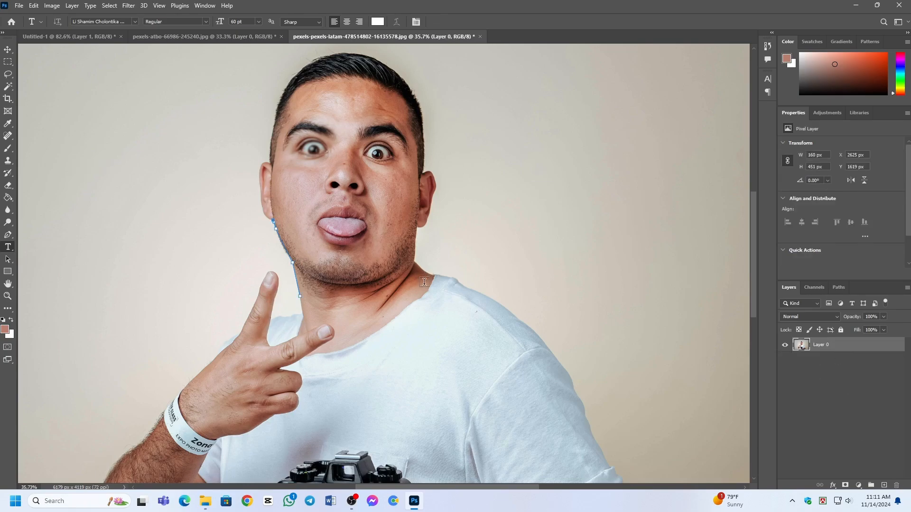
Add a new text layer reading "Amar" at 200 pt on the background beside the man's head.
left_click(526, 160)
key("BackSpace")
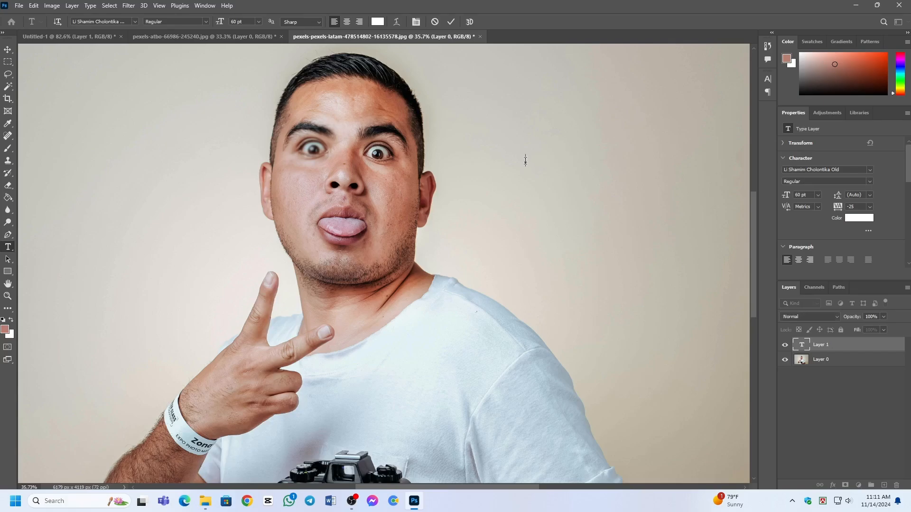
double_click(540, 153)
type("200")
key("Return")
left_click(827, 342)
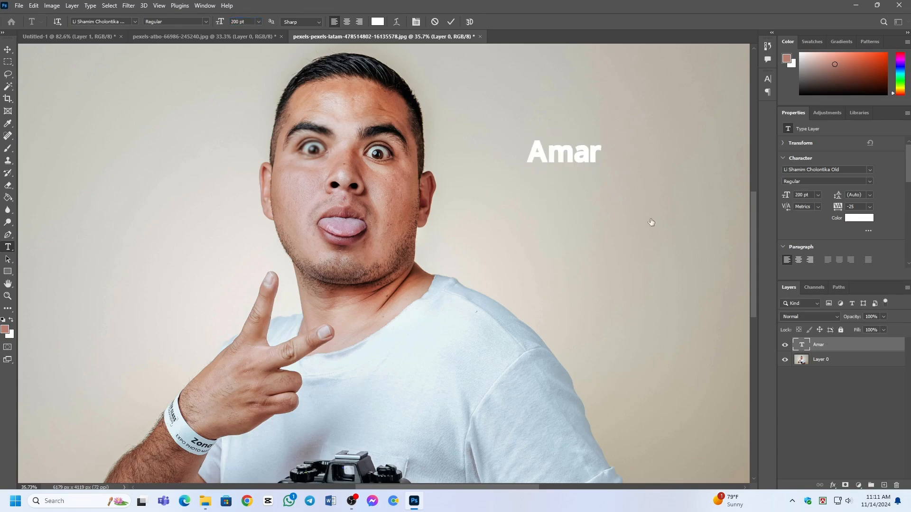
Change the colour of the whole "Amar" text to pure red and move it closer to the man's head.
key("ctrl+a")
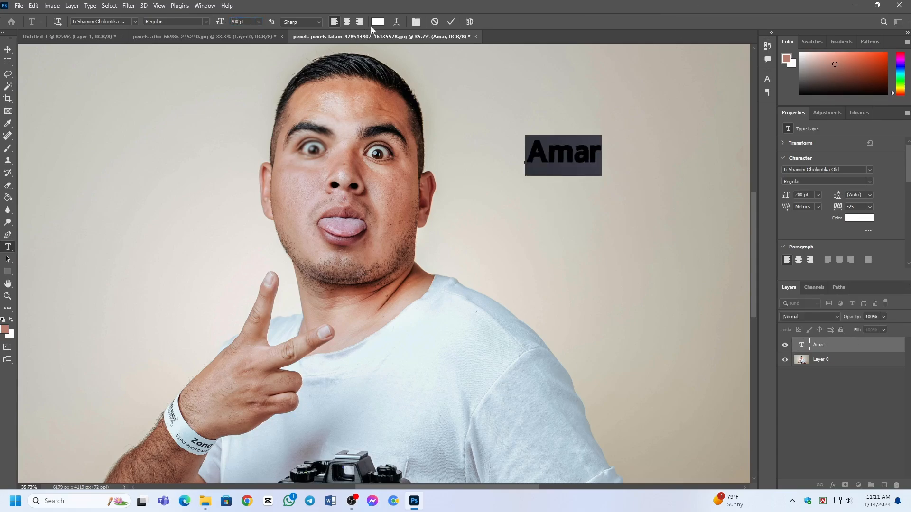
left_click(376, 21)
left_click_drag(688, 256, 691, 230)
left_click(784, 222)
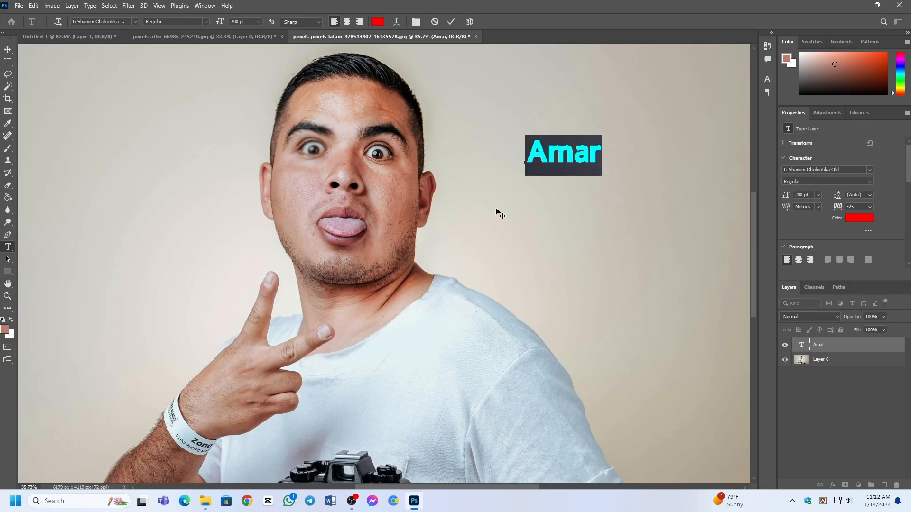
left_click_drag(530, 195, 468, 171)
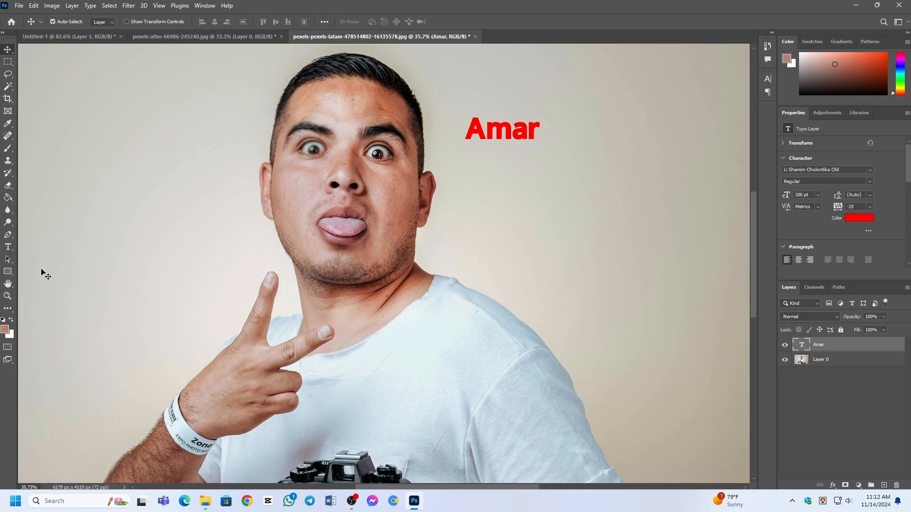
Pan around the photo with the Hand tool at several zoom levels to view the whole image.
left_click(8, 284)
left_click_drag(494, 131, 462, 193)
scroll(462, 194, "down", 2)
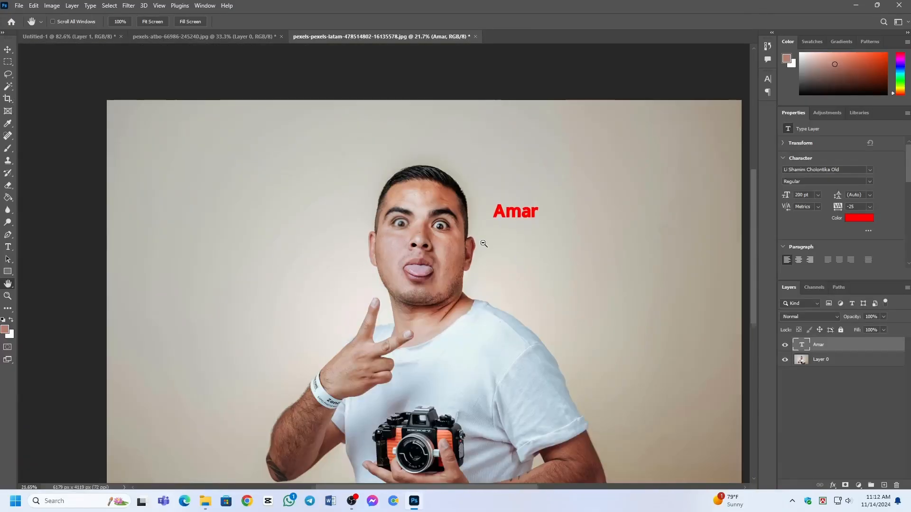
scroll(482, 240, "down", 3)
left_click_drag(459, 240, 446, 388)
scroll(348, 258, "up", 1)
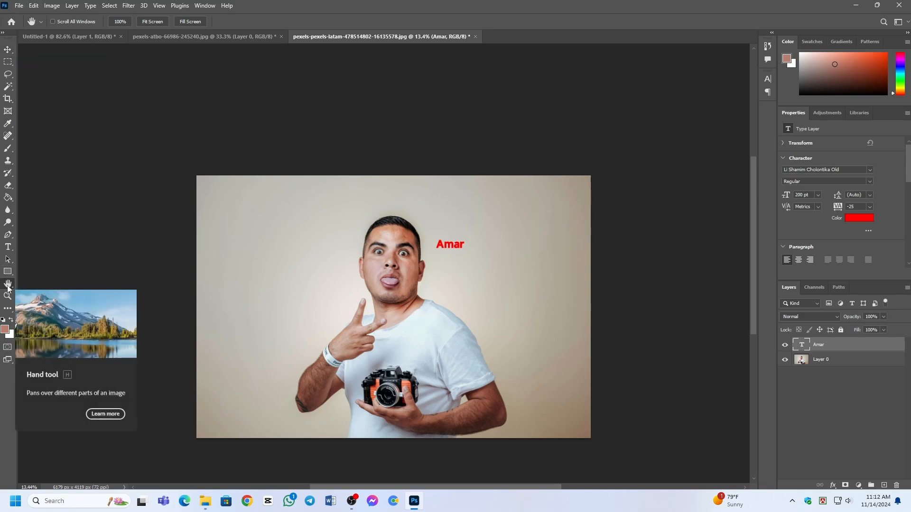
scroll(408, 332, "down", 1)
left_click_drag(390, 235, 302, 125)
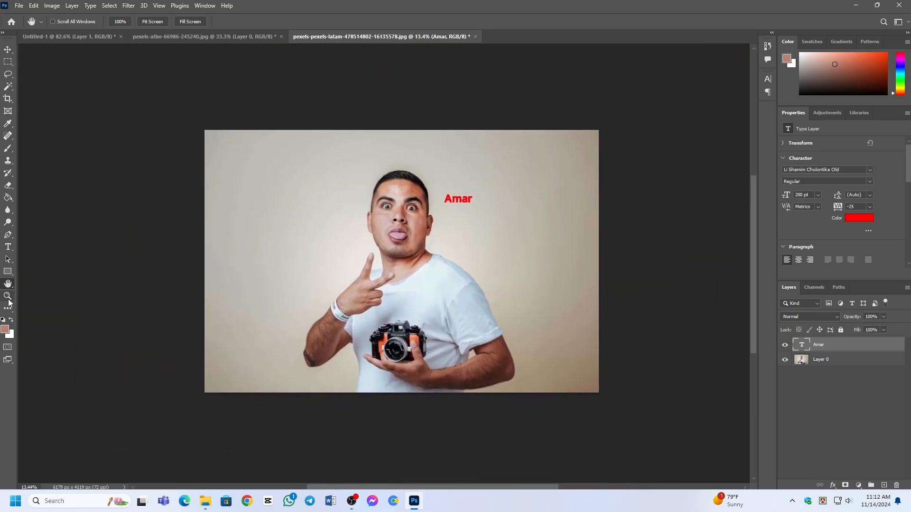
Enlarge the view of the photo with the Zoom tool and reduce it again.
left_click(8, 296)
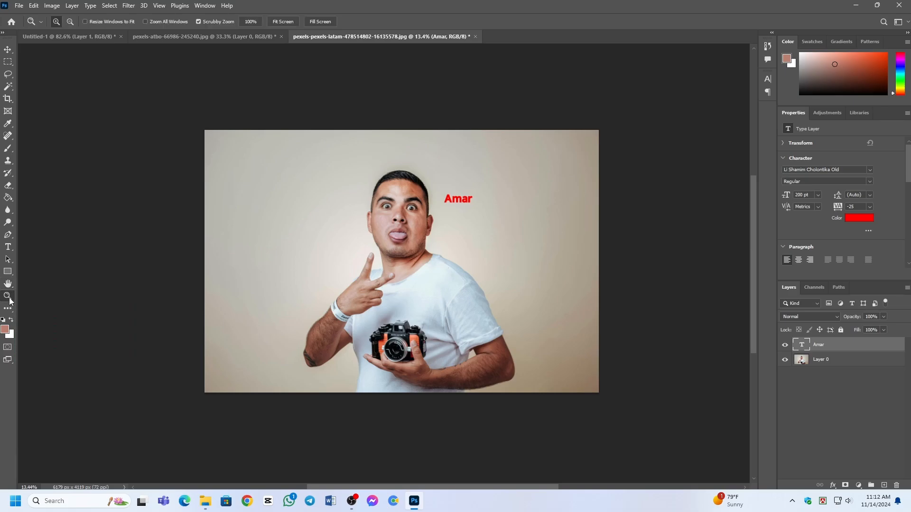
left_click_drag(329, 254, 332, 254)
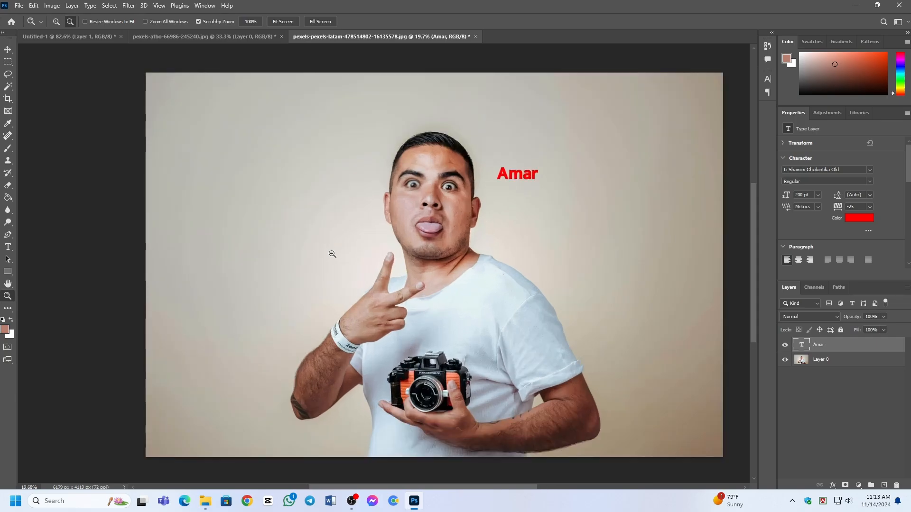
left_click(332, 254, "alt")
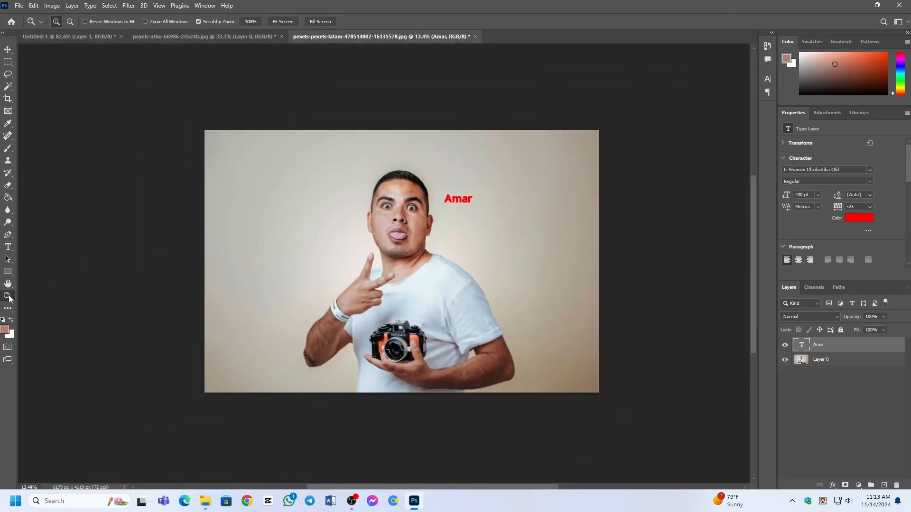
Change the foreground colour from the Color Picker to a dark, almost neutral grey.
left_click(10, 311)
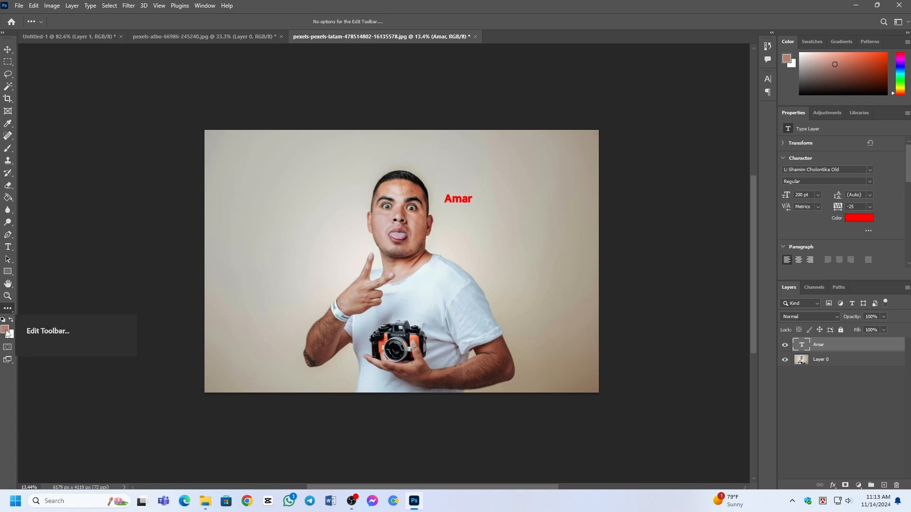
left_click(7, 328)
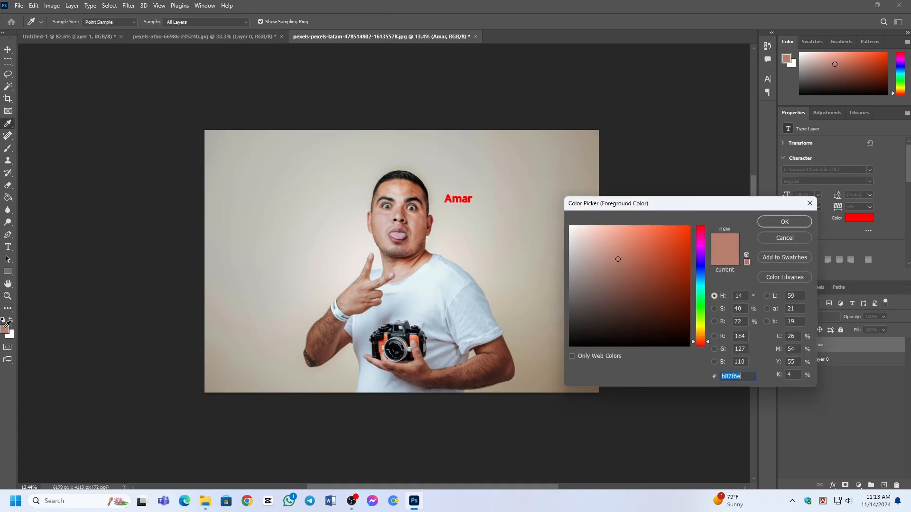
left_click_drag(638, 285, 694, 206)
mouse_move(665, 256)
left_mouse_down()
mouse_move(655, 276)
mouse_move(573, 225)
mouse_move(667, 319)
mouse_move(654, 279)
mouse_move(621, 307)
mouse_move(576, 309)
left_mouse_up()
left_click(771, 221)
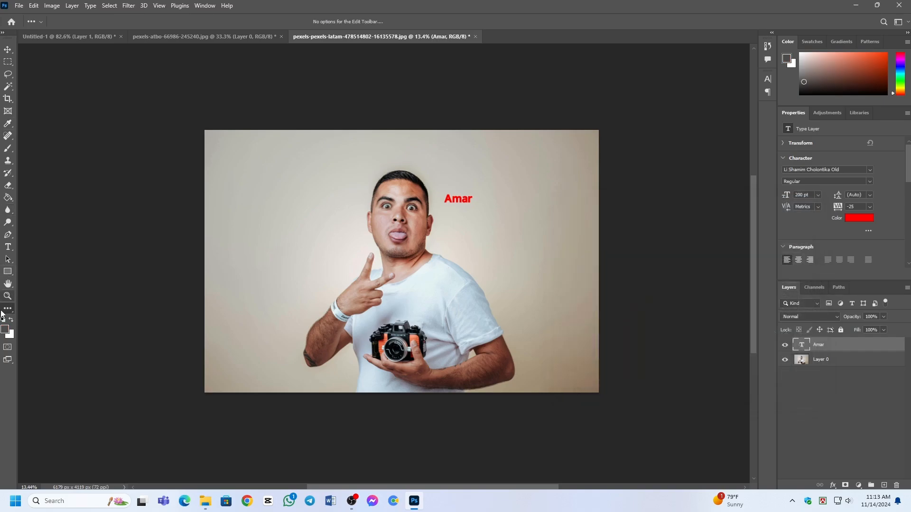
Switch Quick Mask mode on and off for the photo, and look at the background colour in its Color Picker without changing it.
left_click(7, 347)
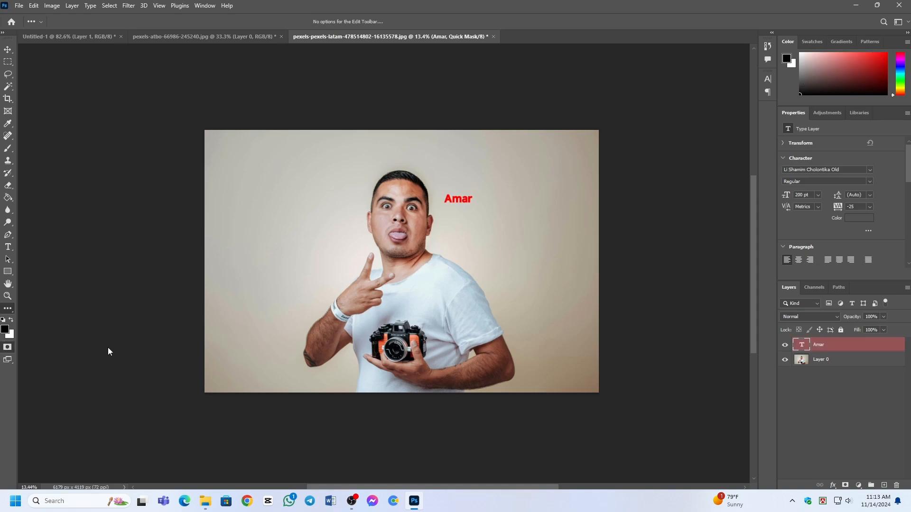
left_click(7, 349)
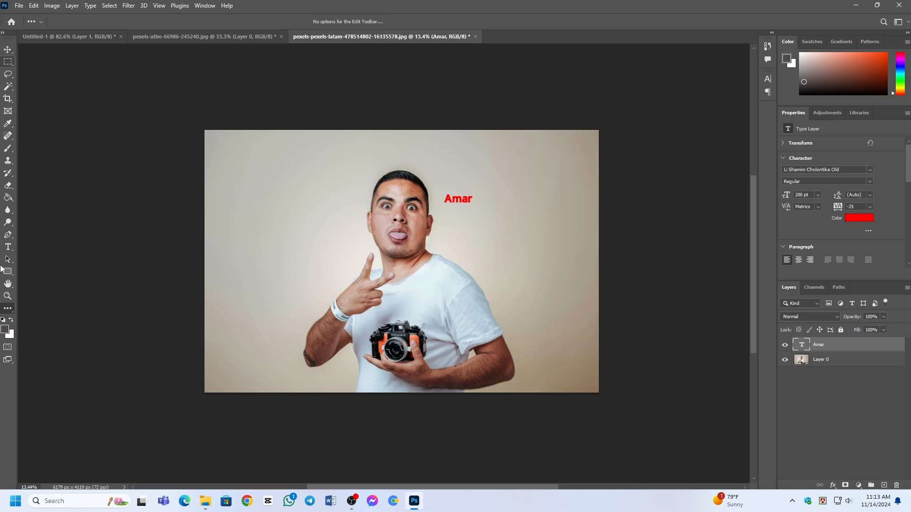
left_click(10, 335)
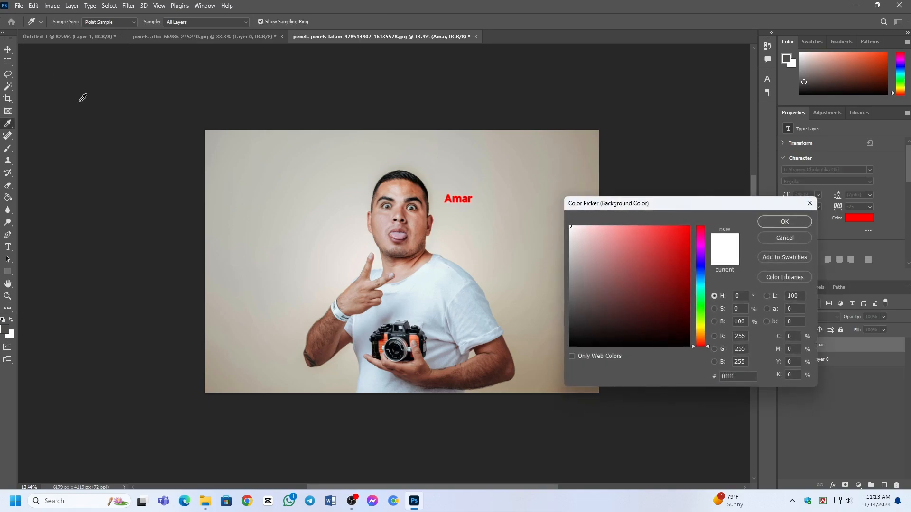
left_click(775, 237)
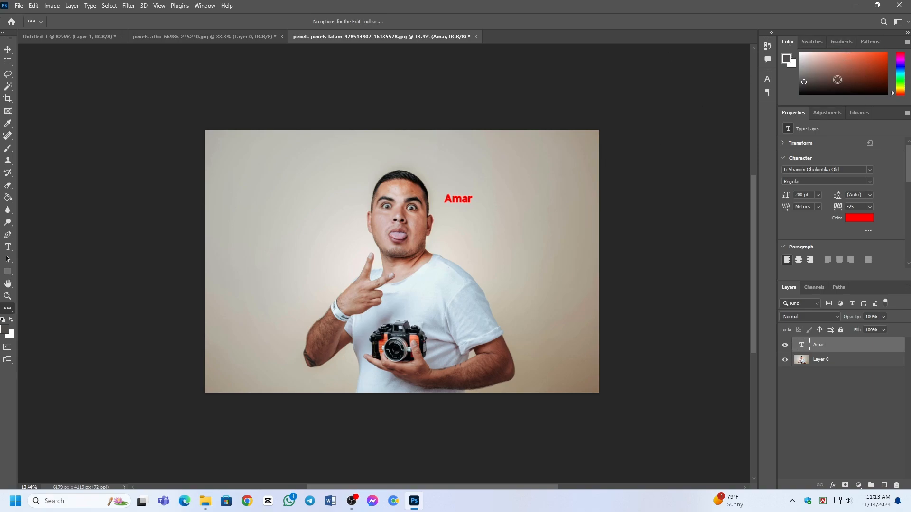
Try a pink-to-blue gradient from the Purples presets on the "Amar" text layer, and replace it with the light blue-to-violet one.
left_click(814, 43)
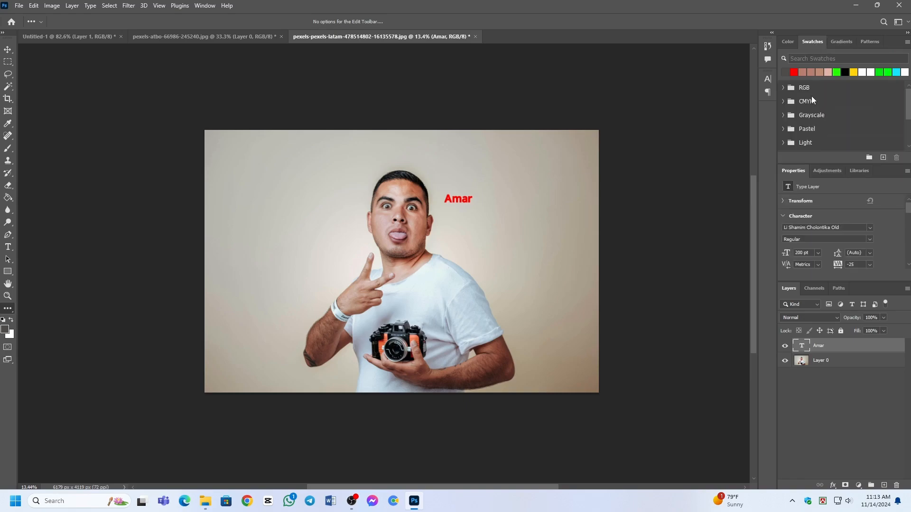
left_click(839, 43)
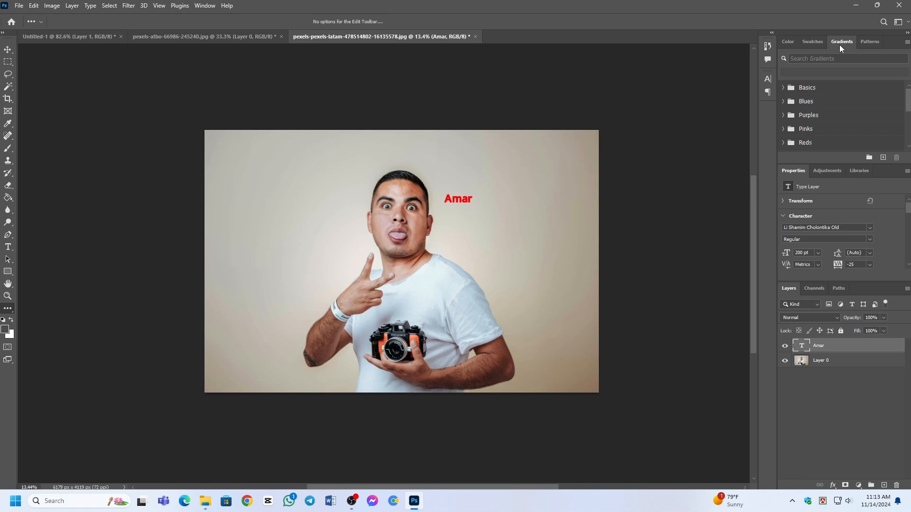
scroll(815, 125, "down", 1)
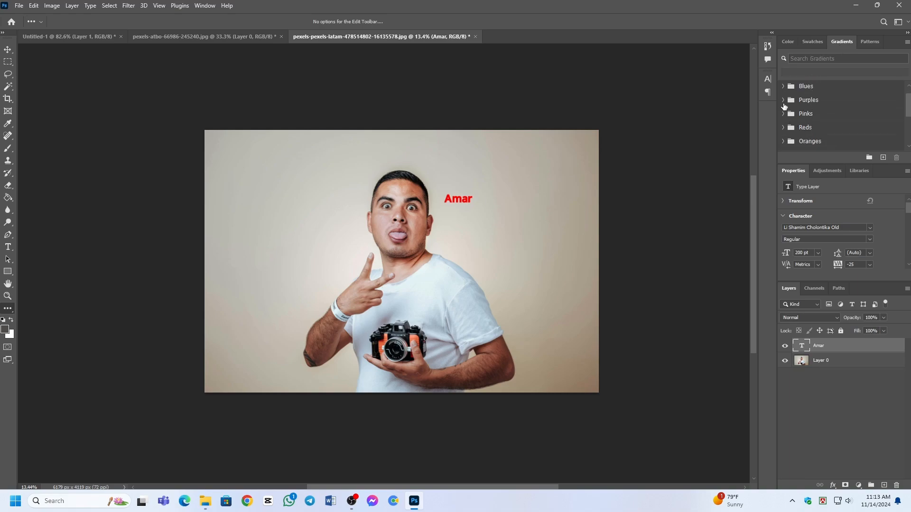
left_click(782, 99)
double_click(835, 126)
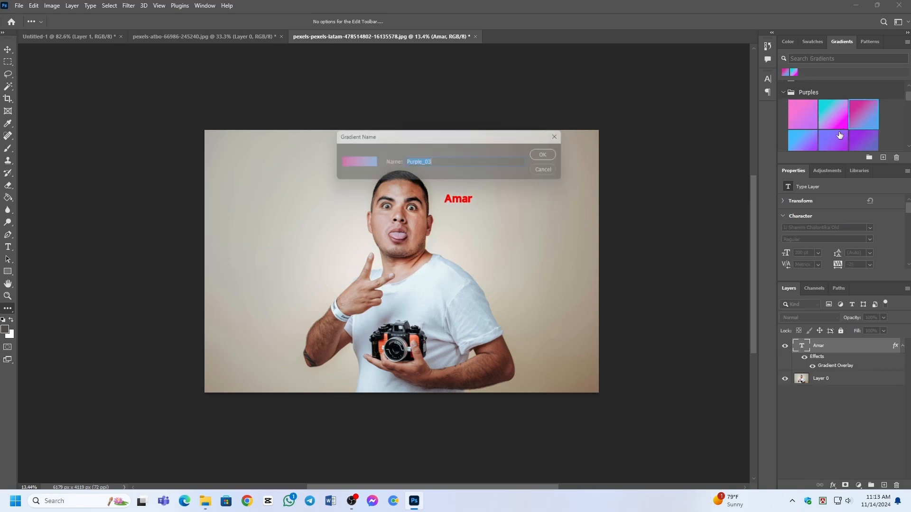
left_click(550, 172)
left_click(786, 43)
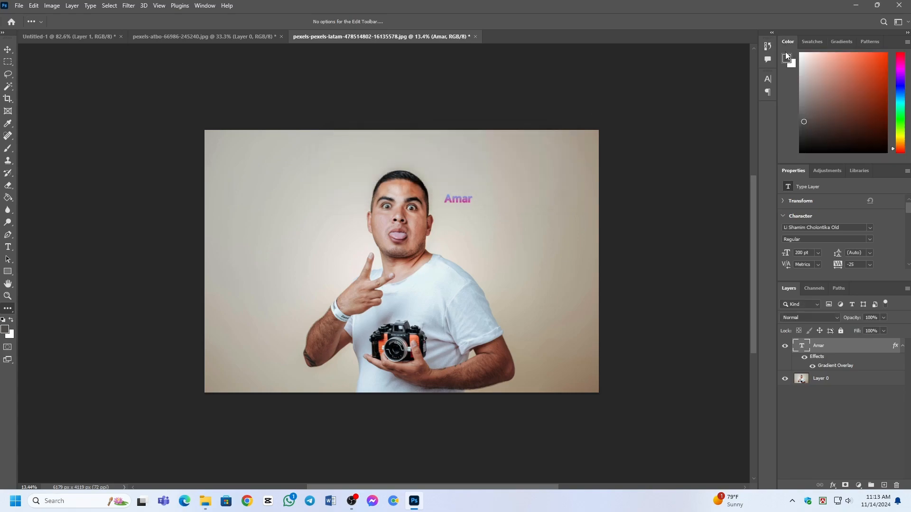
left_click(842, 42)
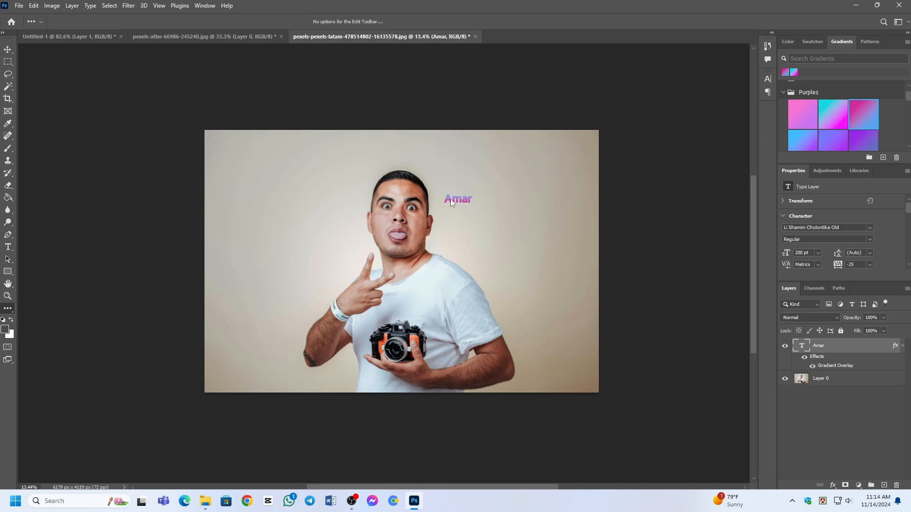
scroll(849, 128, "down", 3)
left_click(856, 138)
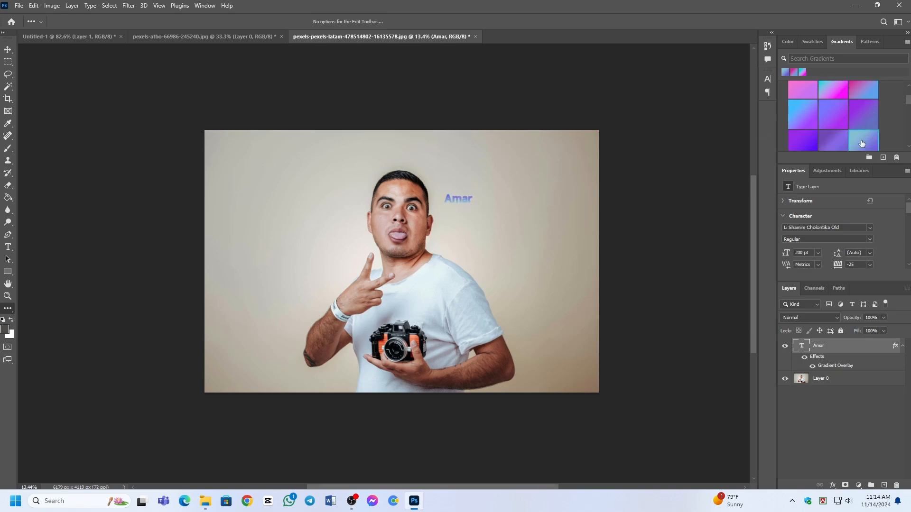
Browse the remaining gradients and the Grass pattern presets, and return to the colour field.
scroll(857, 137, "down", 1)
left_click(863, 41)
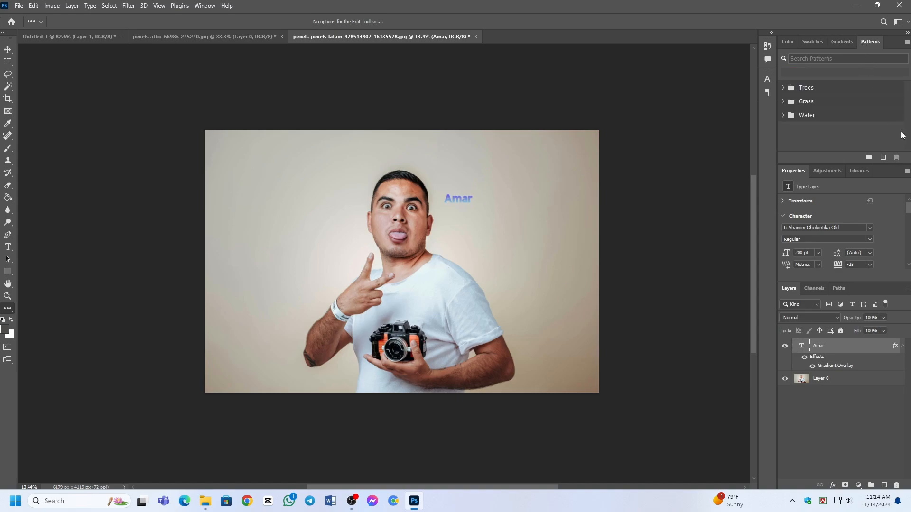
left_click(782, 102)
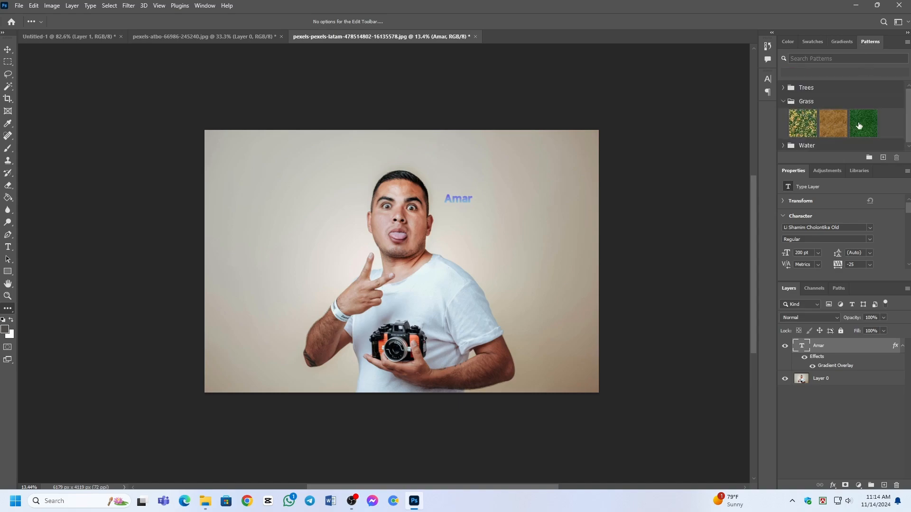
left_click(786, 42)
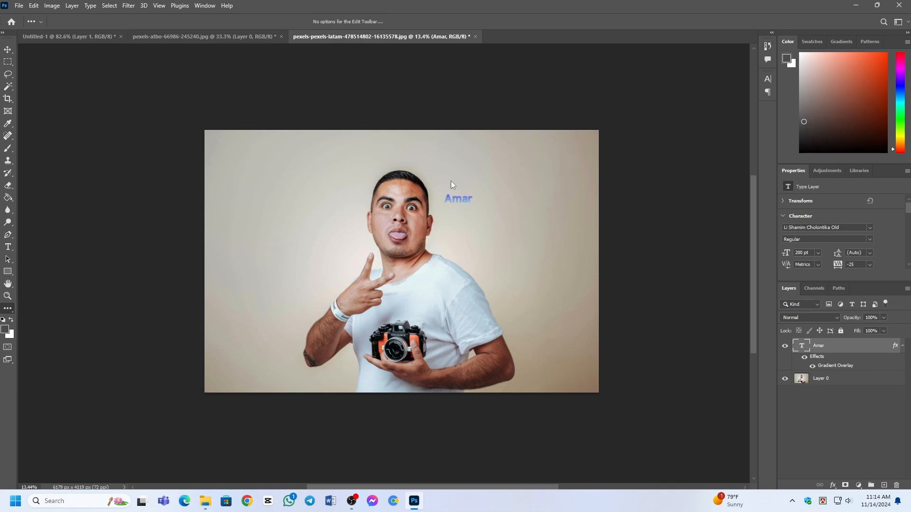
Select the whole word "Amar" for text editing and look at its character properties with the available fonts and font styles.
left_click(8, 247)
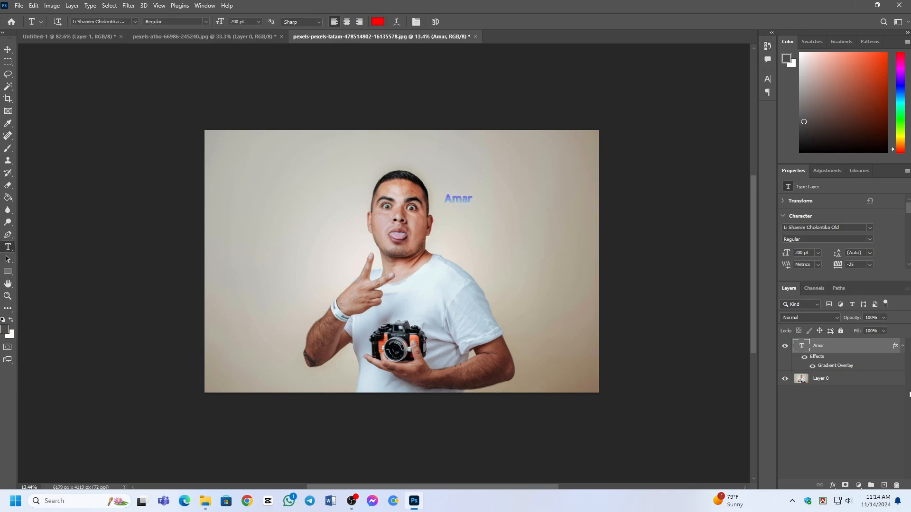
double_click(454, 199)
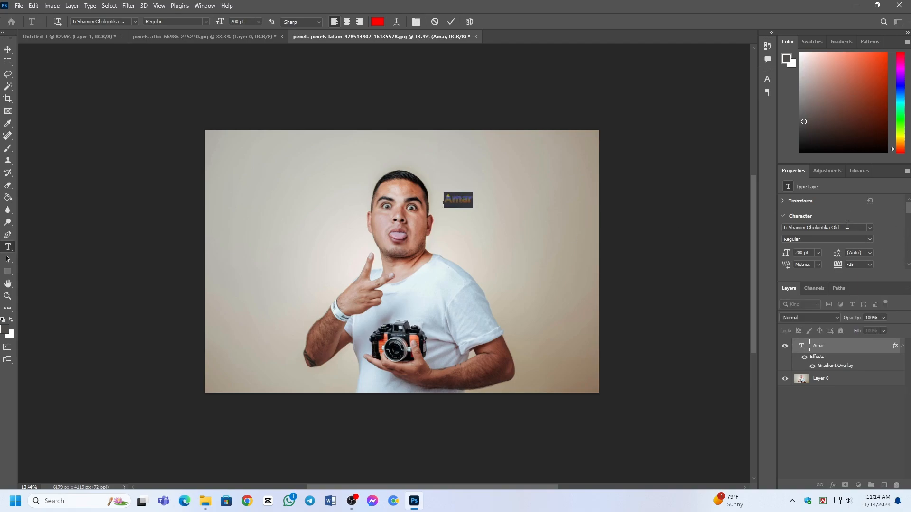
scroll(848, 225, "down", 2)
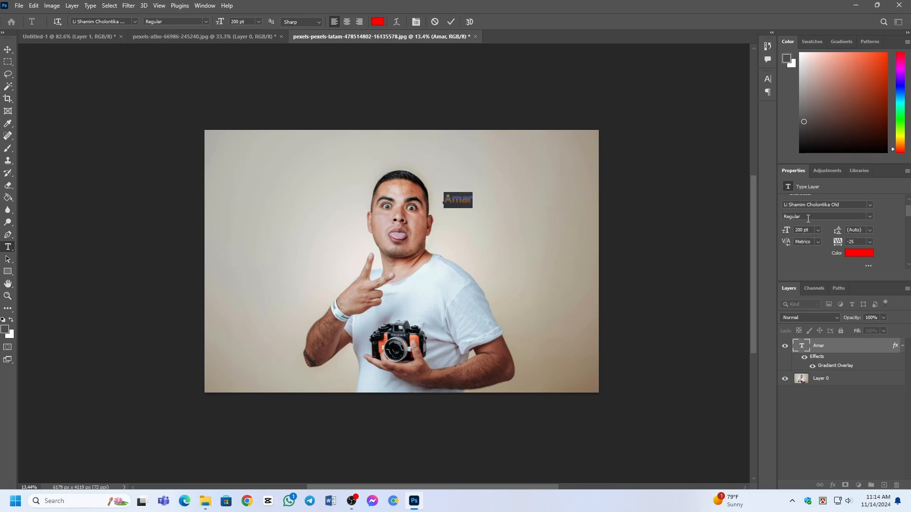
left_click(870, 204)
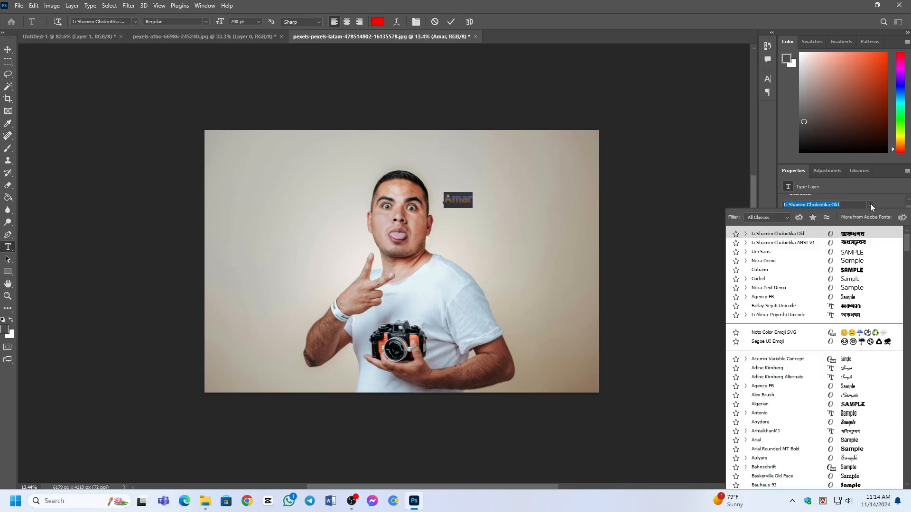
left_click(871, 207)
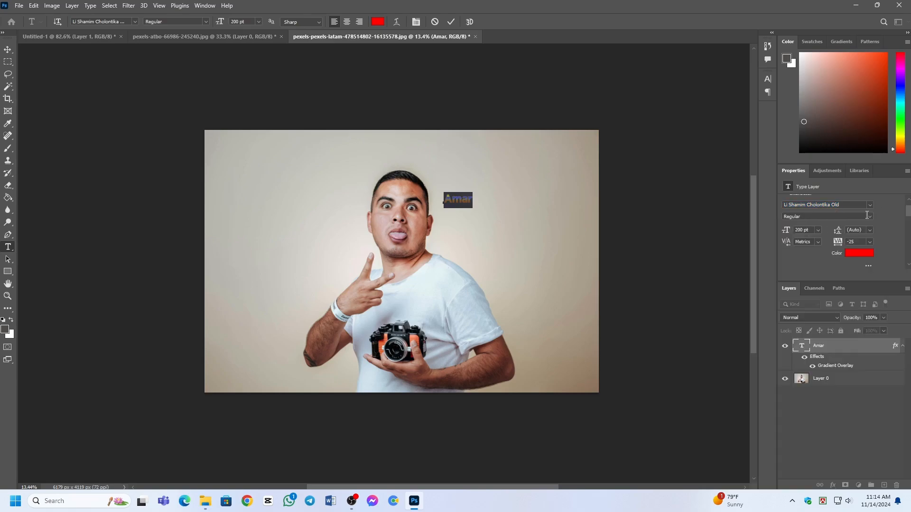
left_click(870, 217)
left_click(870, 216)
Leave text editing, make Layer 0 the active layer and review its transform and alignment properties.
left_click(844, 382)
left_click(845, 382)
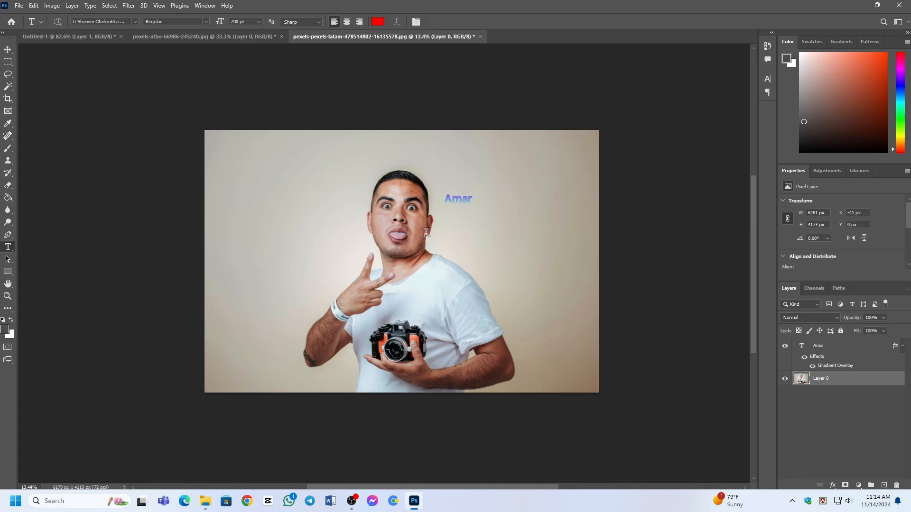
scroll(825, 226, "down", 5)
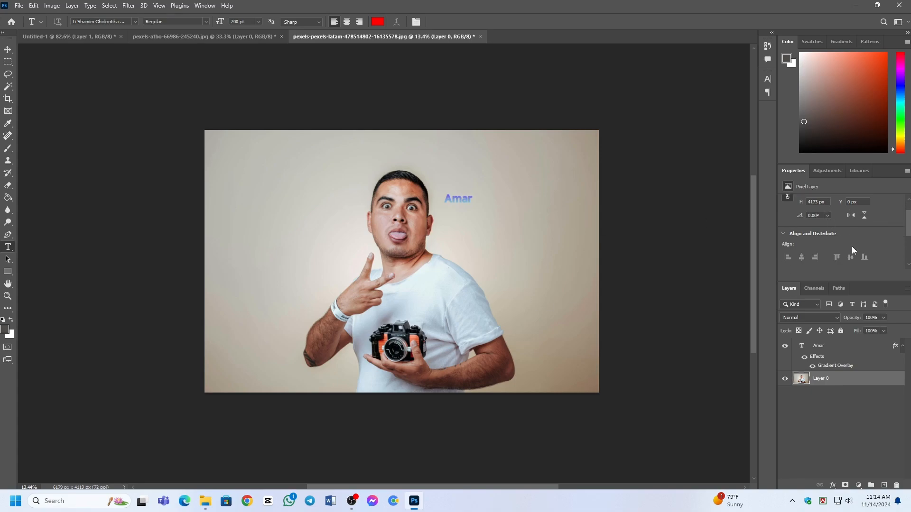
scroll(854, 249, "up", 3)
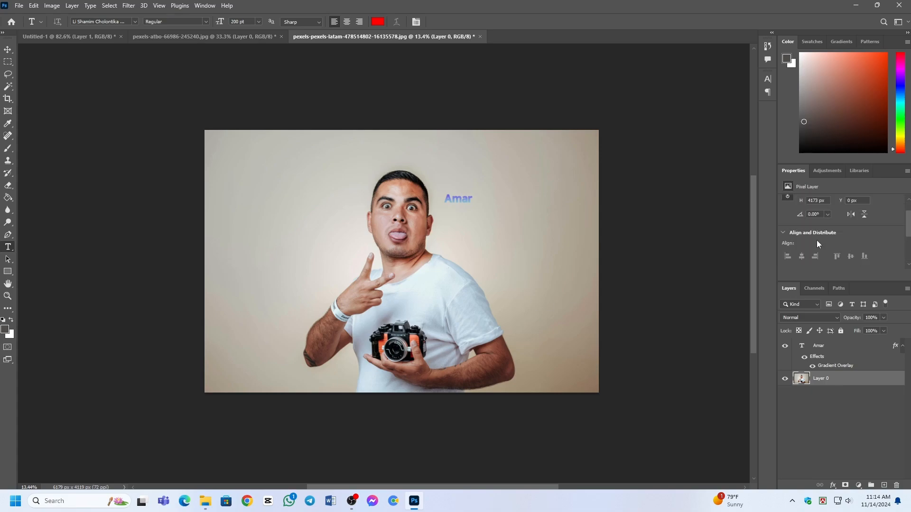
scroll(836, 233, "up", 1)
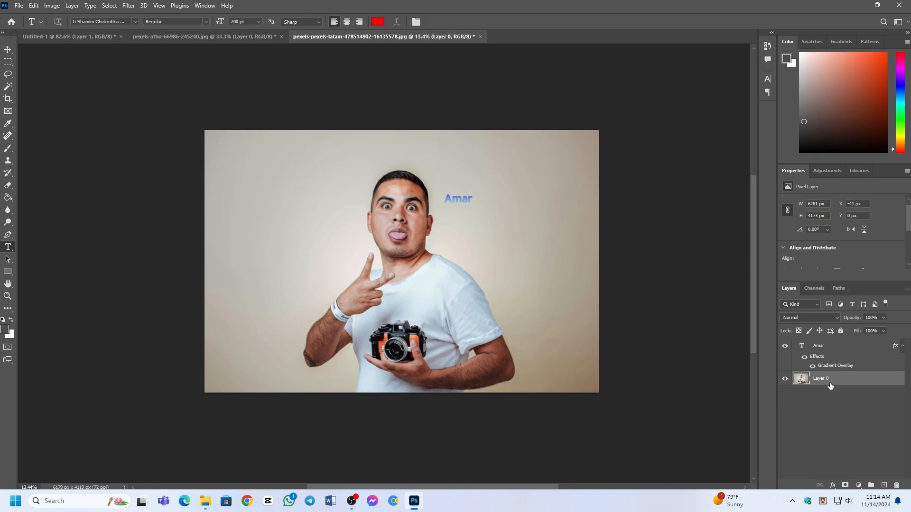
scroll(833, 250, "up", 1)
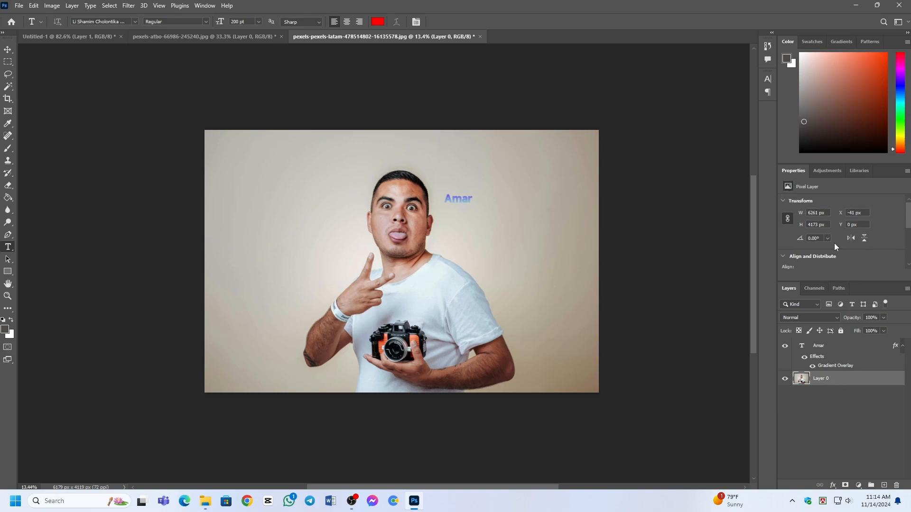
Add a Brightness/Contrast adjustment layer above Layer 0 and lower the brightness to -21.
left_click(827, 169)
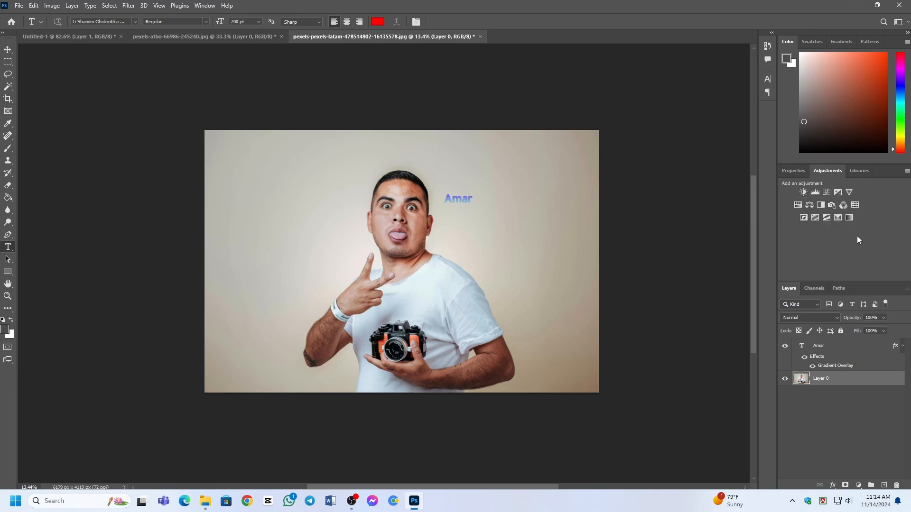
left_click(806, 192)
mouse_move(842, 228)
left_mouse_down()
mouse_move(867, 229)
mouse_move(827, 239)
left_mouse_up()
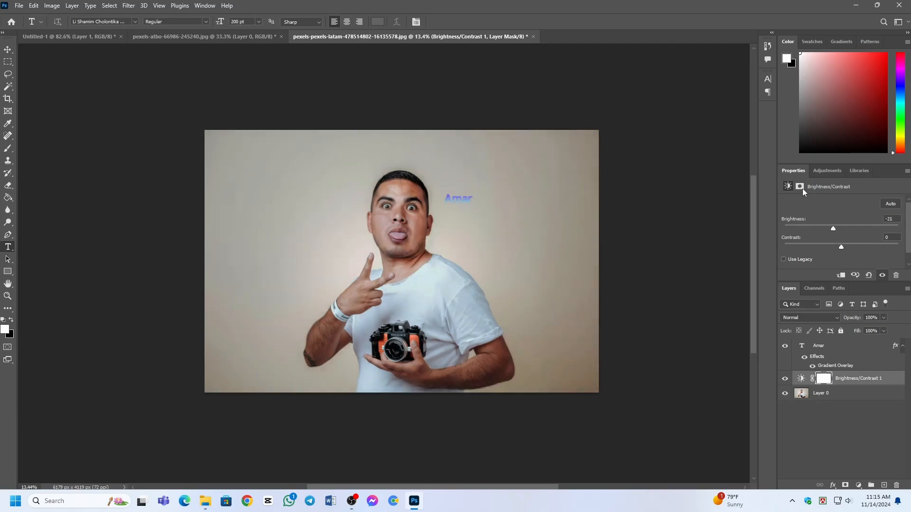
Add a Curves adjustment layer above the Brightness/Contrast layer and pull the middle of the RGB curve slightly down to darken the photo.
left_click(825, 171)
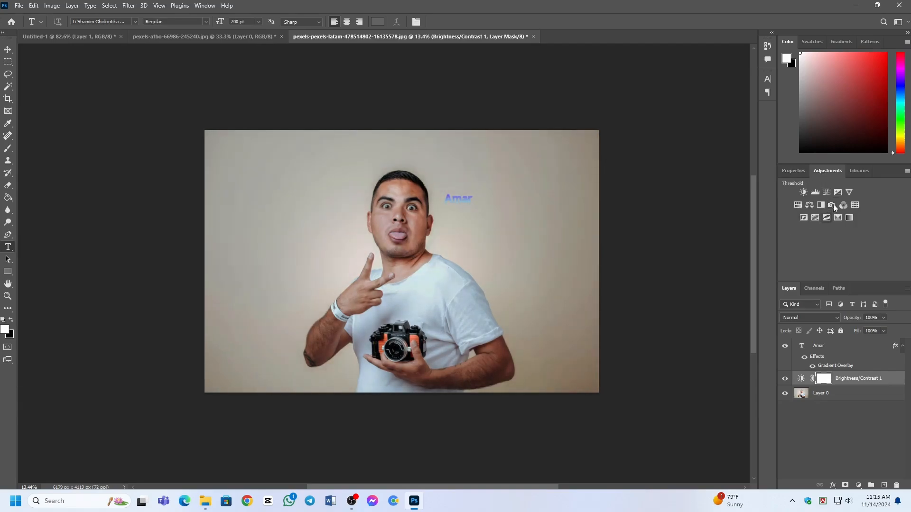
left_click(829, 192)
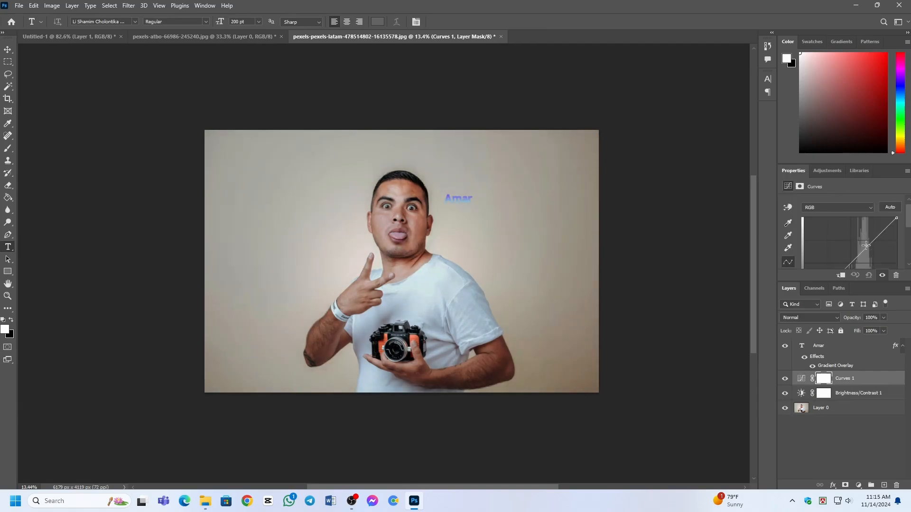
mouse_move(858, 253)
left_mouse_down()
mouse_move(856, 234)
mouse_move(864, 252)
left_mouse_up()
Look over the available adjustments, the libraries and the colour channels of the photo.
left_click(818, 172)
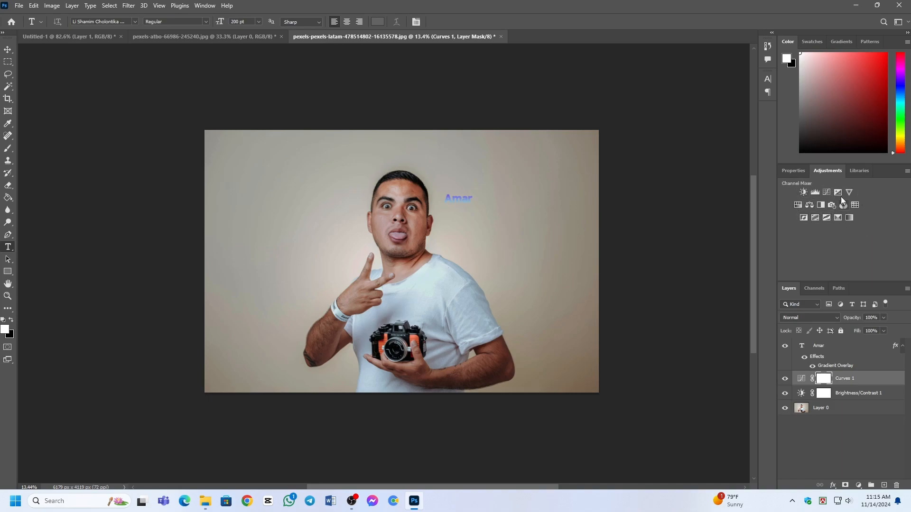
left_click(860, 169)
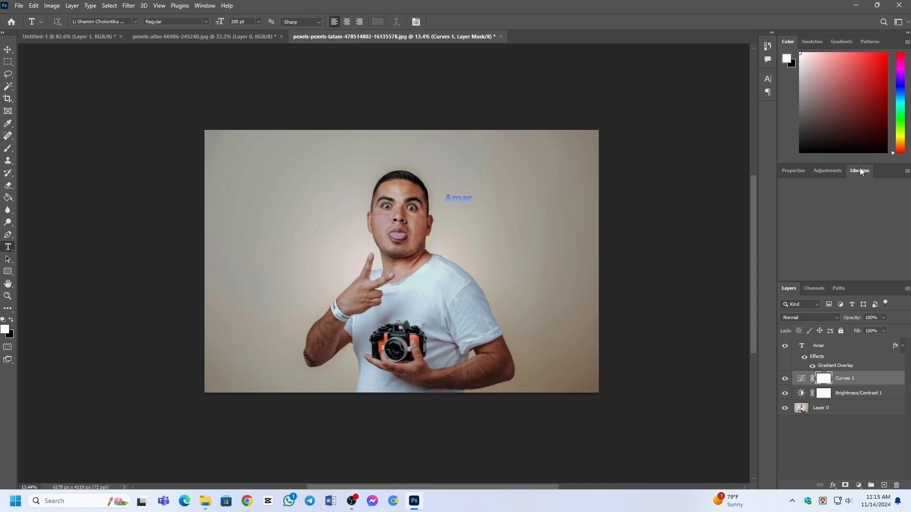
left_click(825, 173)
scroll(835, 249, "down", 1)
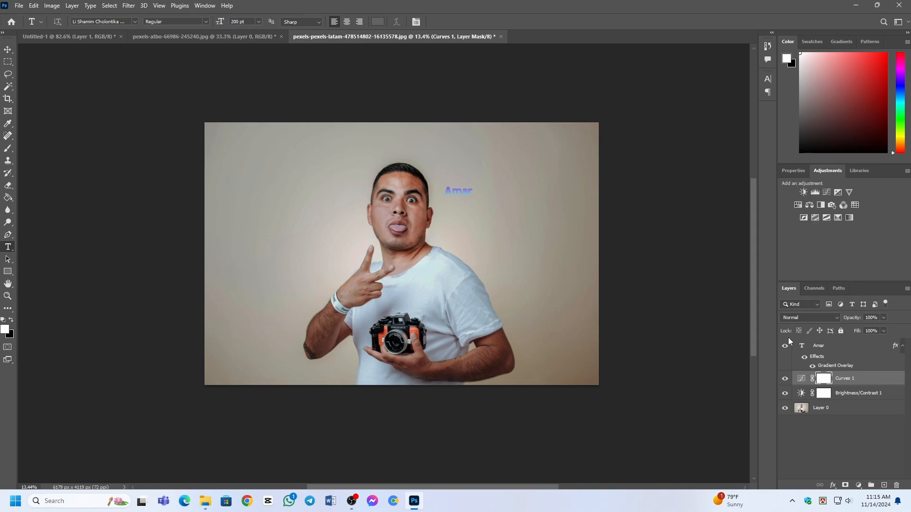
left_click(815, 288)
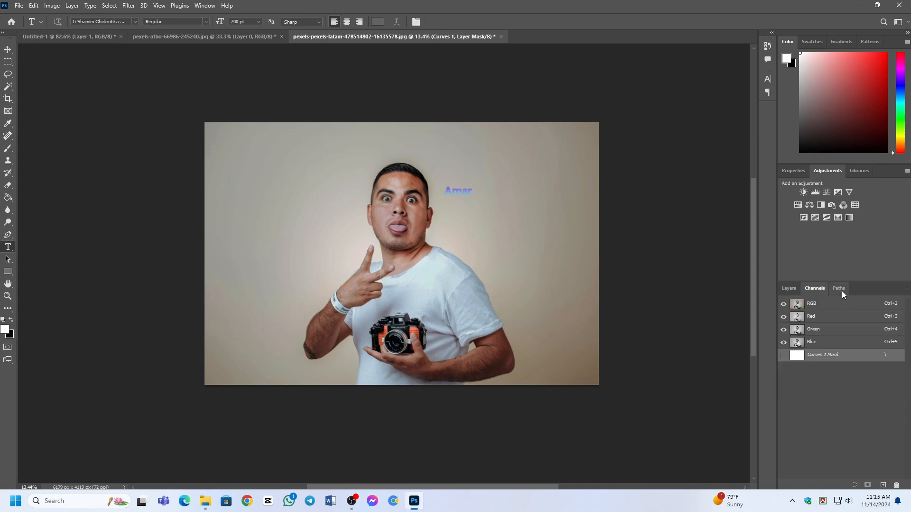
Delete the layer mask from the Brightness/Contrast 1 adjustment layer after a brief look at the paths.
left_click(840, 289)
left_click(790, 288)
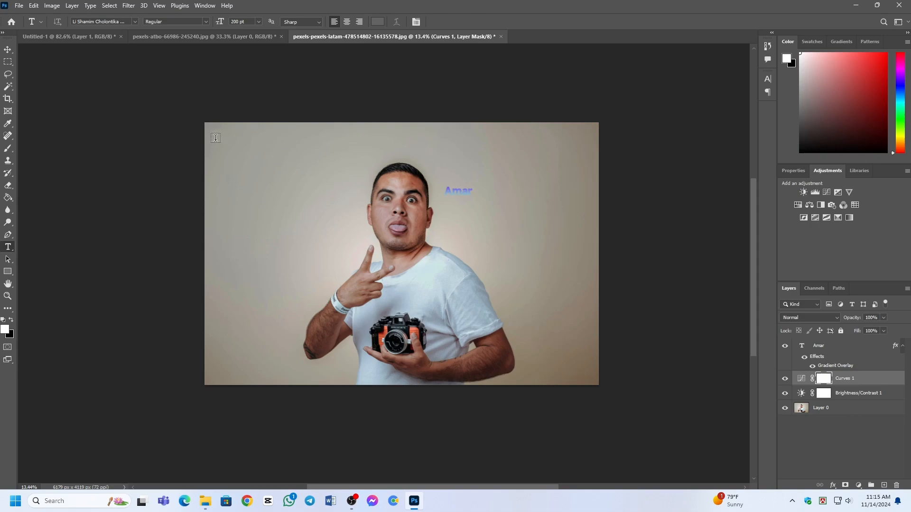
left_click(824, 408)
left_click(828, 393)
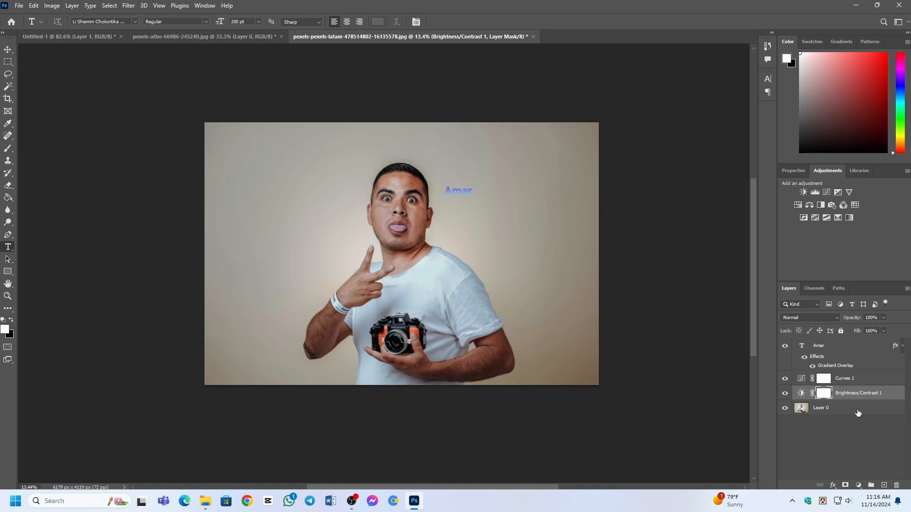
left_click(895, 485)
left_click(411, 185)
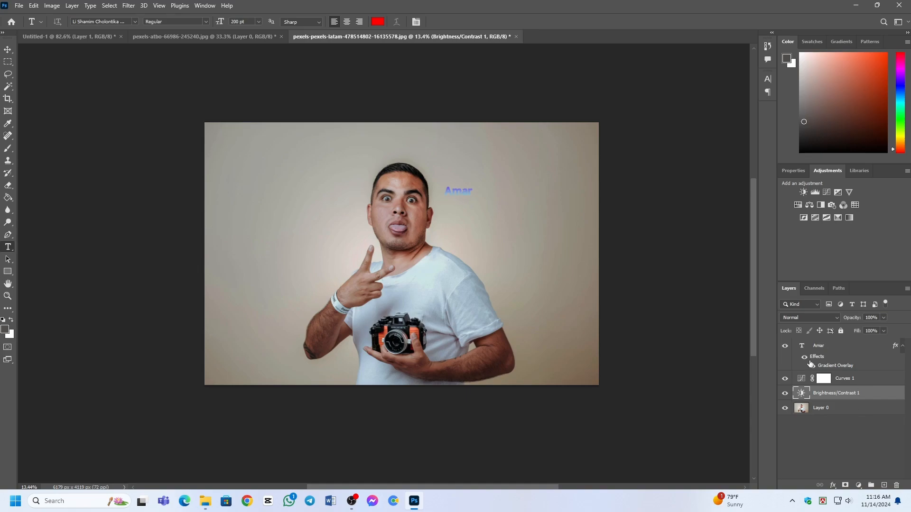
Group the text layer, Curves 1, Brightness/Contrast 1 and Layer 0 into one new layer group.
left_click(840, 423)
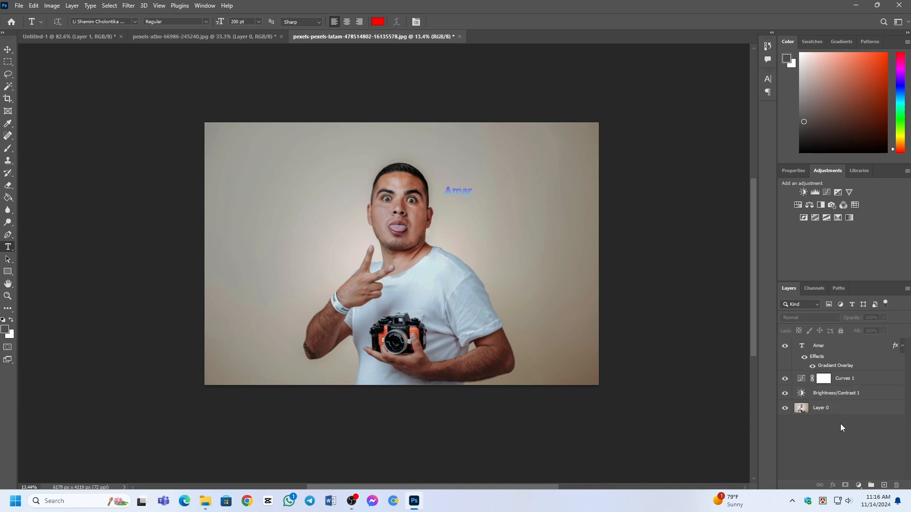
left_click(837, 413)
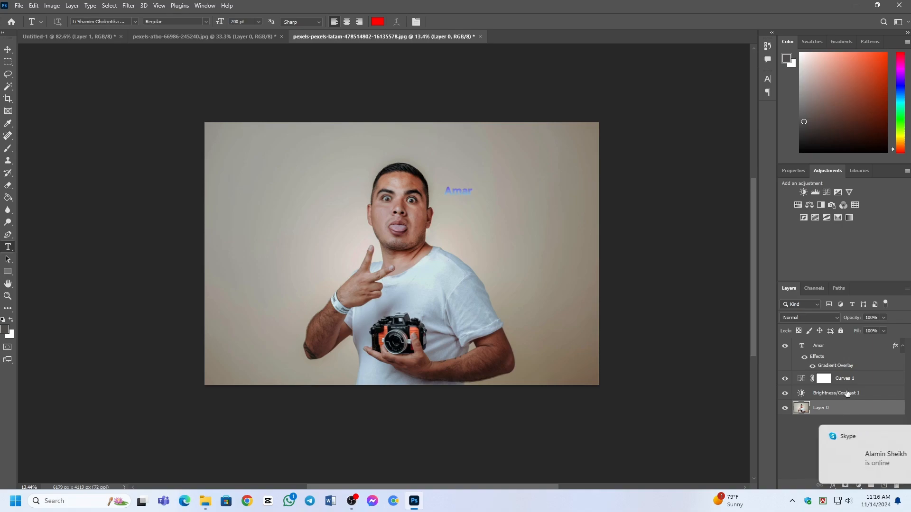
left_click(847, 391, "shift")
left_click(843, 378, "shift")
left_click(831, 346, "shift")
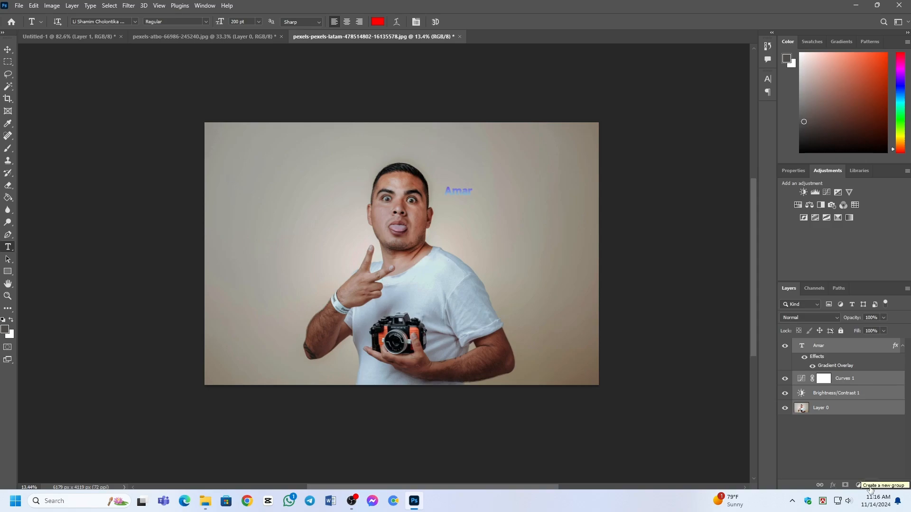
left_click_drag(841, 414, 872, 485)
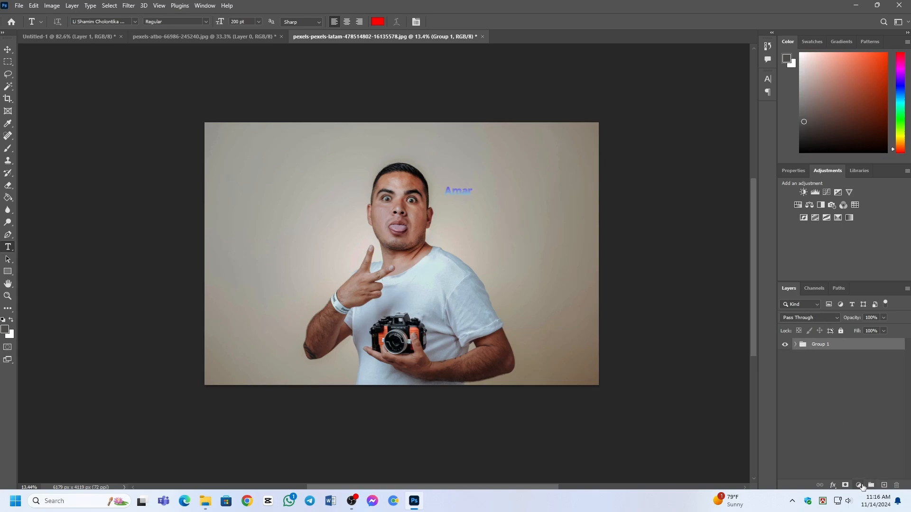
Add a Solid Color fill layer in bright orange-red above Group 1.
left_click(858, 485)
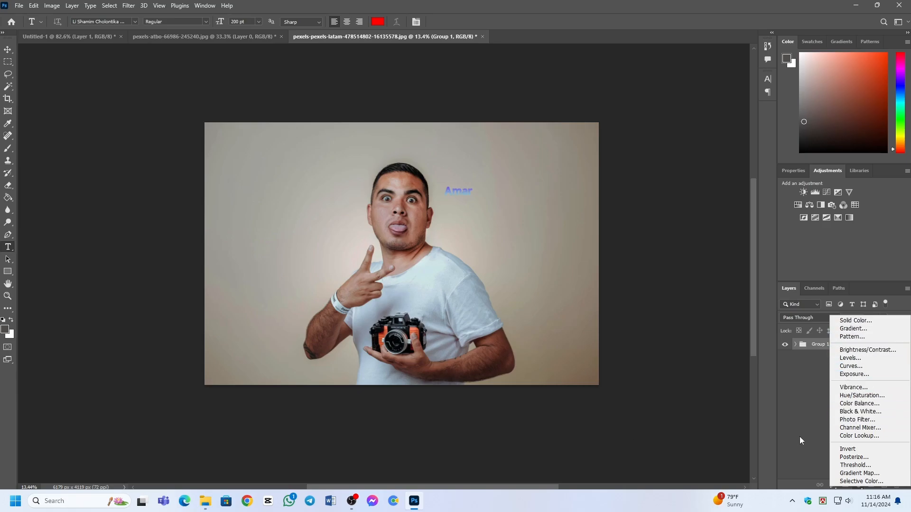
left_click(804, 345)
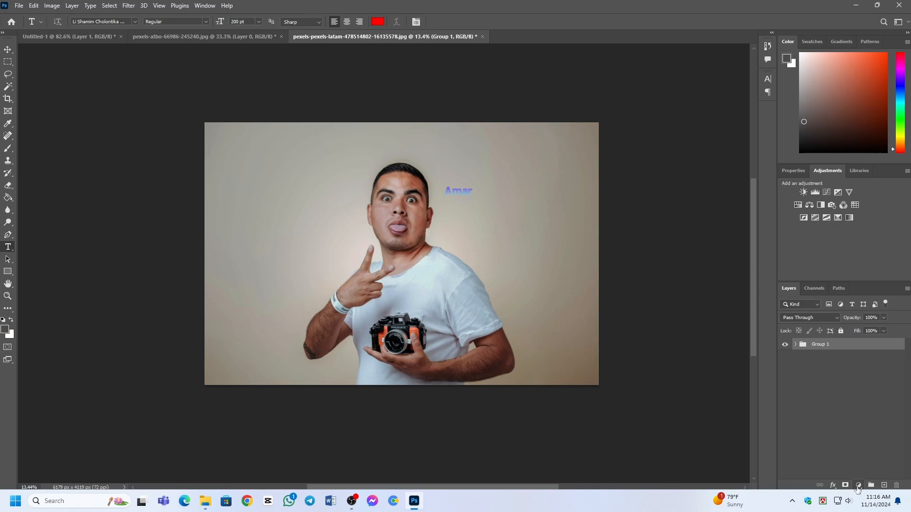
left_click(858, 486)
left_click(848, 322)
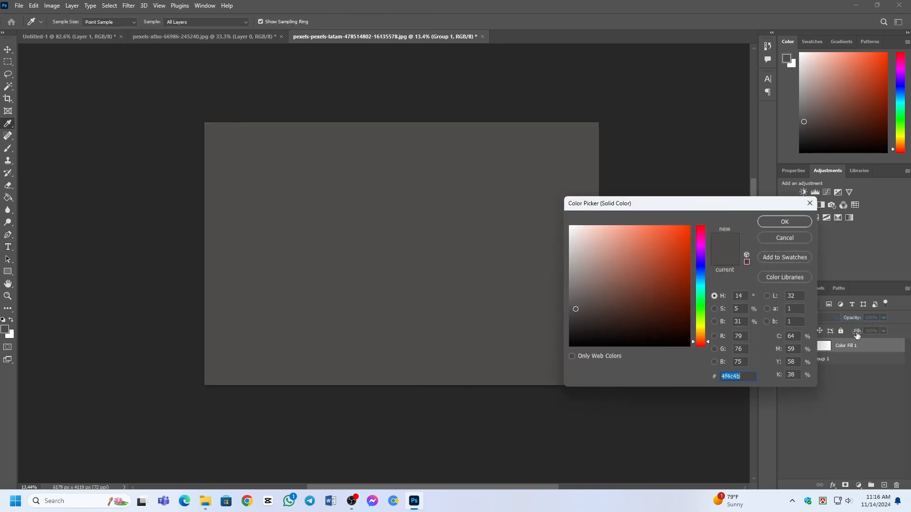
left_click_drag(670, 269, 689, 226)
key("Return")
key("t")
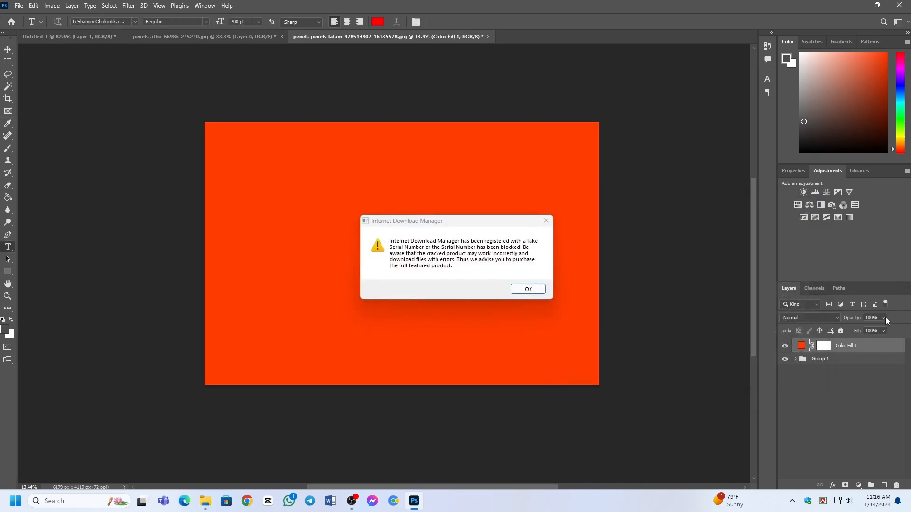
key("Return")
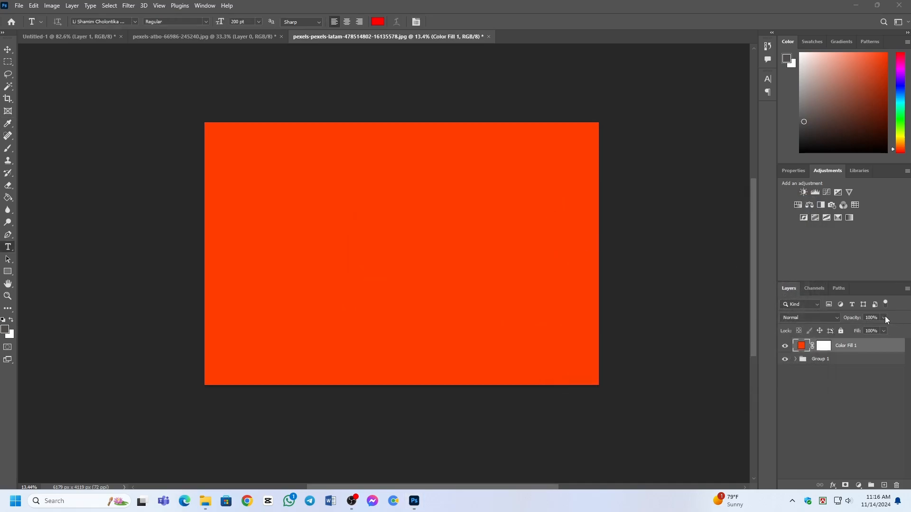
Lower the Color Fill 1 layer's opacity to 37% and look over the available fill and adjustment layer types.
left_click_drag(884, 317, 856, 329)
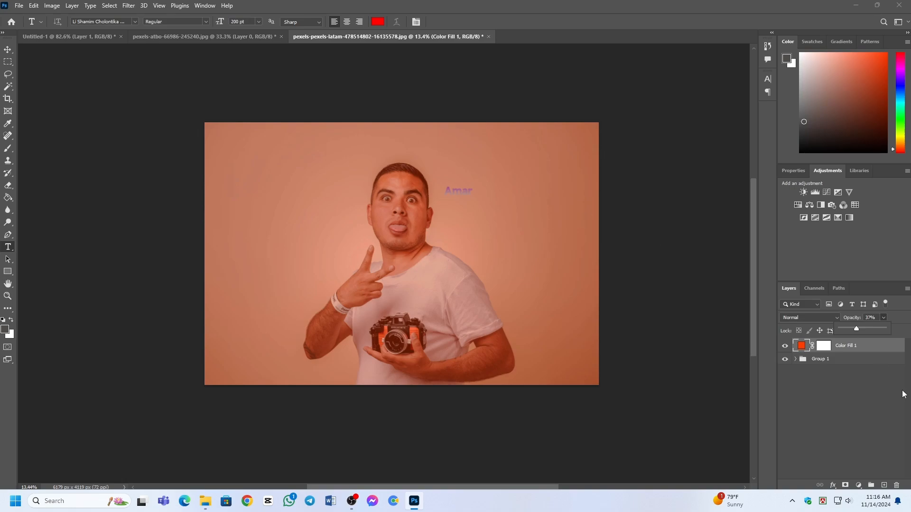
left_click(853, 348)
left_click(858, 485)
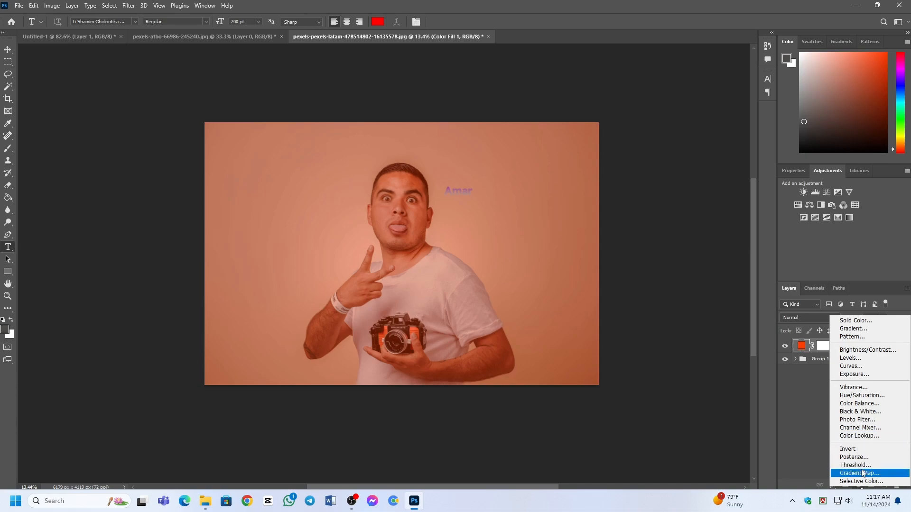
left_click(816, 440)
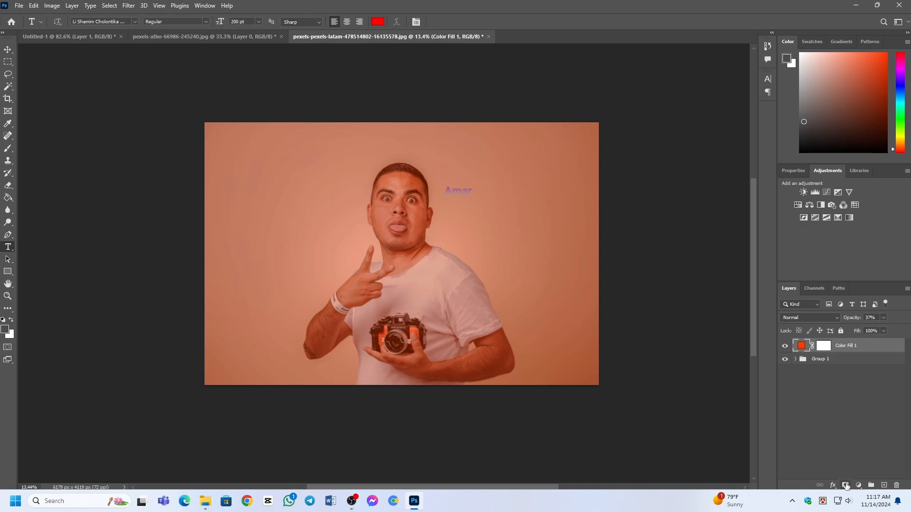
Expand Group 1 and add a layer mask to Layer 0.
left_click(795, 359)
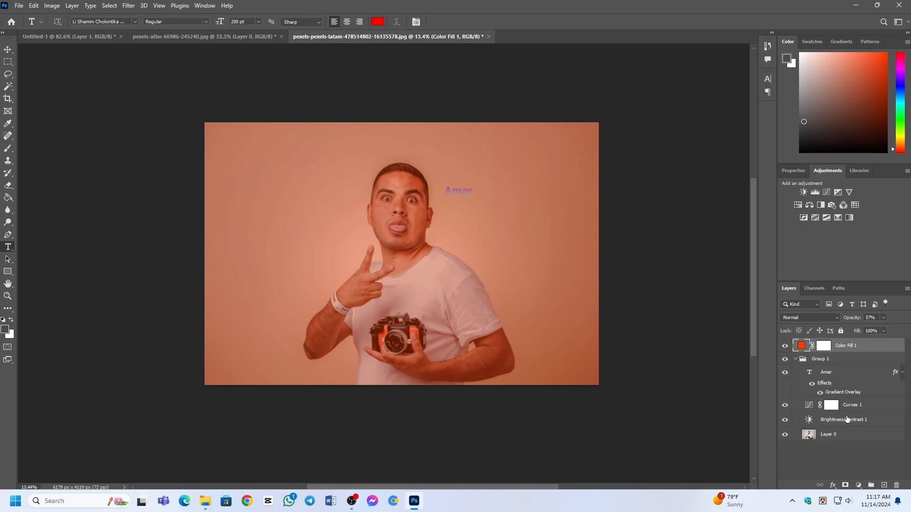
left_click(836, 435)
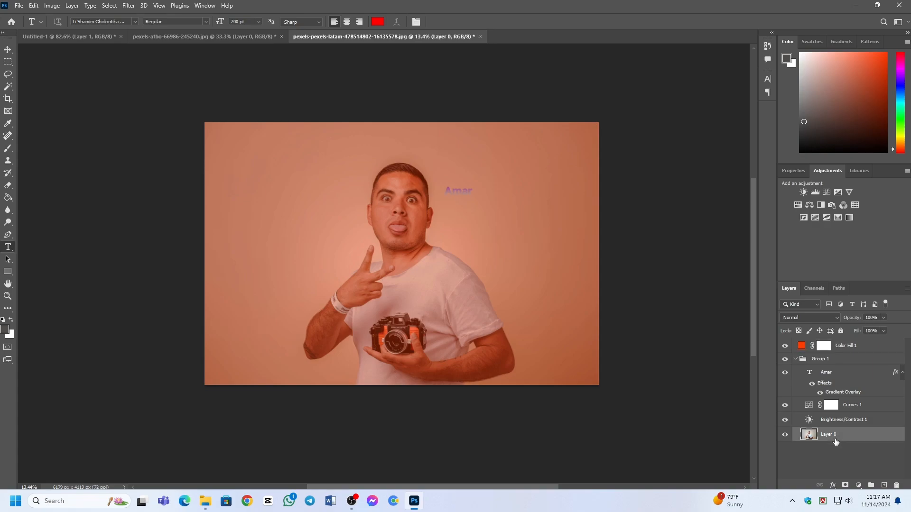
left_click(843, 485)
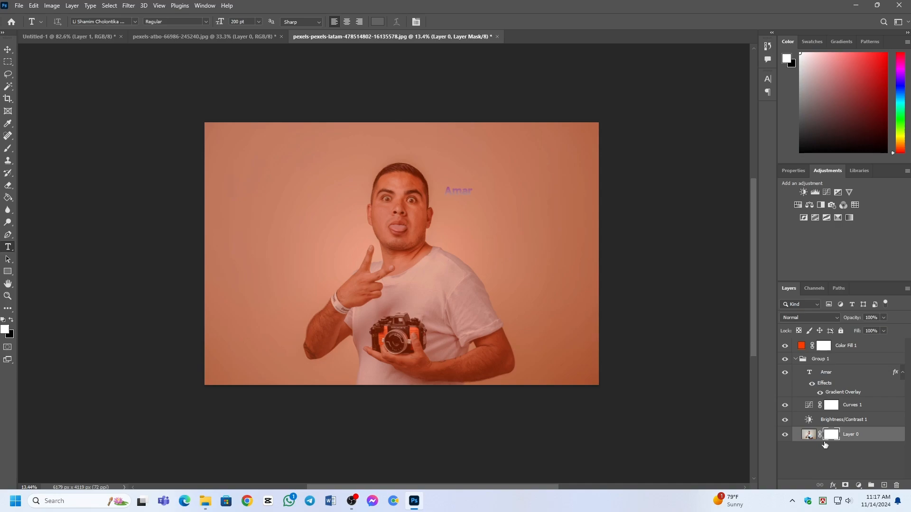
Examine the layer style blending options for Layer 0, dismiss them, and check the photo's channels.
left_click(833, 486)
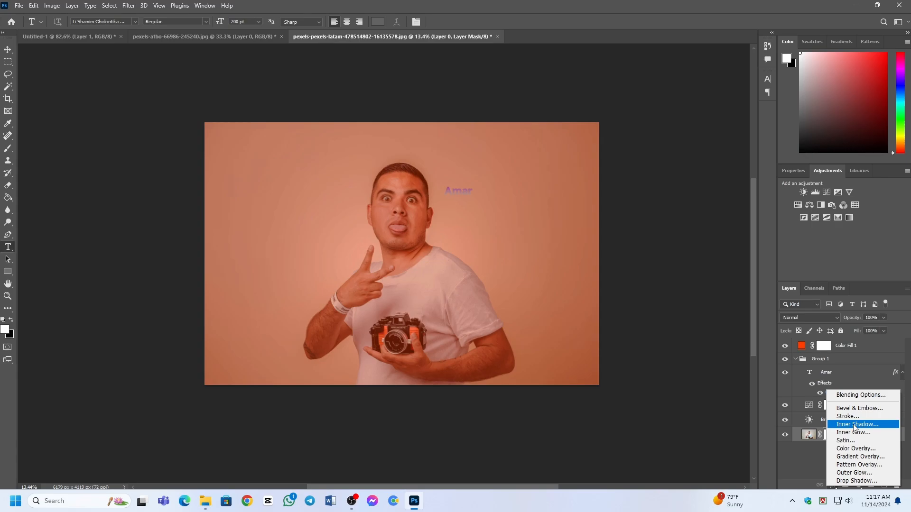
left_click(856, 394)
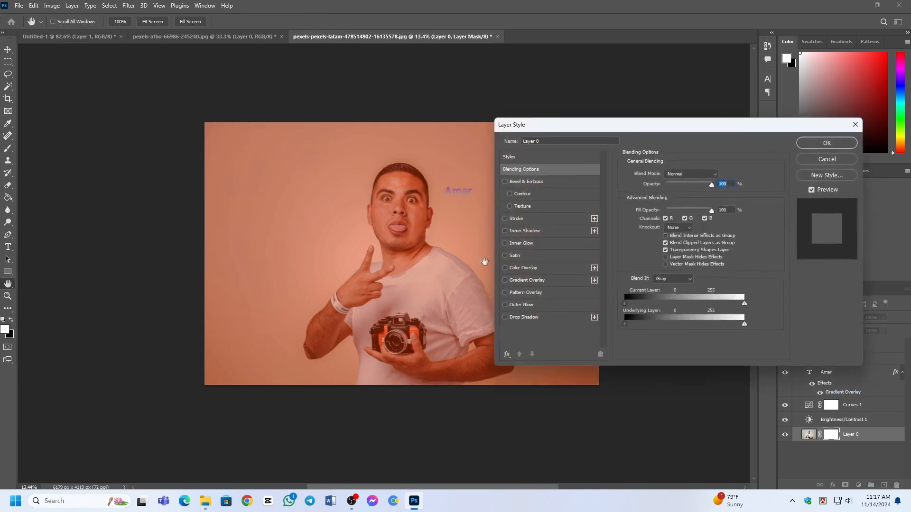
left_click(828, 161)
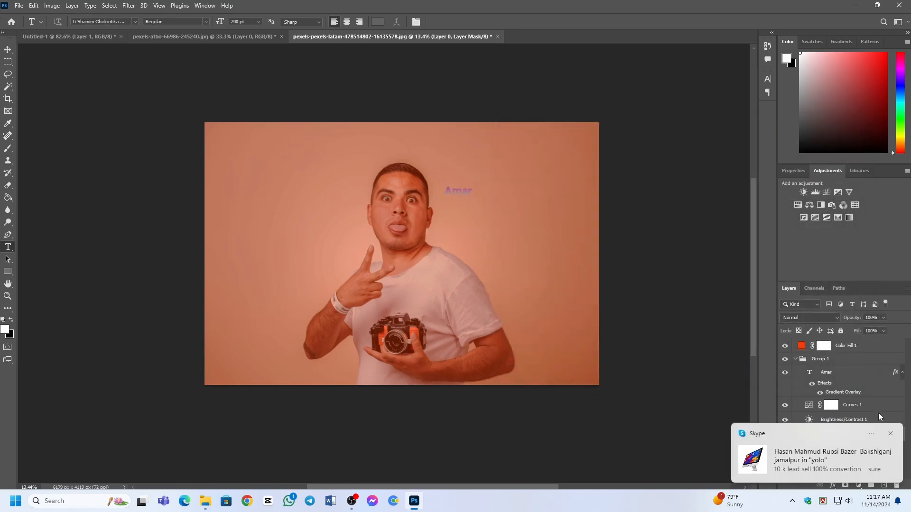
left_click(814, 289)
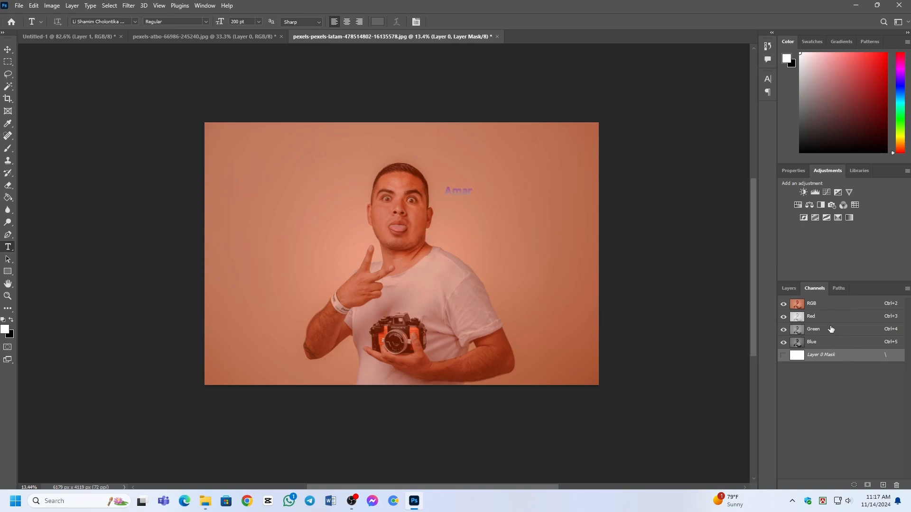
left_click(789, 289)
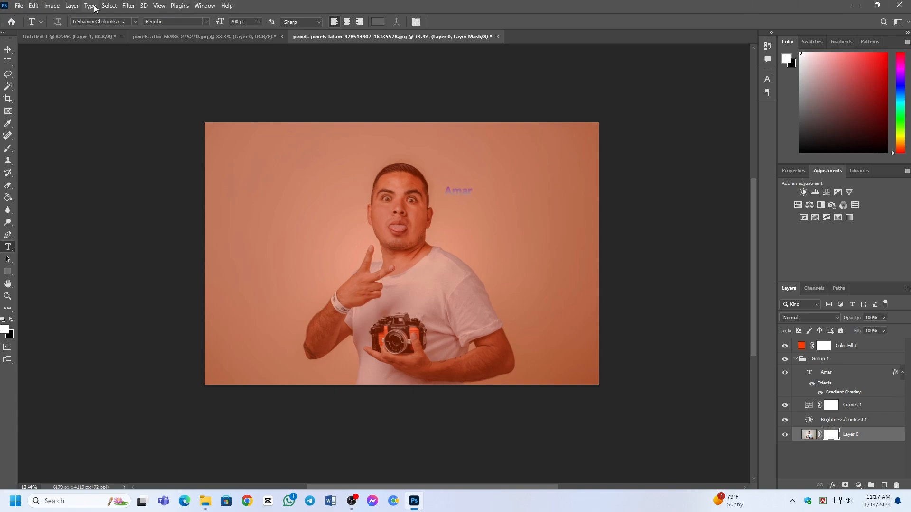
Look over the file commands and the Save As options for a Photoshop file, leaving the document unsaved.
left_click(18, 6)
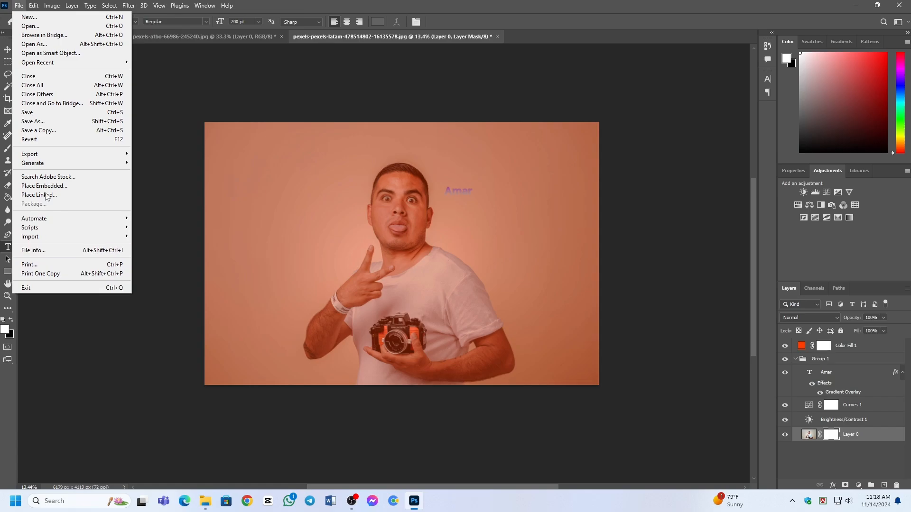
left_click(21, 7)
left_click(21, 6)
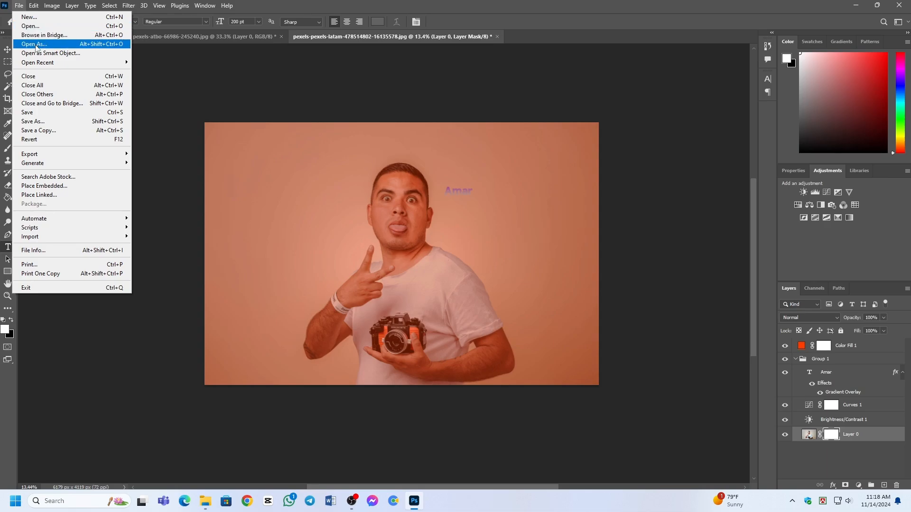
mouse_move(46, 69)
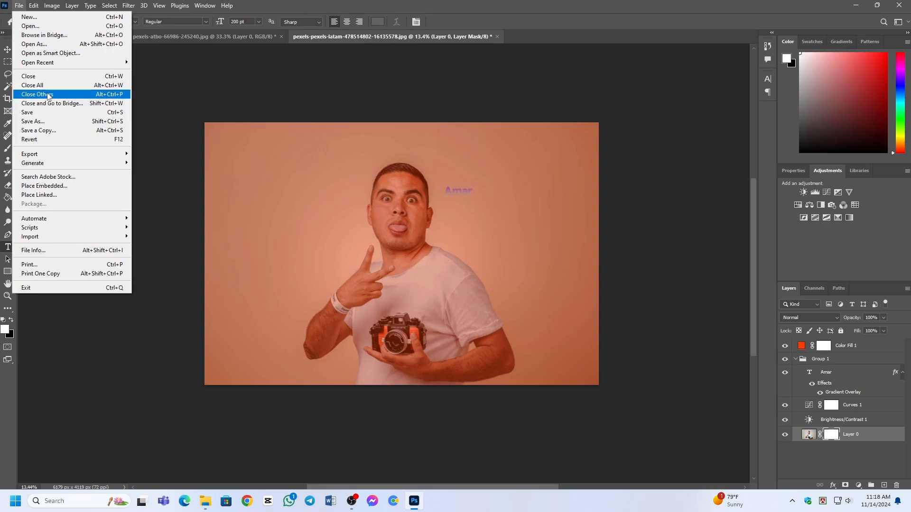
left_click(40, 122)
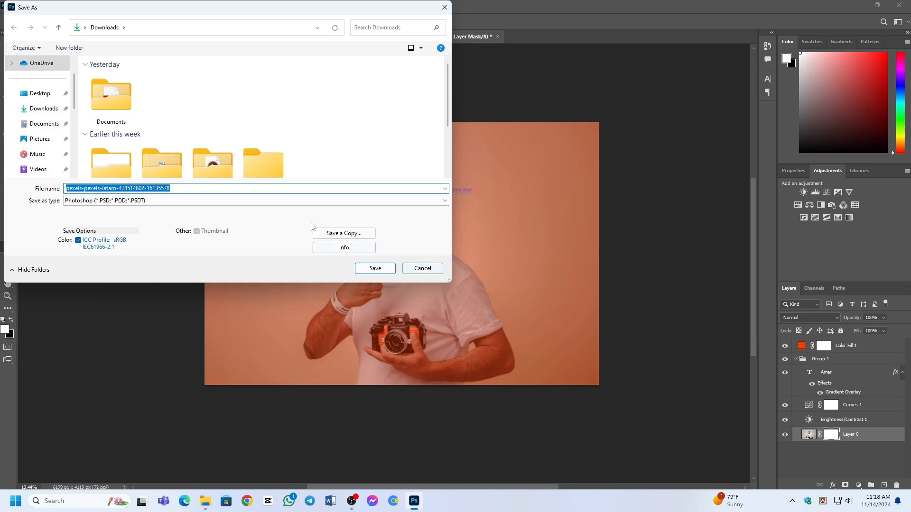
left_click(416, 269)
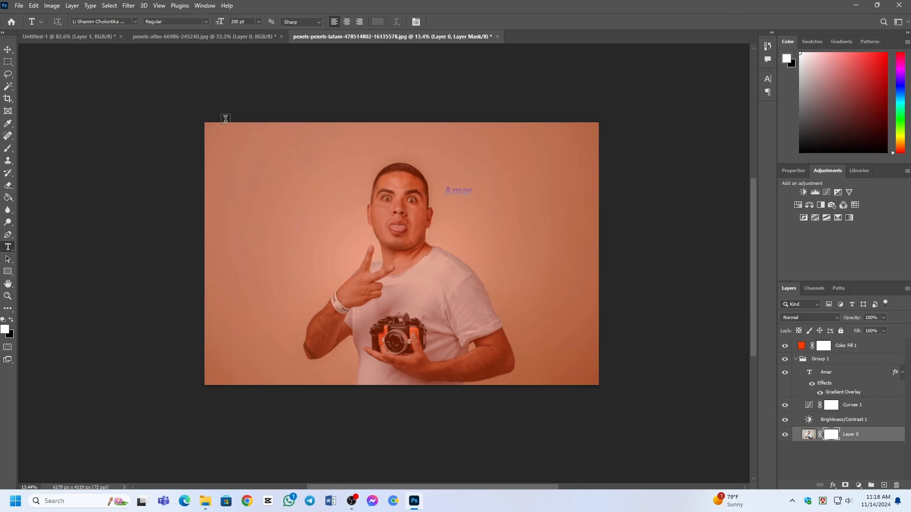
Examine the Export As settings, including the file formats and the JPG quality, and close the dialog.
left_click(19, 6)
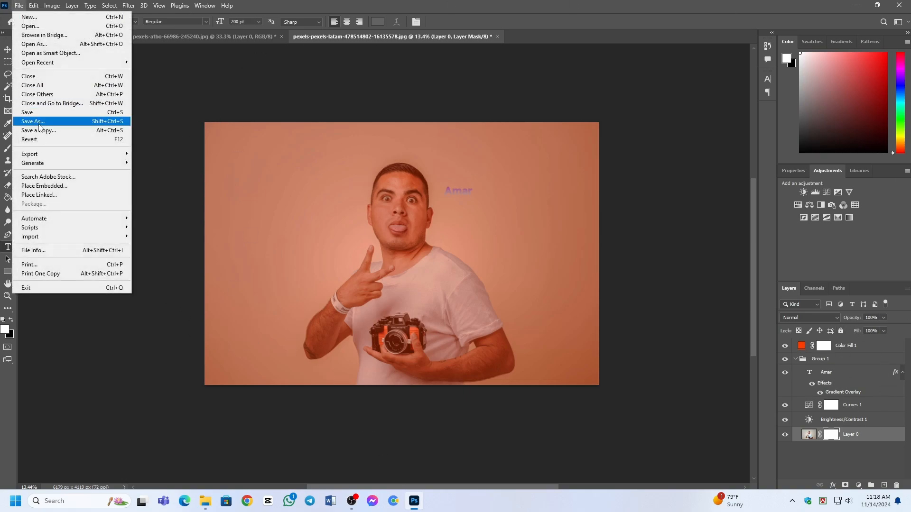
mouse_move(76, 154)
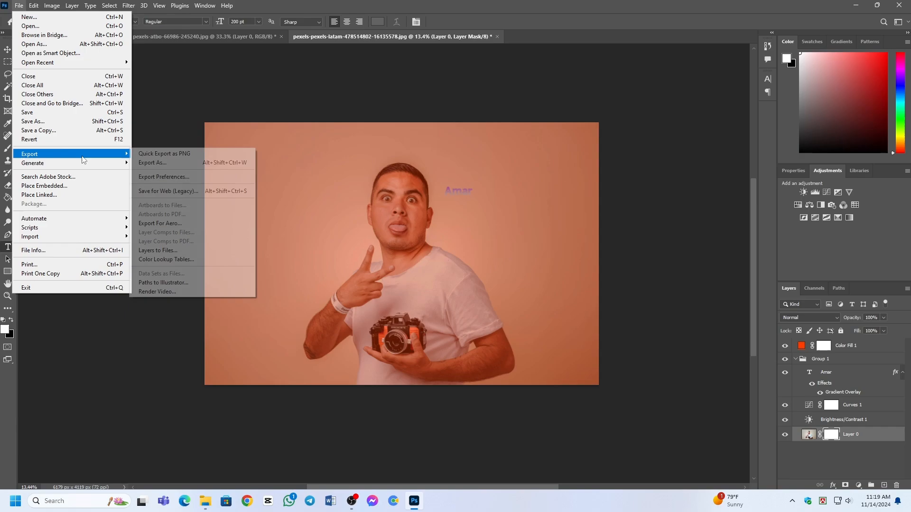
left_click(149, 163)
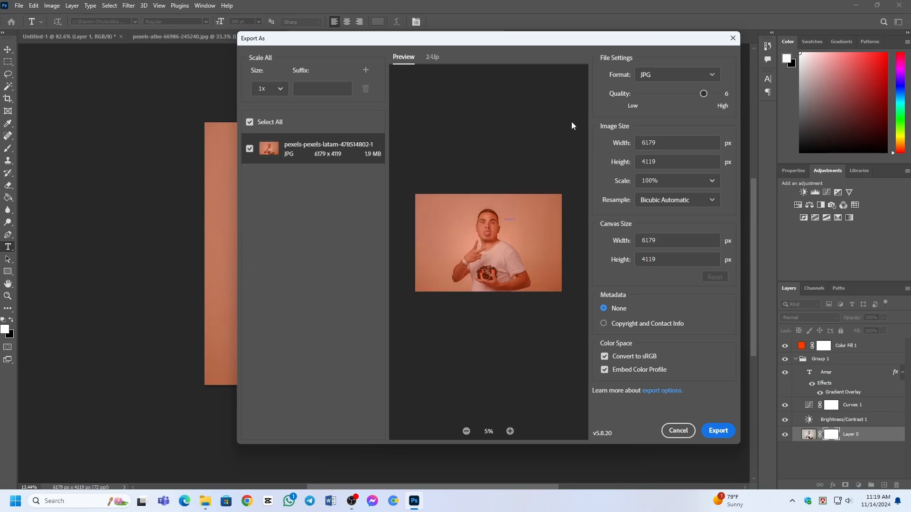
left_click(654, 75)
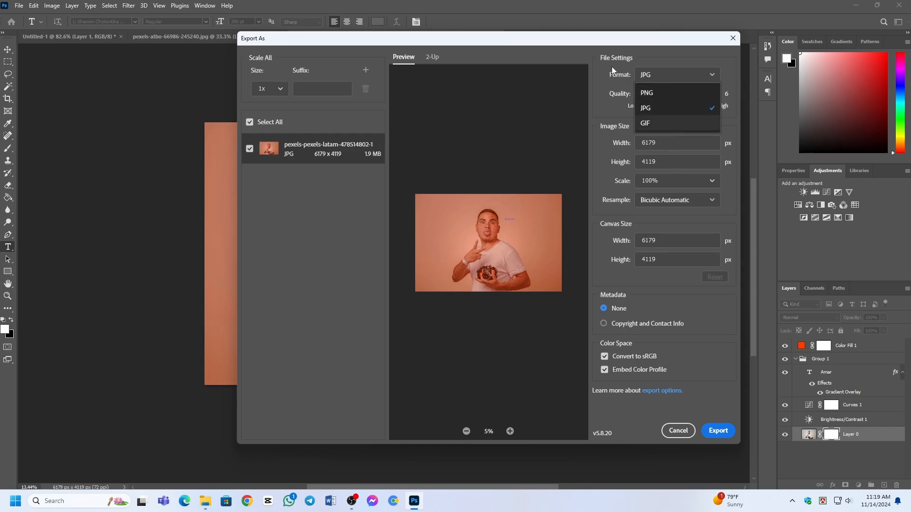
left_click(646, 62)
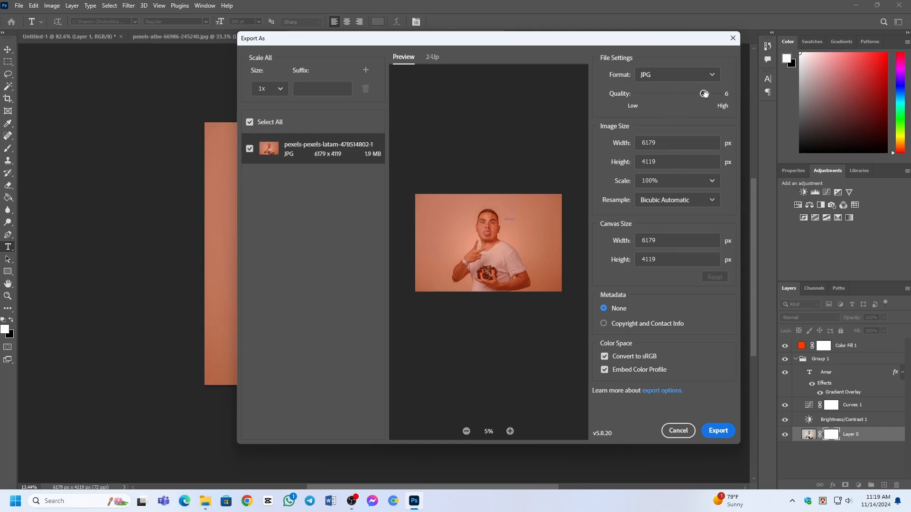
left_click_drag(704, 93, 717, 93)
left_click(714, 433)
left_click(732, 38)
Look over the available file, editing and image commands for the portrait photo.
left_click(24, 5)
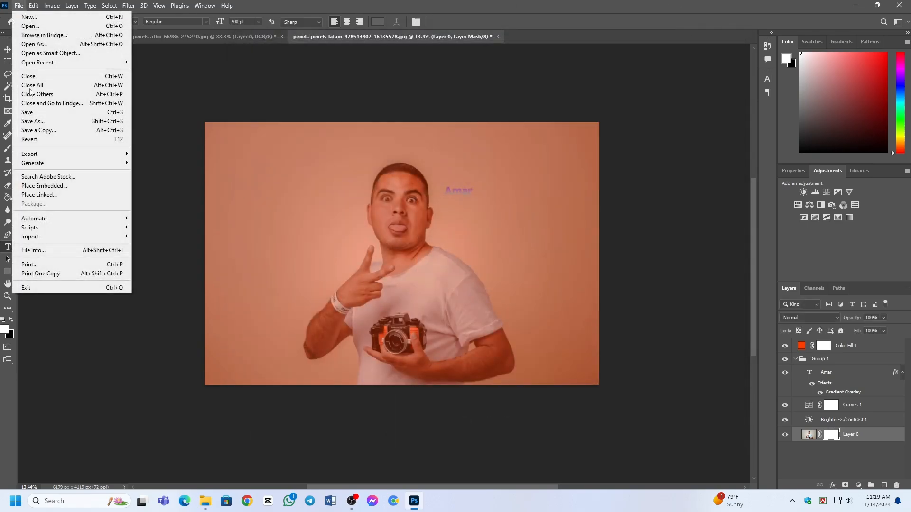
mouse_move(44, 166)
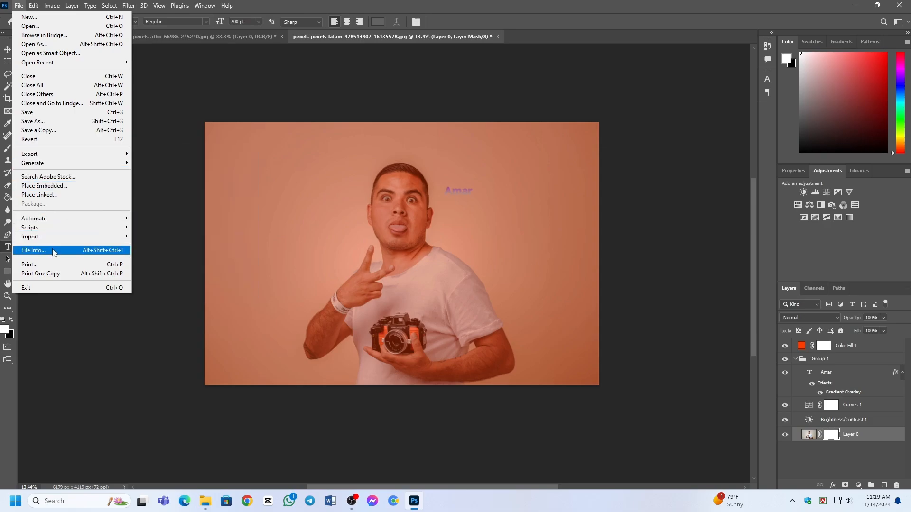
mouse_move(32, 6)
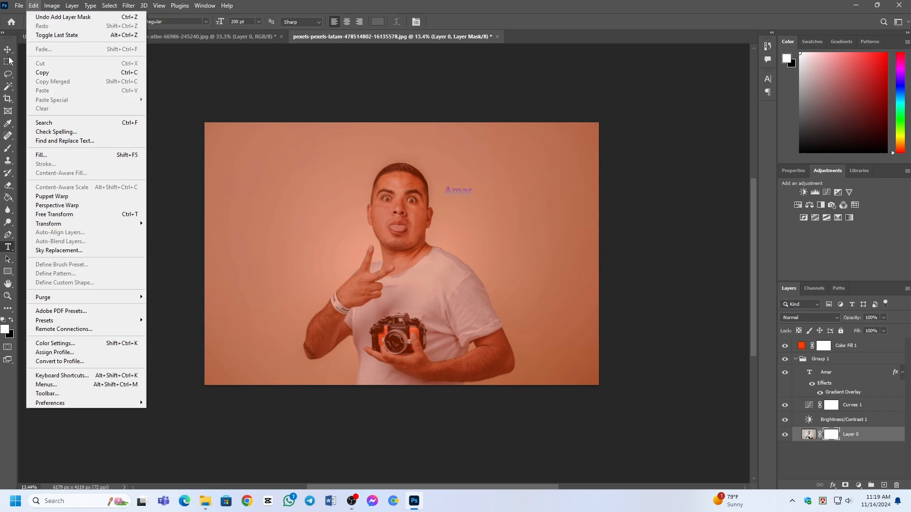
left_click(35, 3)
left_click(35, 3)
left_click(34, 5)
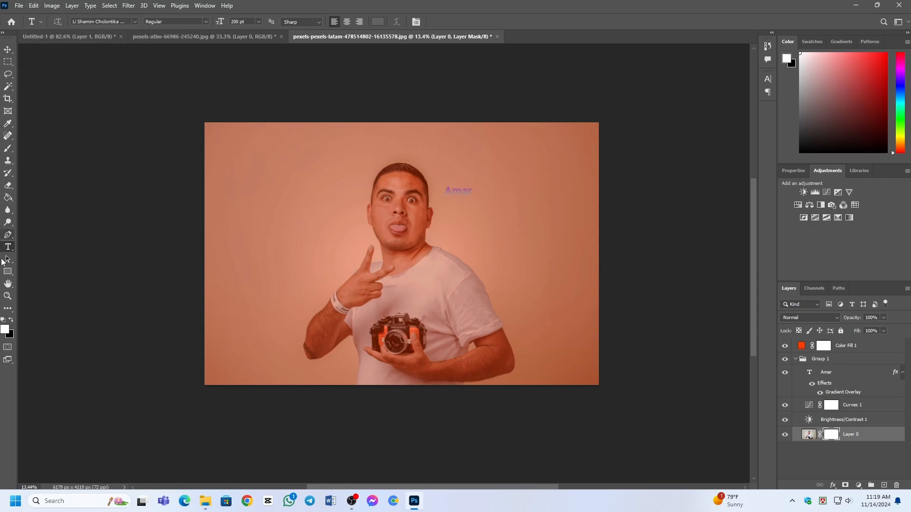
left_click(34, 6)
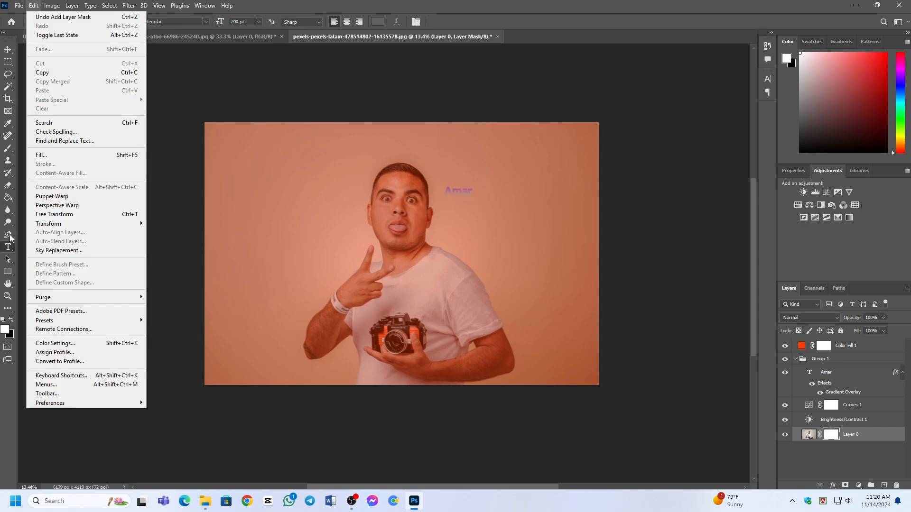
mouse_move(58, 8)
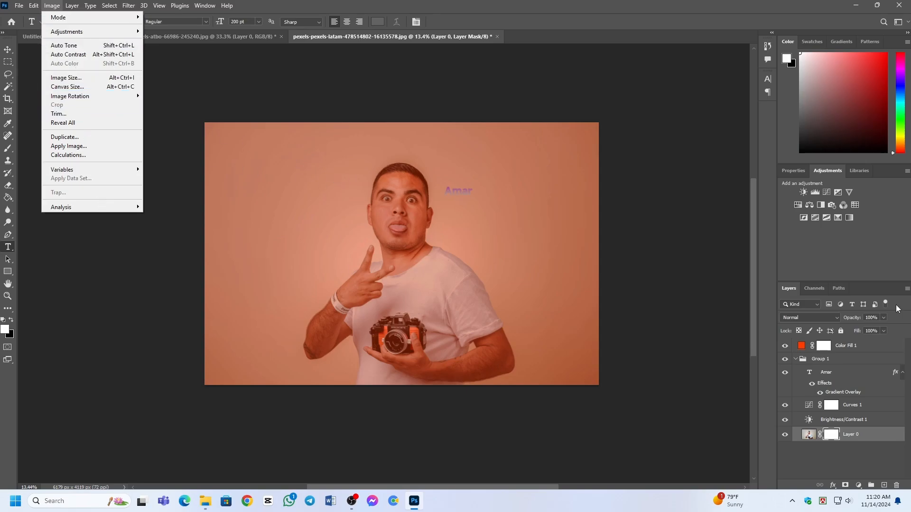
Look over the fill and adjustment layer types, such as Solid Color, Levels and Threshold, without adding one.
left_click(861, 496)
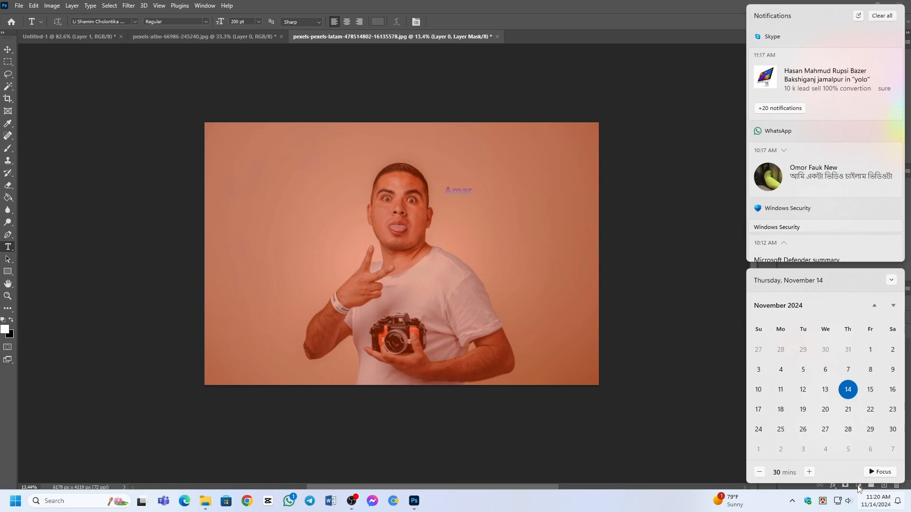
left_click(877, 498)
left_click(858, 485)
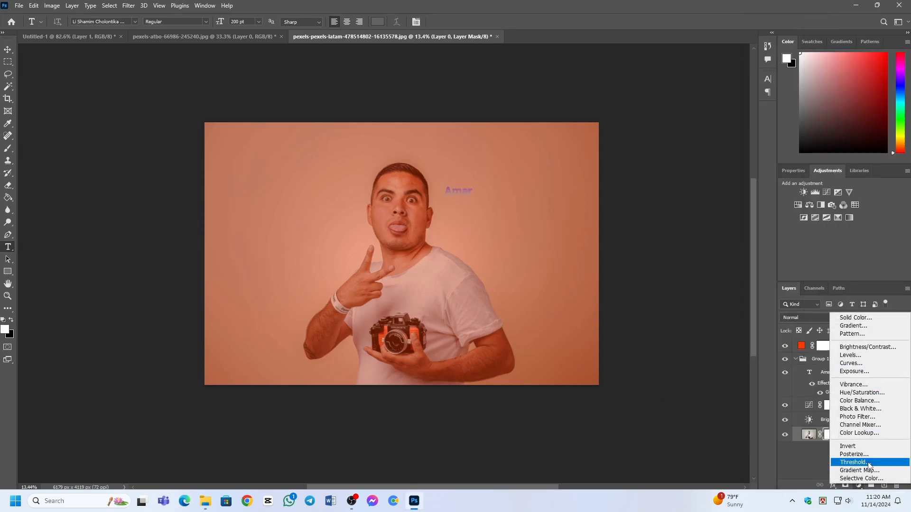
left_click(525, 7)
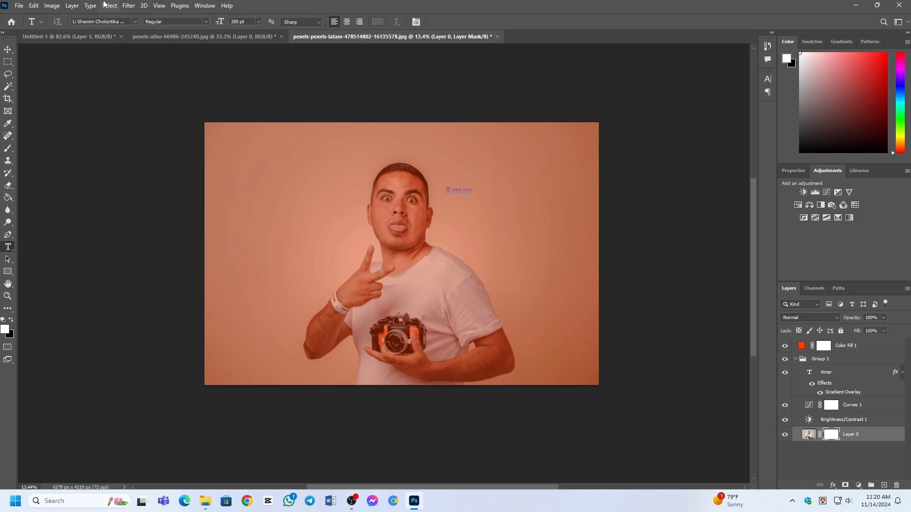
Look over the type, selection, filter, 3D and plugin commands and the list of panels that can be shown.
left_click(90, 6)
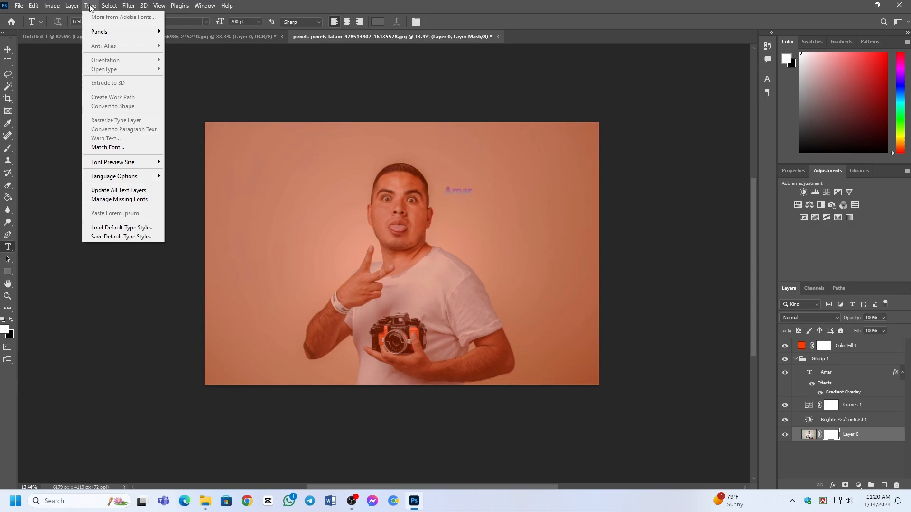
mouse_move(110, 6)
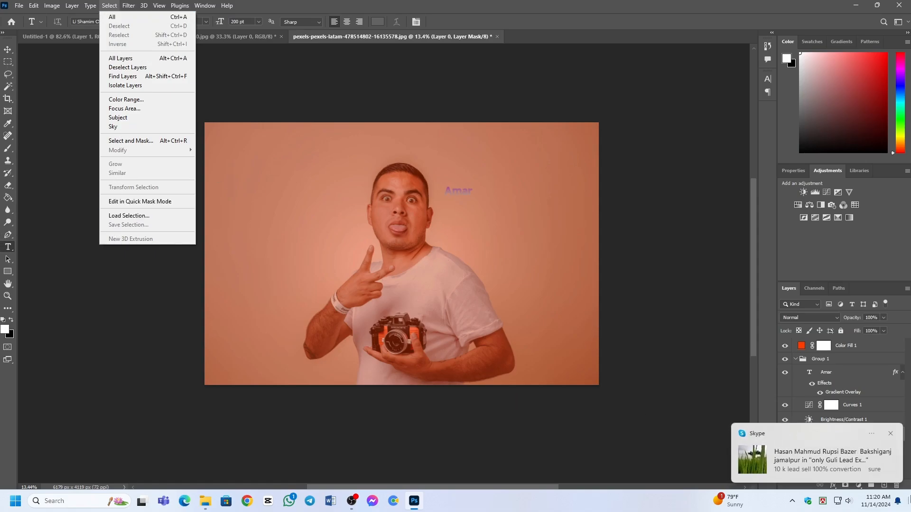
left_click(891, 437)
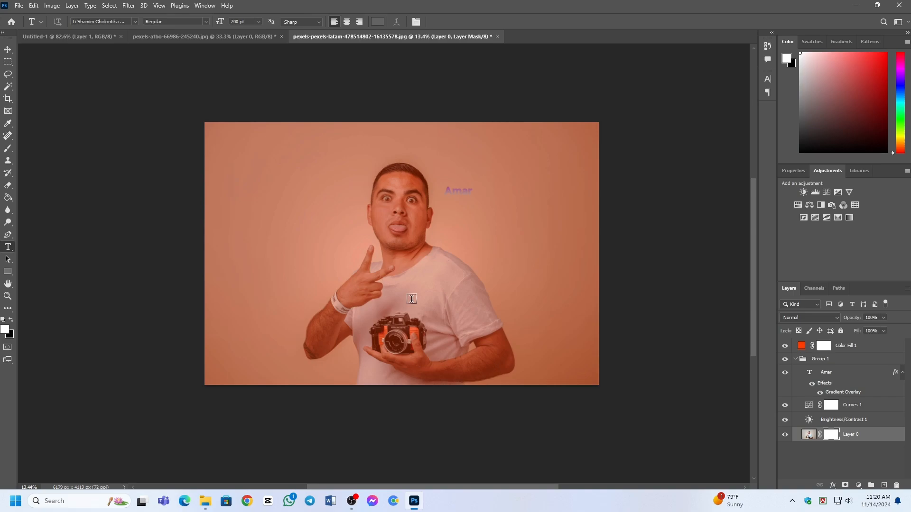
left_click(129, 7)
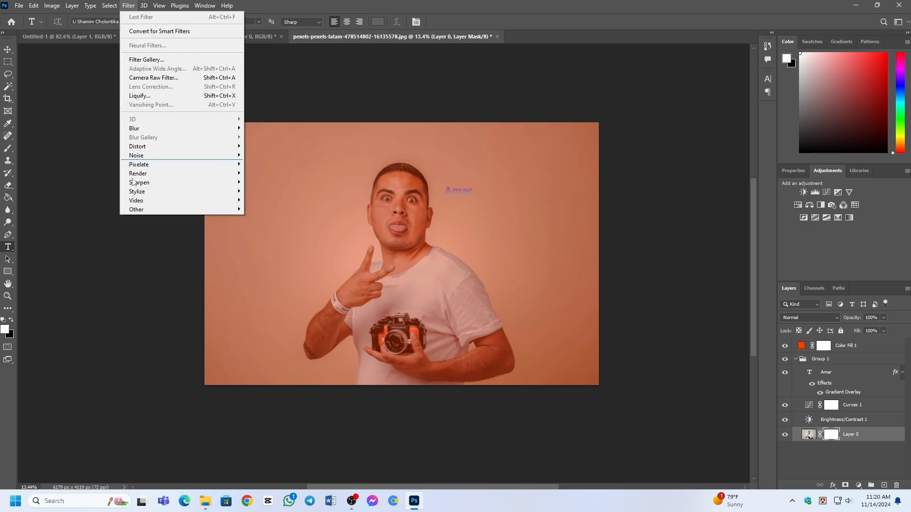
mouse_move(145, 7)
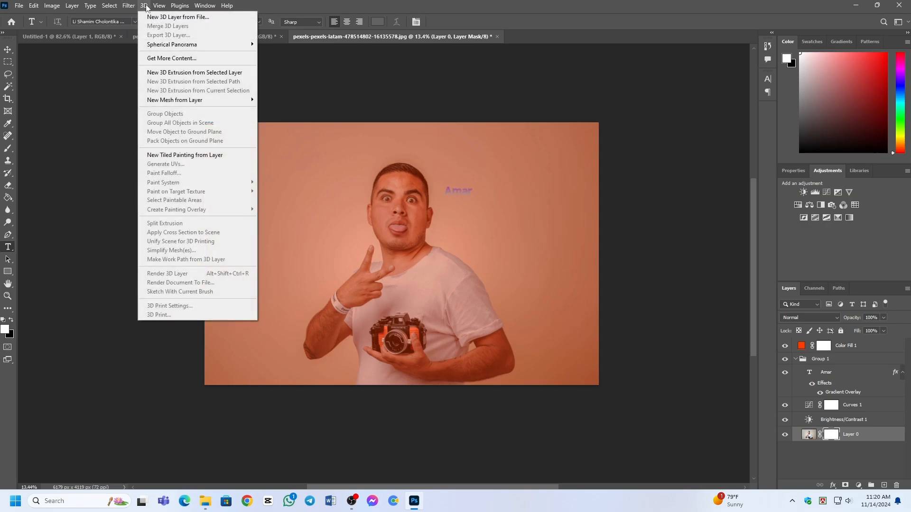
left_click(163, 6)
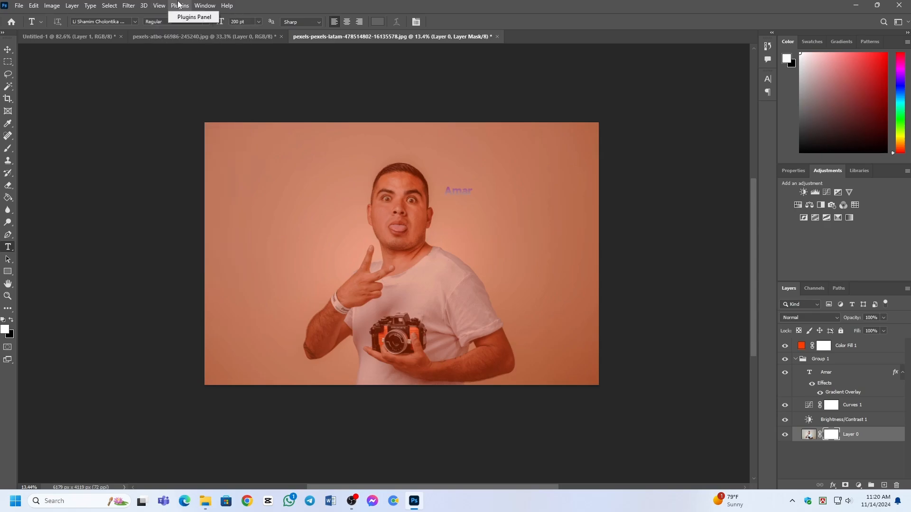
left_click(200, 8)
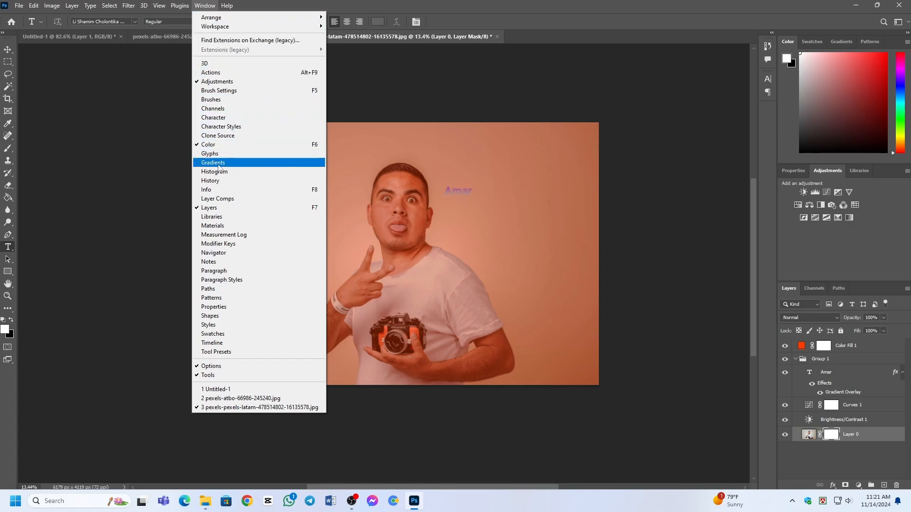
left_click(684, 4)
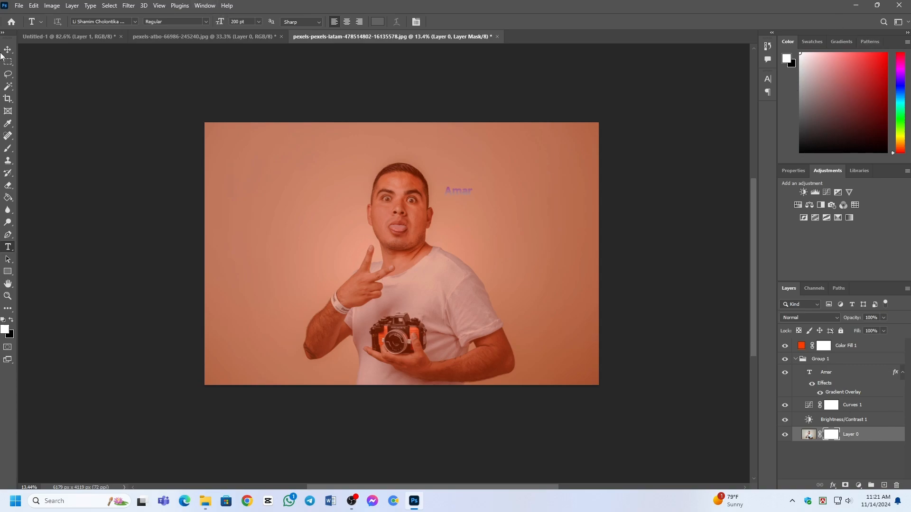
Show the Paragraph panel floating beside the photo and place the Shapes panel directly beneath it.
left_click(205, 6)
mouse_move(227, 5)
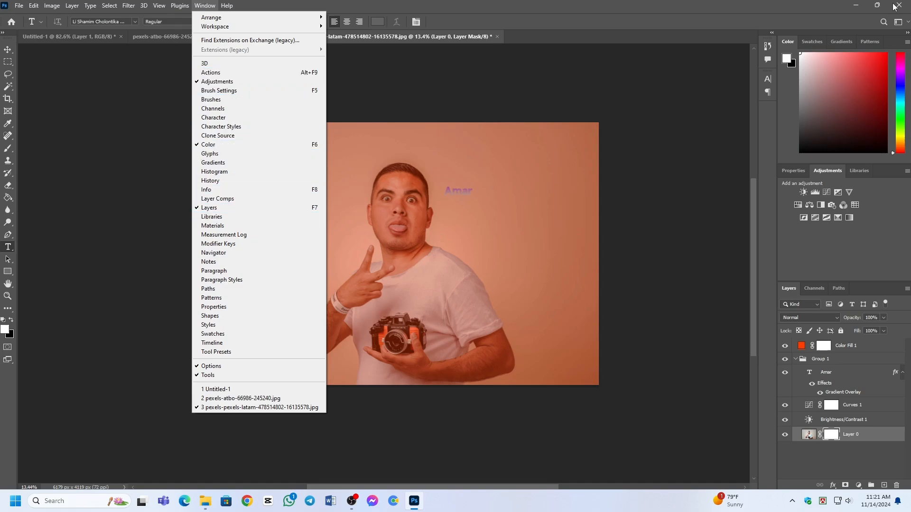
left_click(223, 271)
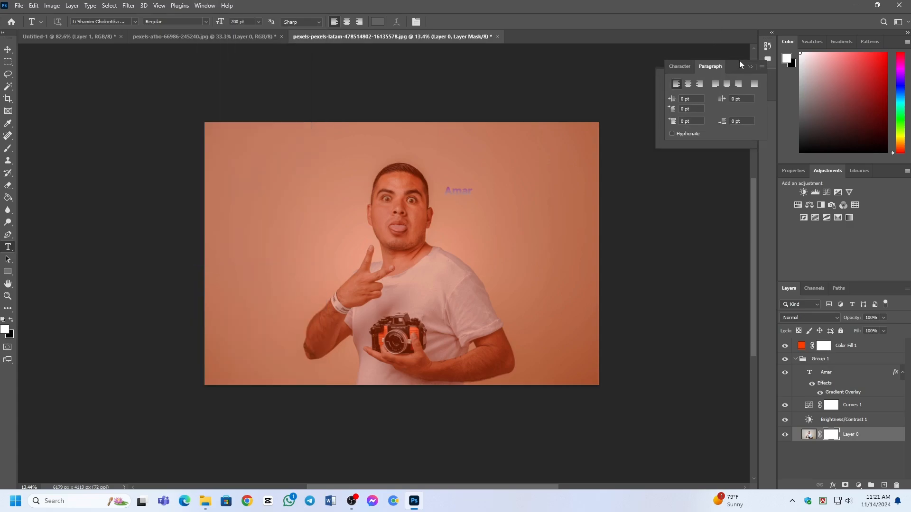
left_click(205, 5)
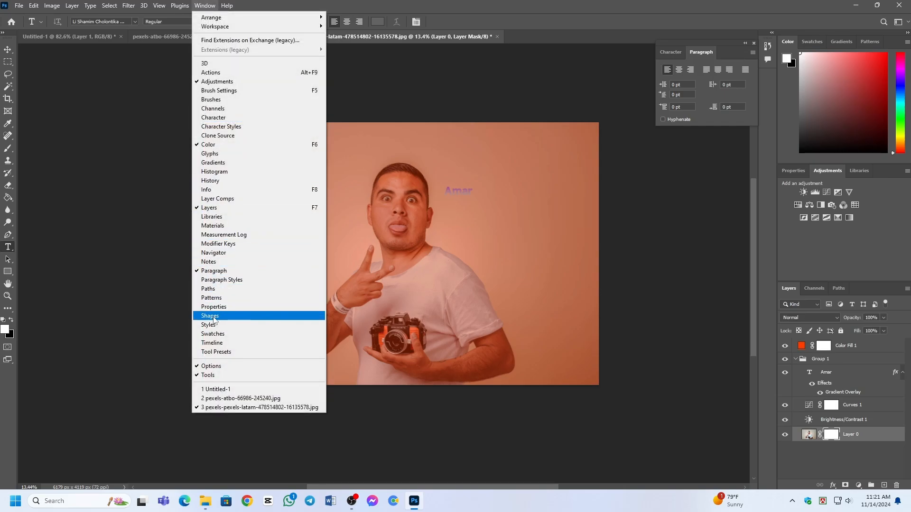
left_click(213, 316)
left_click_drag(702, 75, 704, 135)
Show the History panel as a floating panel directly beneath the Shapes panel.
left_click(202, 5)
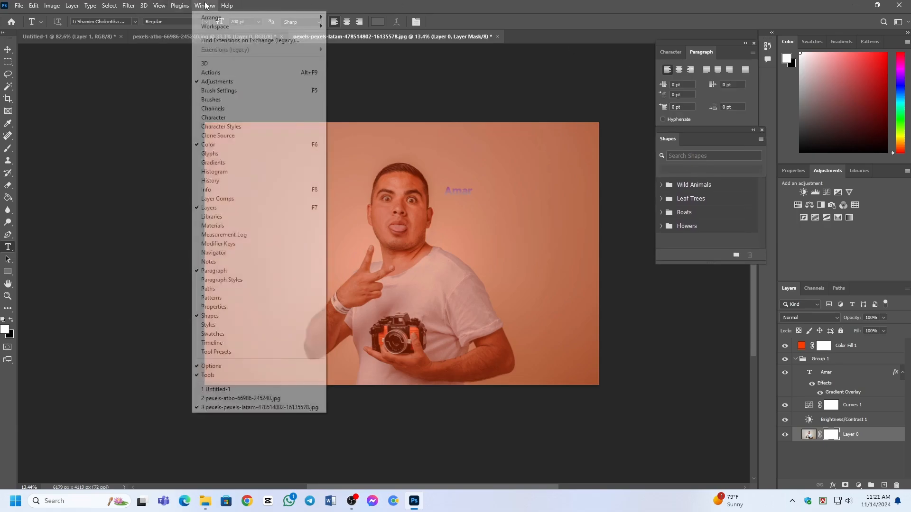
left_click(214, 182)
left_click_drag(713, 51, 719, 277)
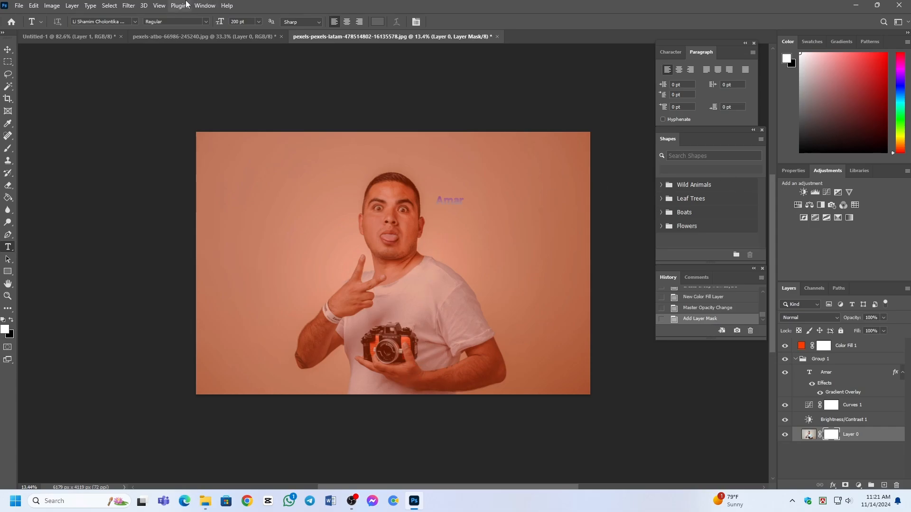
Bring up the Character settings and move the Character and Paragraph group beneath the History panel.
left_click(205, 5)
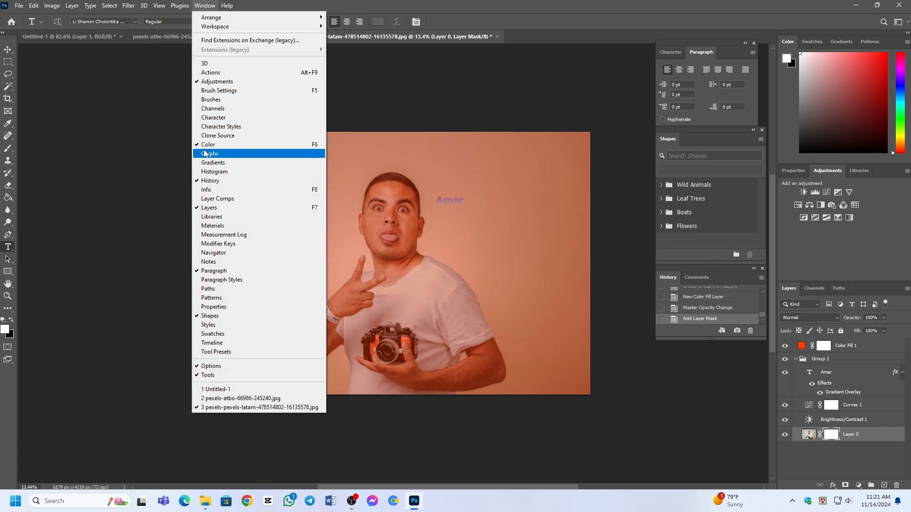
left_click(211, 119)
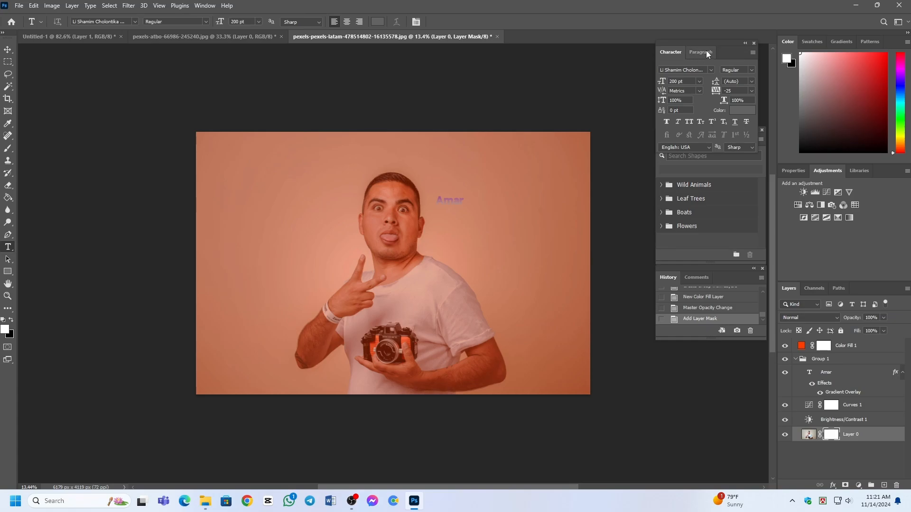
left_click_drag(719, 42, 724, 347)
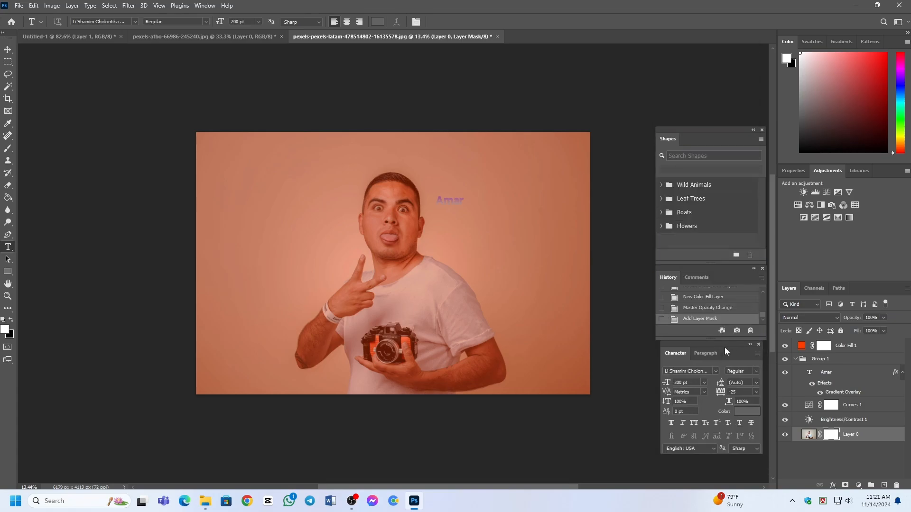